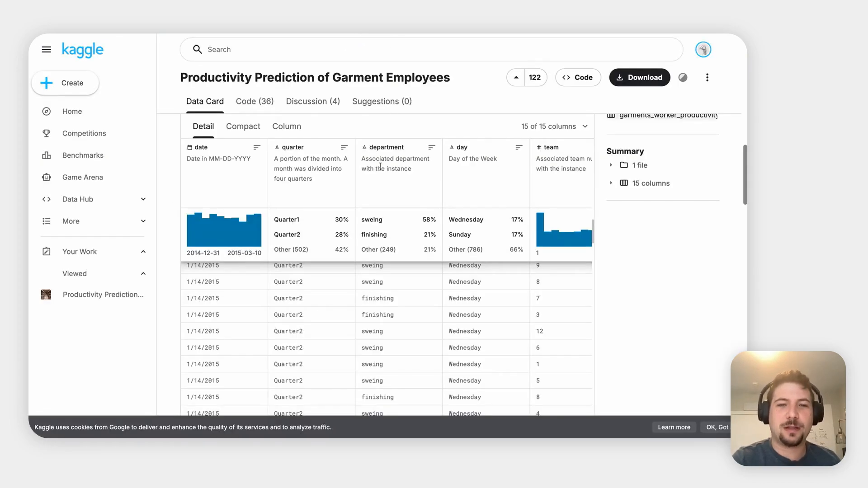
- Examine the garment employees productivity dataset's description, attribute information, column data and download options on Kaggle
scroll(380, 167, up, 15)
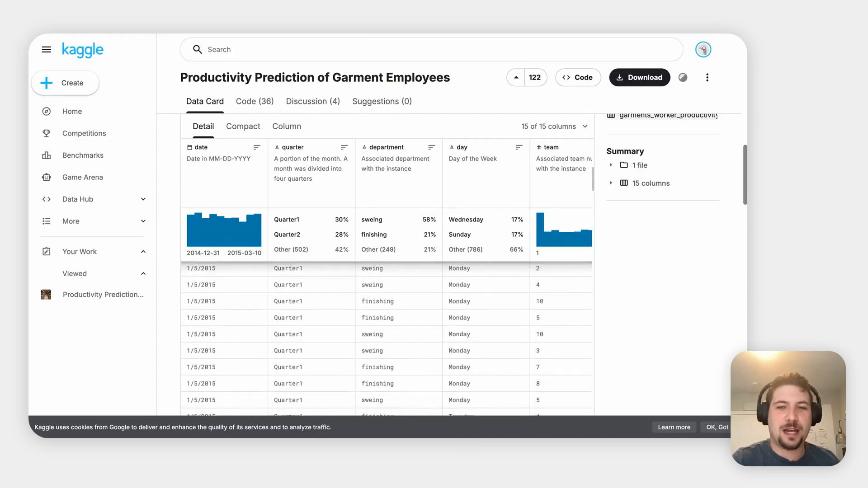
scroll(380, 203, up, 10)
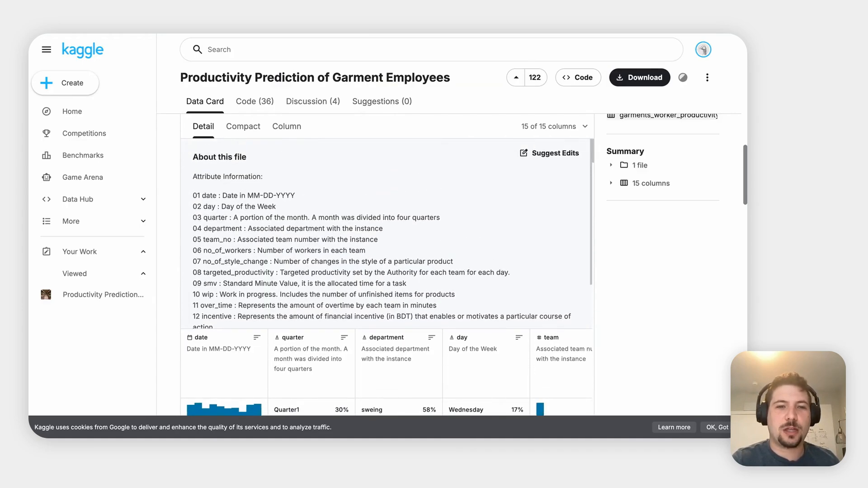
scroll(400, 349, up, 10)
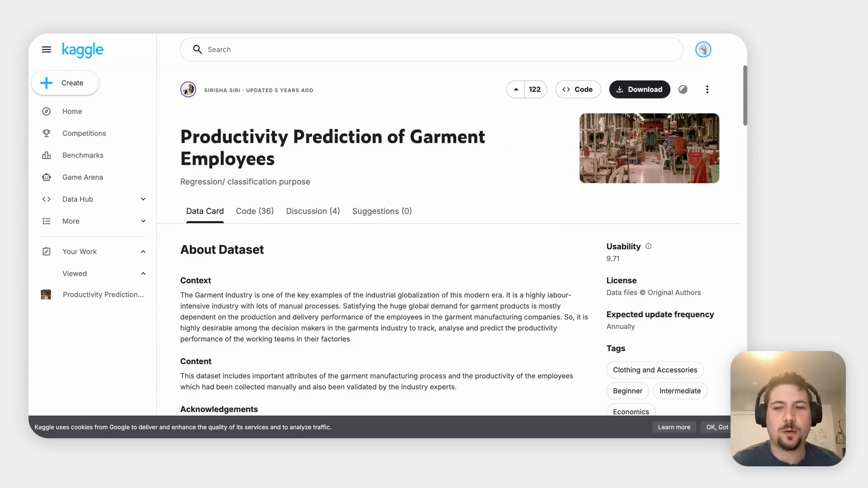
scroll(400, 271, down, 15)
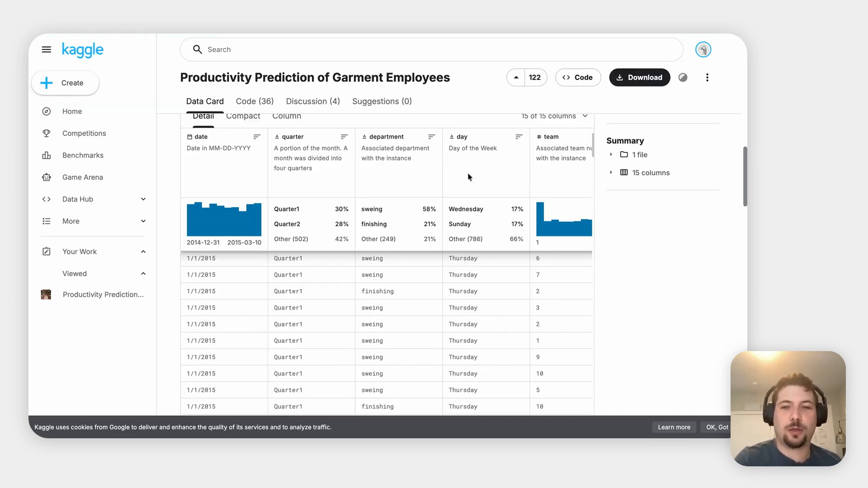
scroll(473, 174, right, 2)
scroll(478, 175, right, 5)
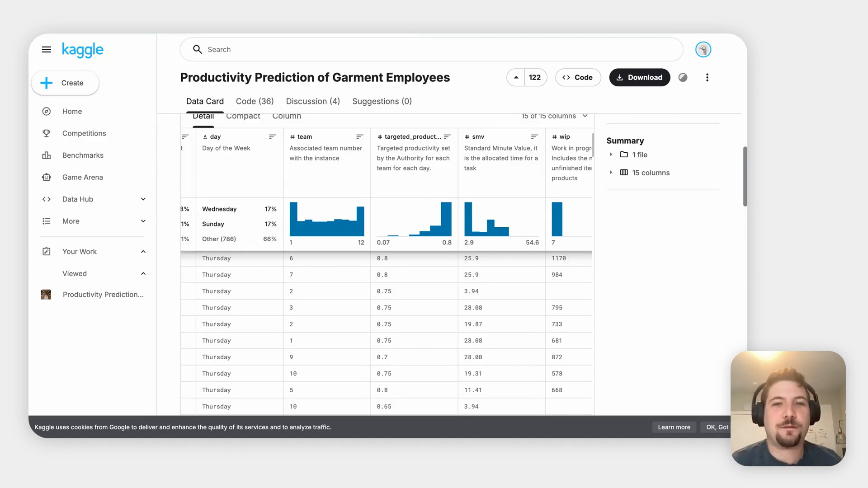
click(638, 77)
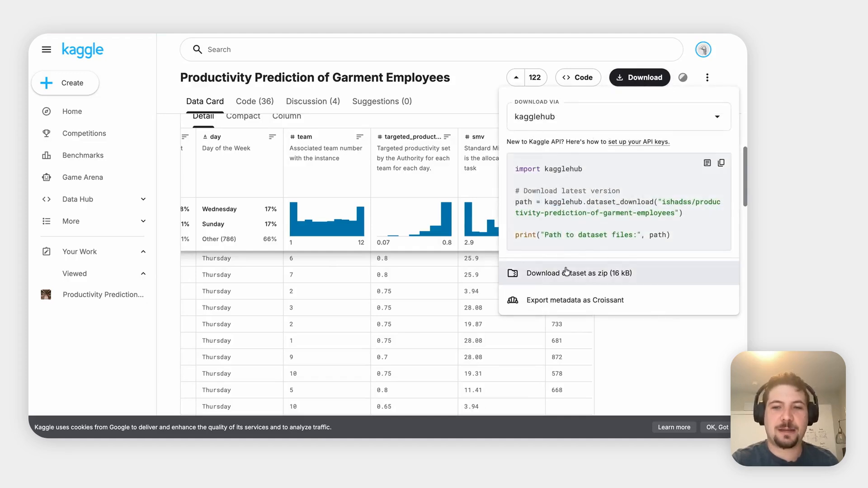
click(433, 85)
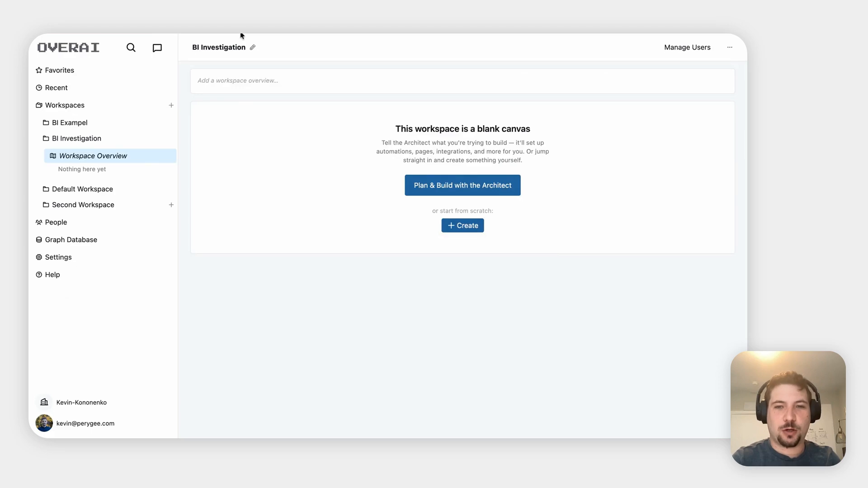
- In OverAI's BI Investigation workspace, send the Architect "I would like to first create some database table for this dataset on garment manufacturing" with garments_worker_productivity.csv attached
click(462, 188)
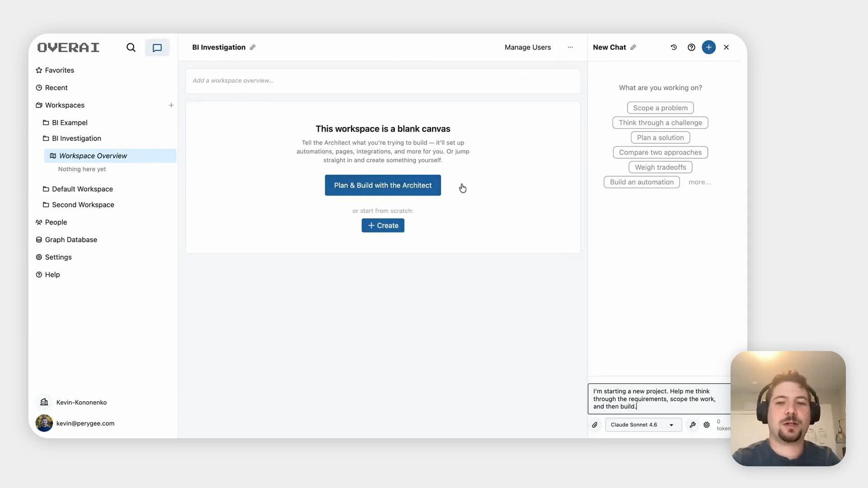
triple_click(631, 401)
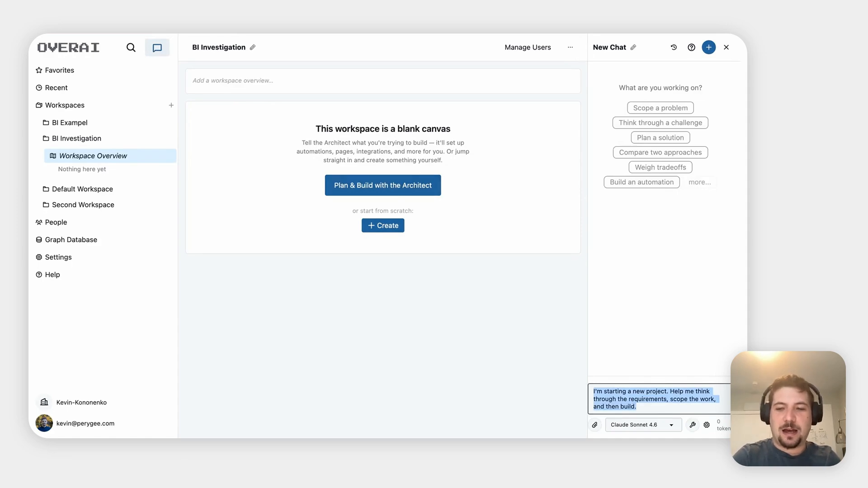
text(I would loi)
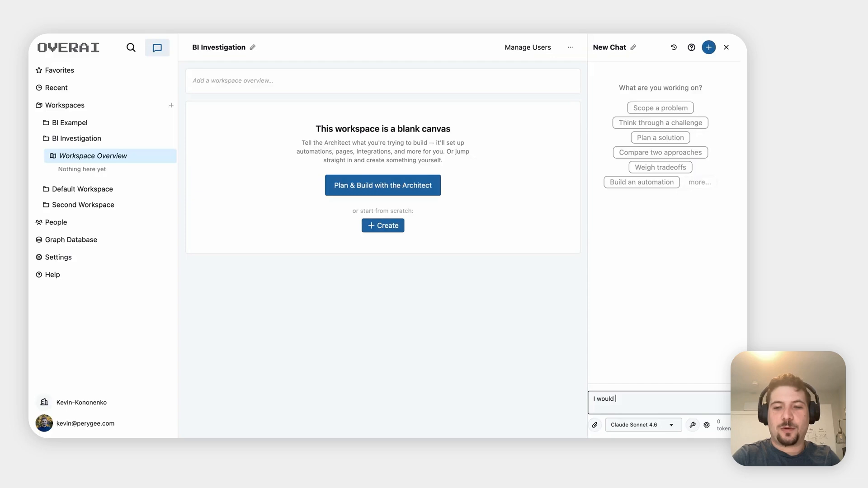
key(BackSpace)
key(BackSpace)
text(ike to fi)
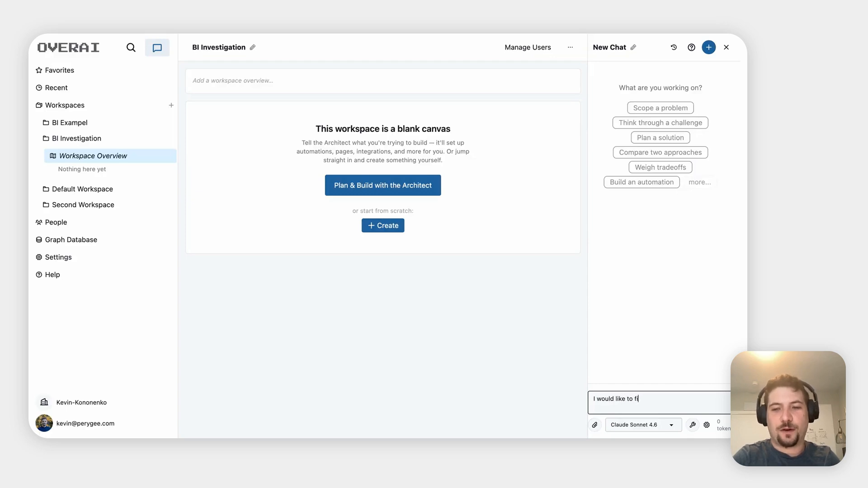
text(rst create dow)
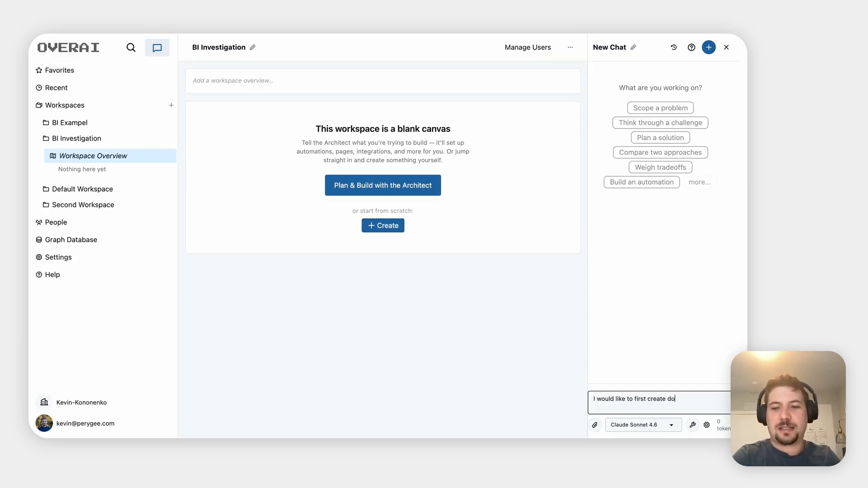
key(BackSpace)
key(BackSpace)
key(BackSpace)
text(siomne)
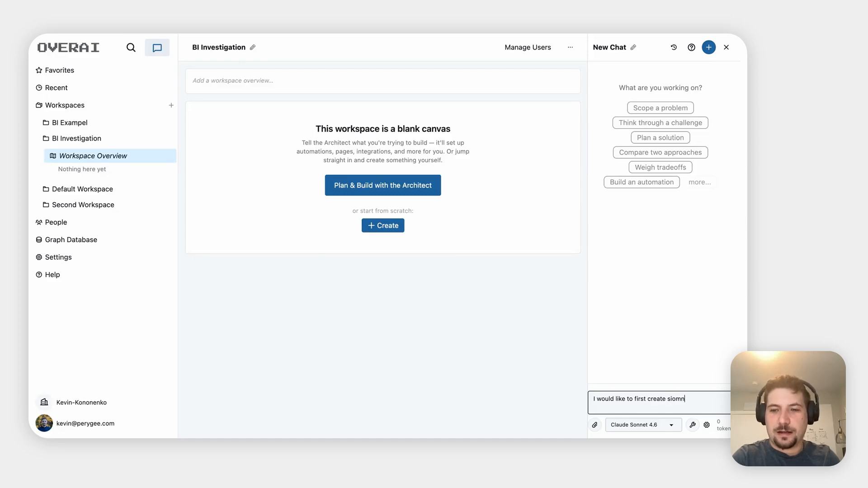
key(BackSpace)
key(BackSpace)
key(BackSpace)
text(ome database )
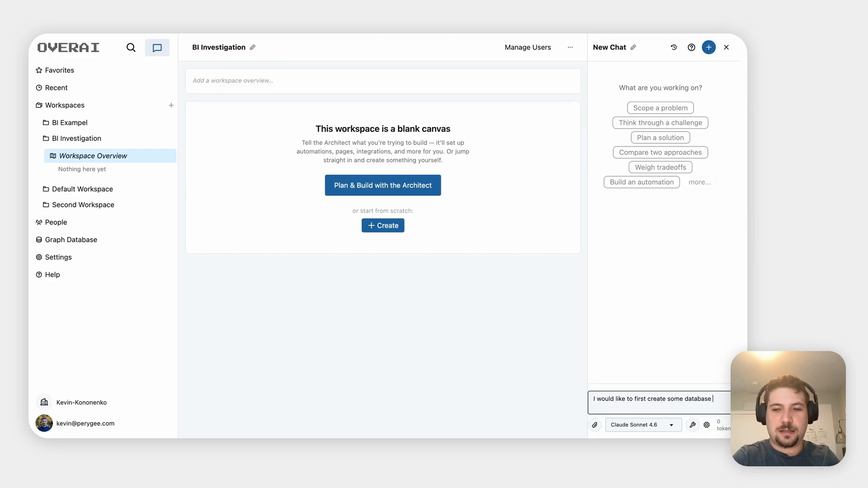
text(tab)
text(le for th)
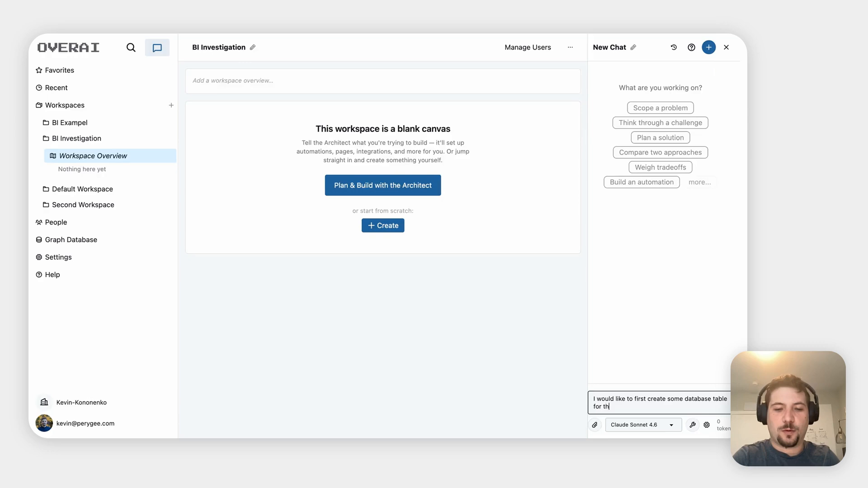
text(is dataset on g)
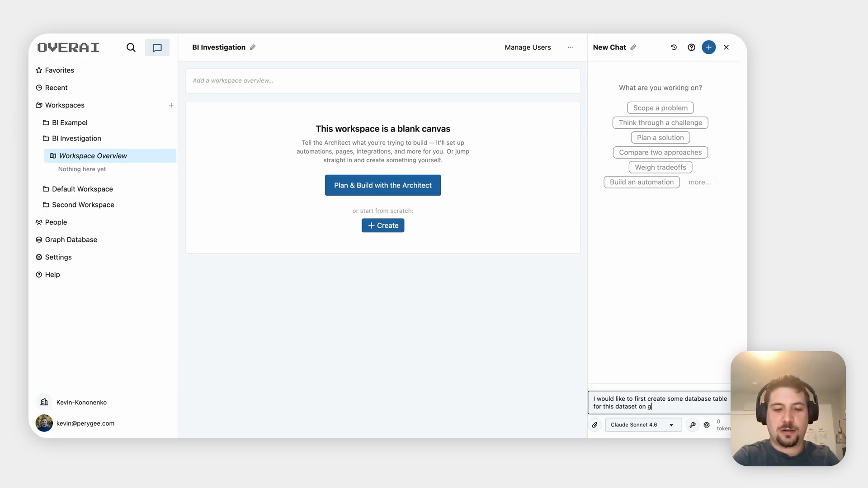
text(arment manufacturing)
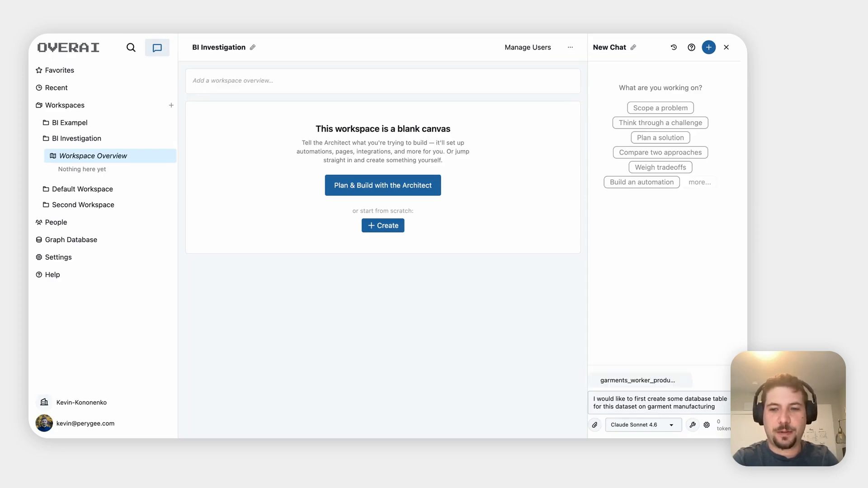
click(710, 411)
key(Return)
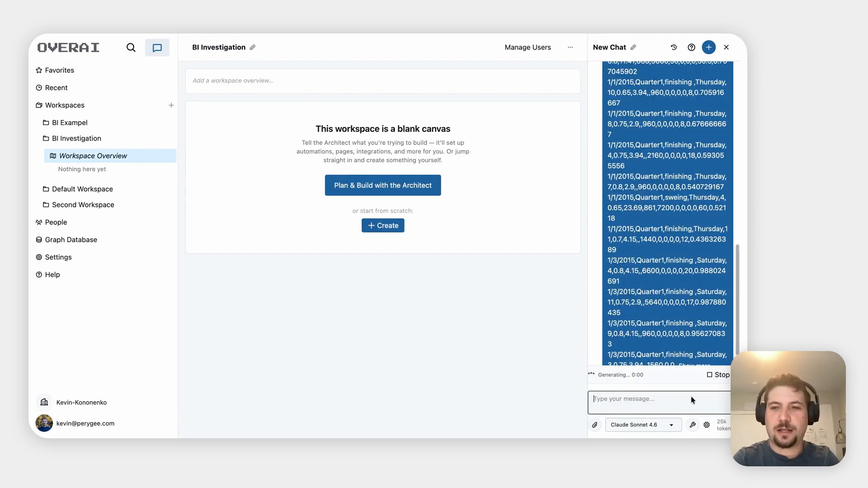
- Review the sent CSV message and the Architect's reply, including the worker_productivity table's column summary and design notes
scroll(665, 259, up, 5)
scroll(665, 259, up, 4)
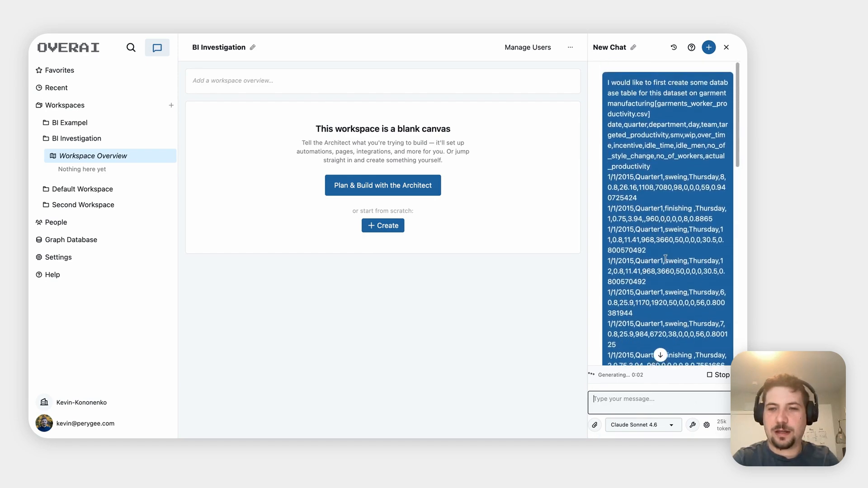
scroll(666, 259, down, 12)
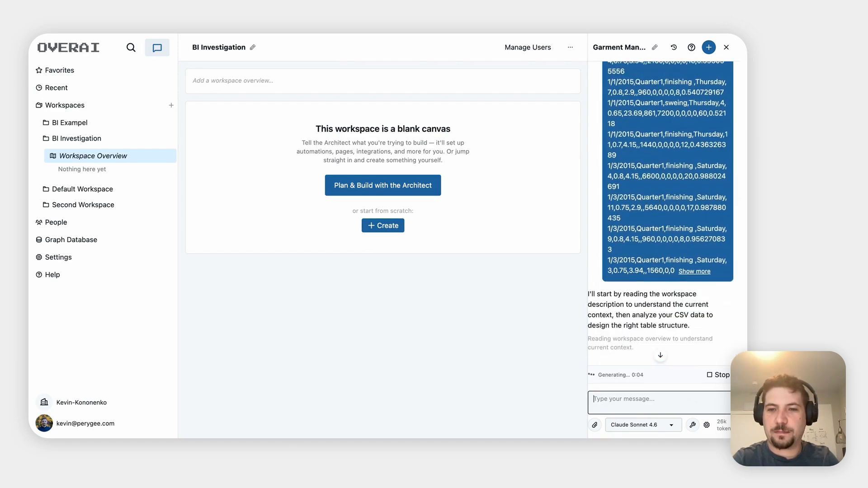
click(660, 355)
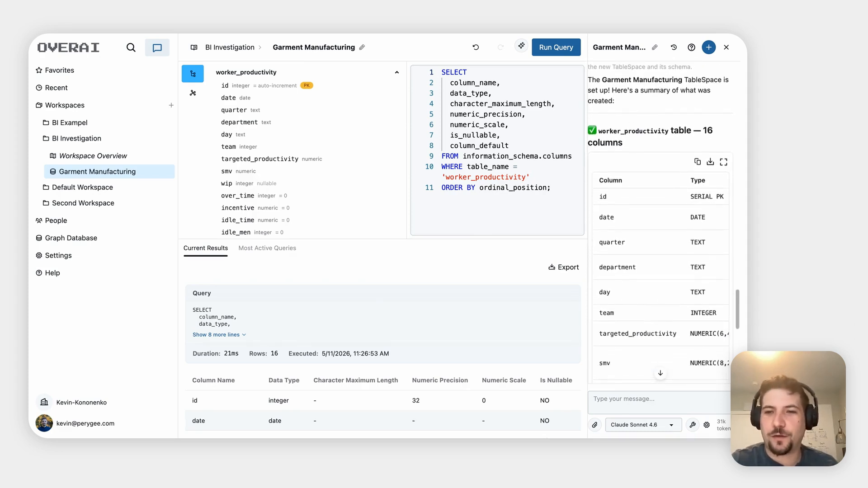
scroll(660, 226, down, 4)
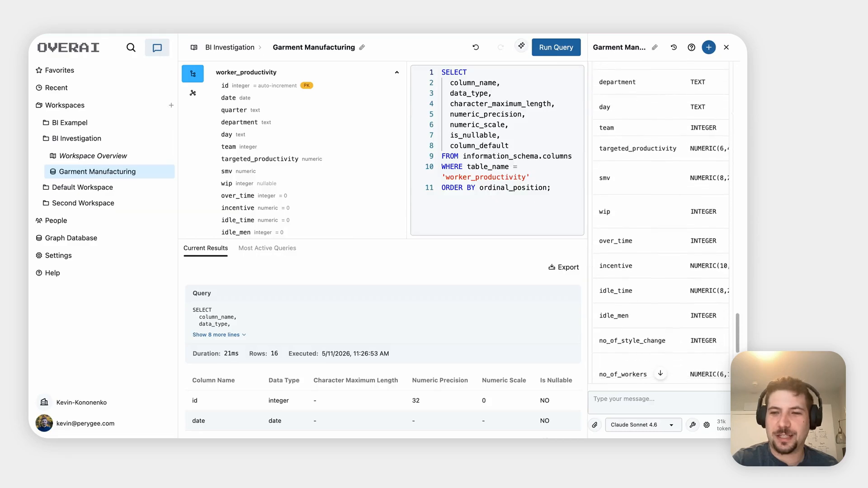
scroll(660, 226, down, 5)
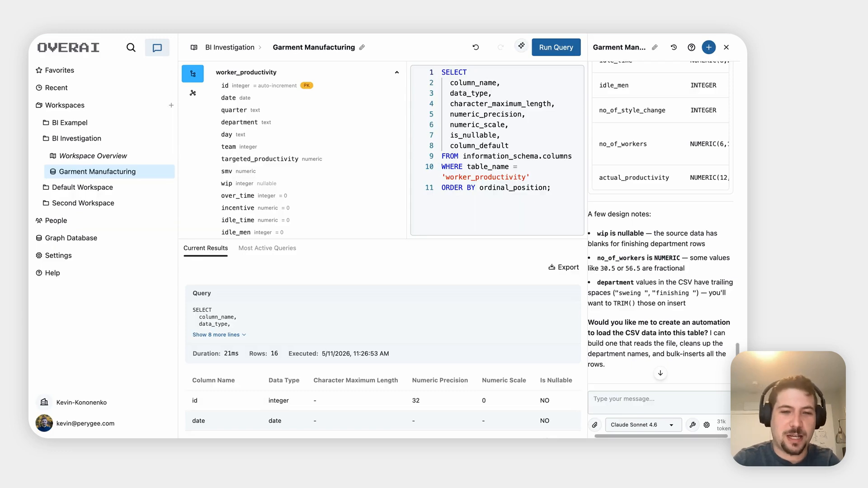
- Read the full BI Investigation workspace overview, including the table's column descriptions and next steps, and close it
click(101, 156)
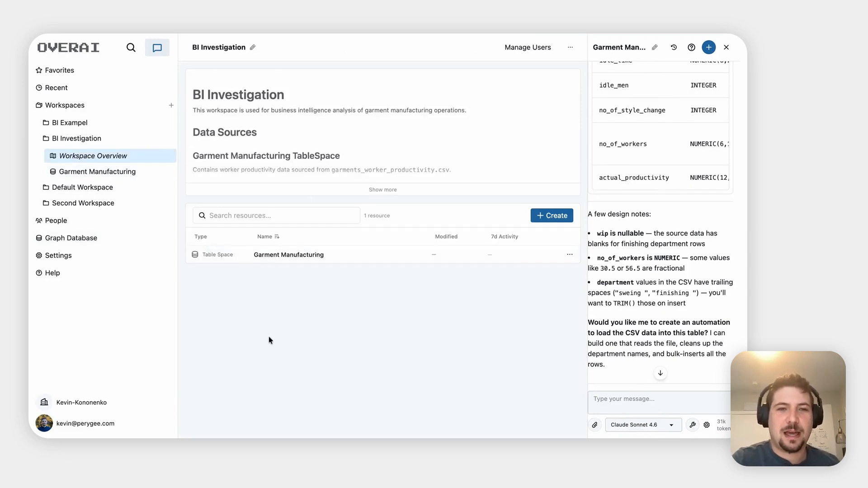
click(377, 189)
scroll(340, 228, down, 5)
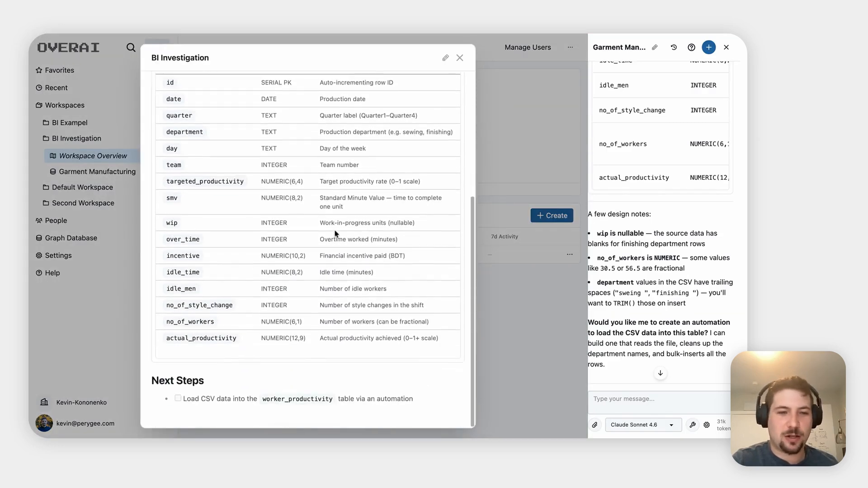
scroll(339, 228, up, 3)
scroll(308, 235, up, 3)
click(460, 58)
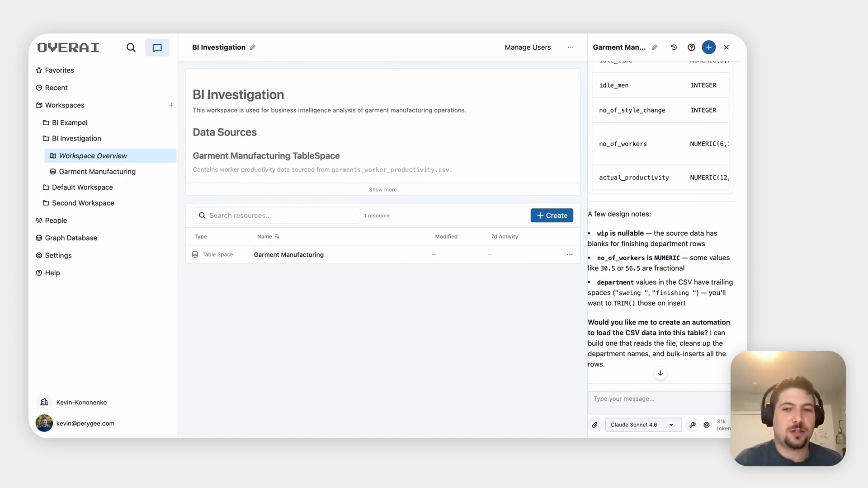
- Ask the Architect "Can you suggest some ways to analyze this data so I can learn more about the productivity of my plant"
click(611, 400)
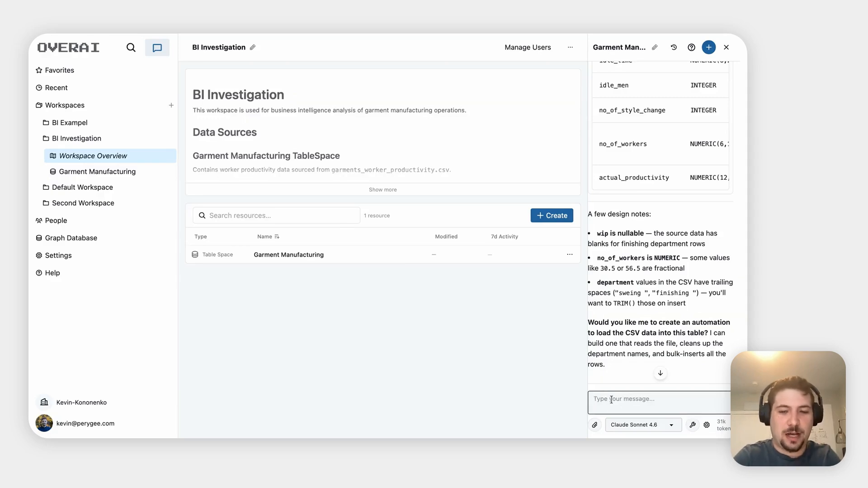
text(CAn y)
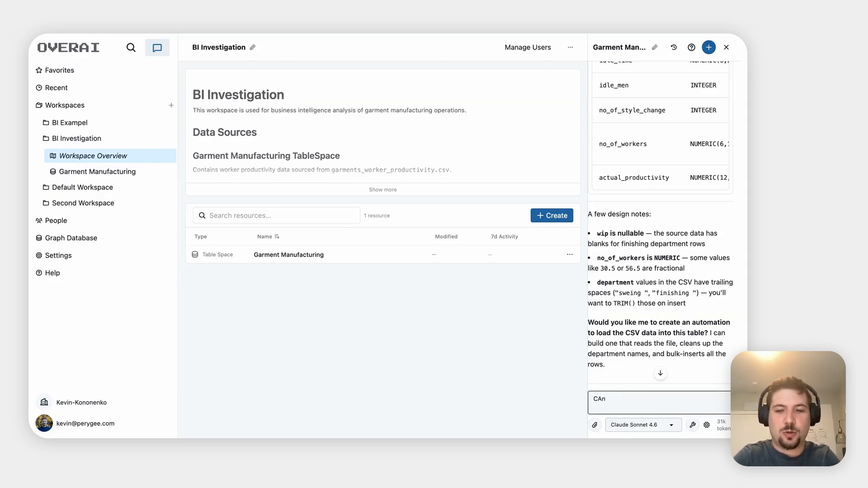
key(BackSpace)
key(BackSpace)
text(an you s)
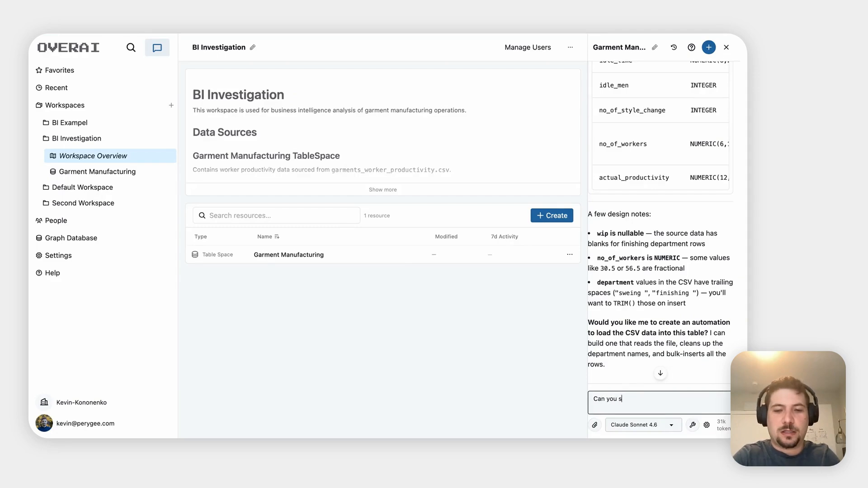
text(uggest some w)
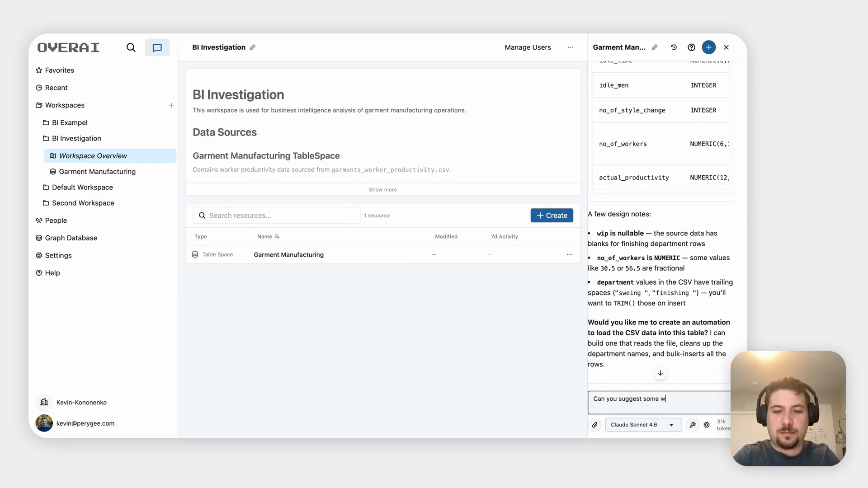
text(ays to analyz)
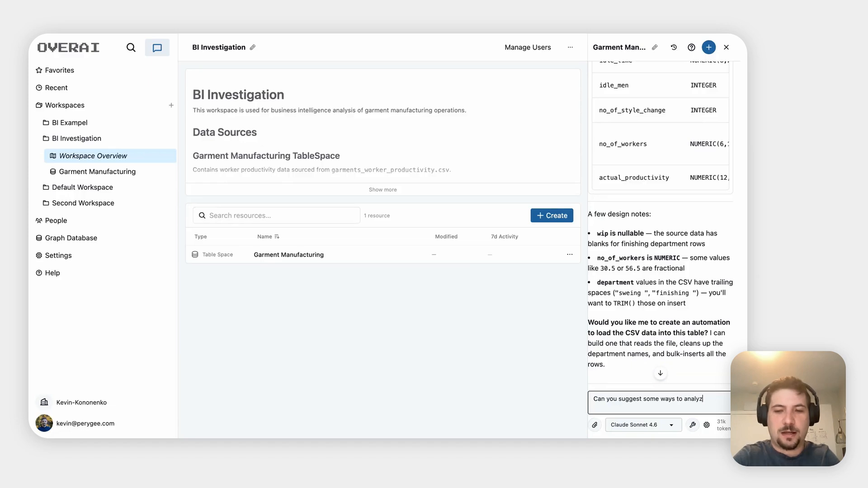
text(e the)
text(s d)
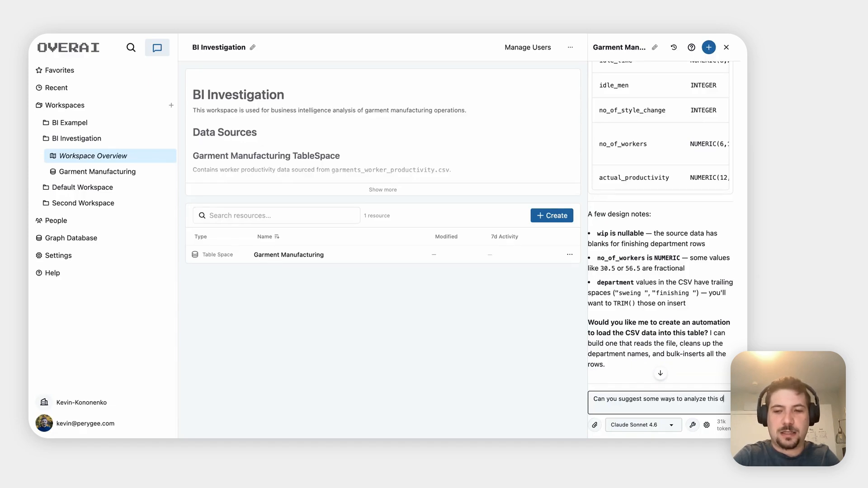
text(ata so I can lear)
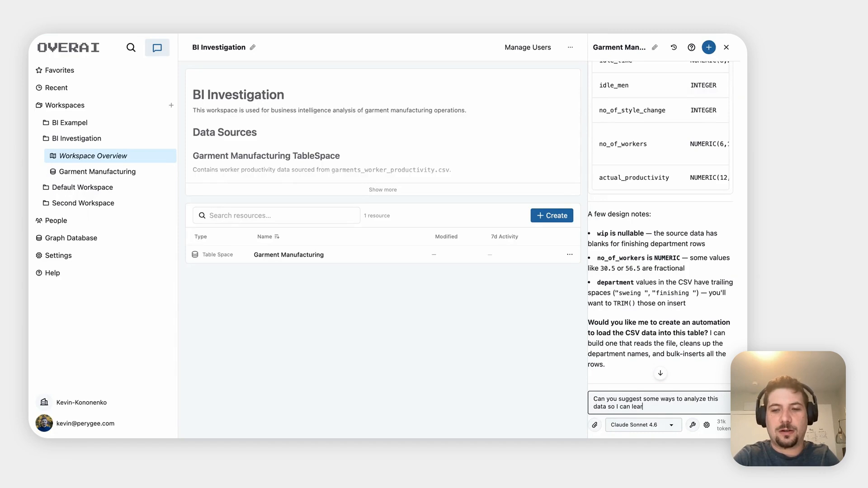
text(n more about the pr)
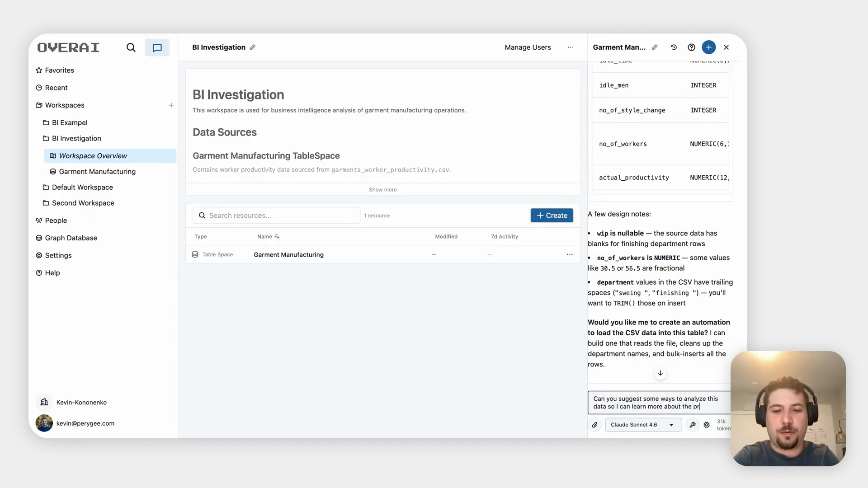
text(oduc)
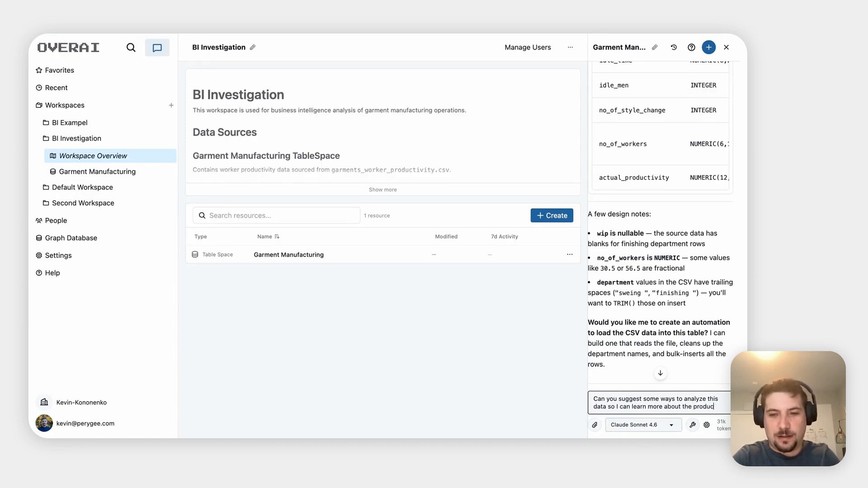
text(tivity of my plant)
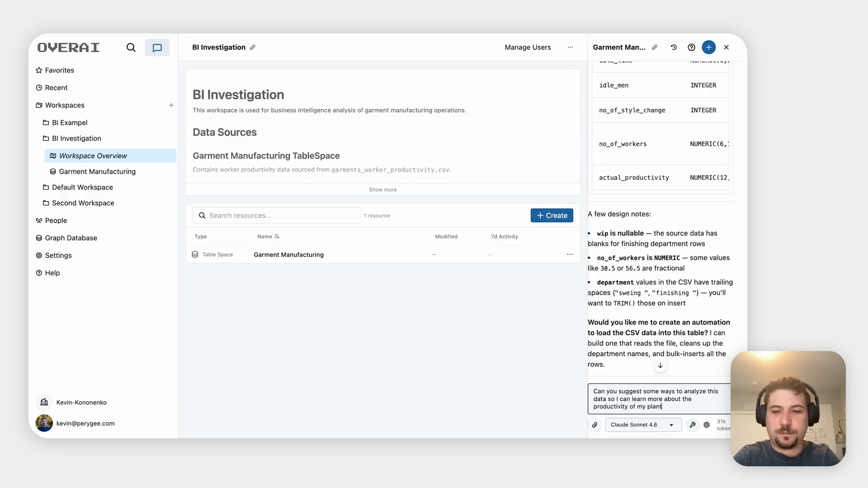
key(Return)
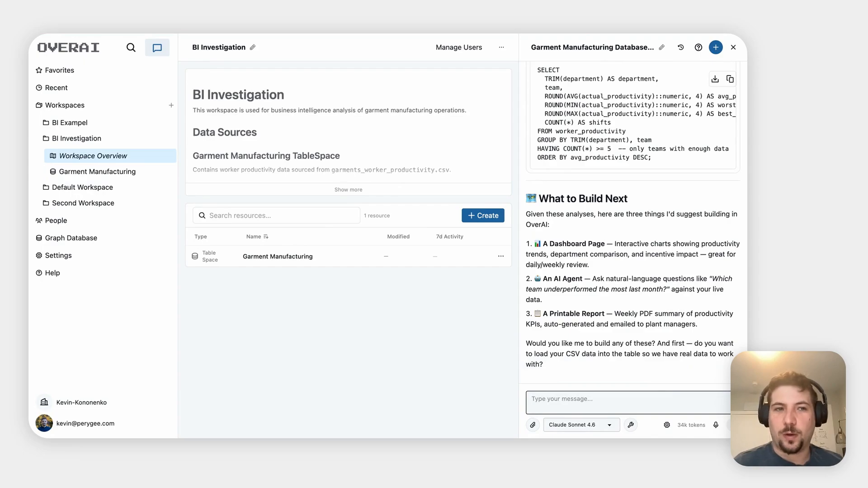
- Review the Architect's suggested analyses from the start of its reply, covering productivity gap, day of week and incentive impact with their SQL queries
scroll(633, 226, up, 15)
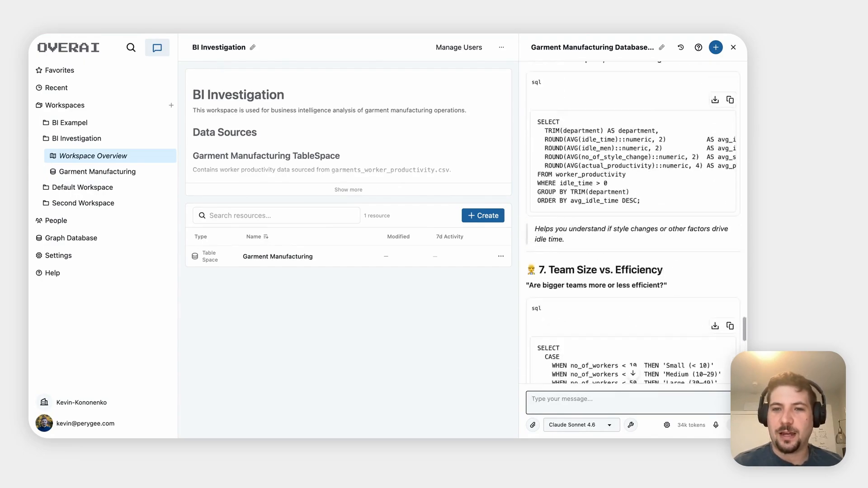
scroll(633, 226, up, 20)
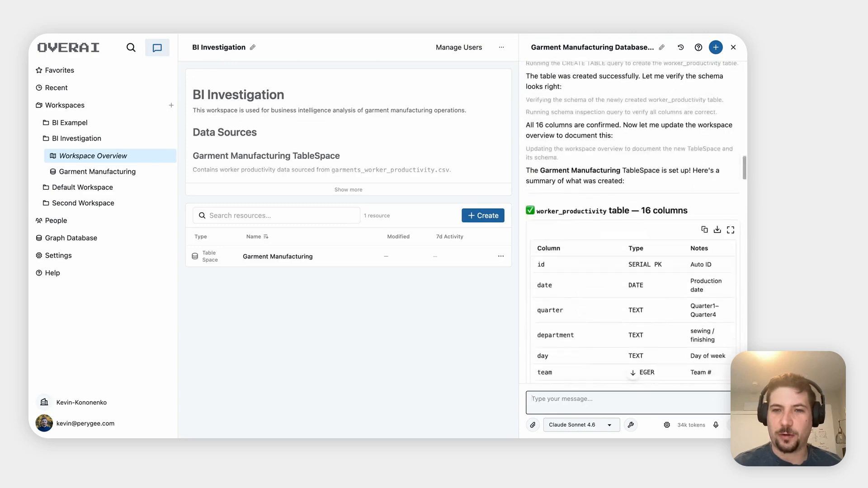
scroll(633, 222, down, 10)
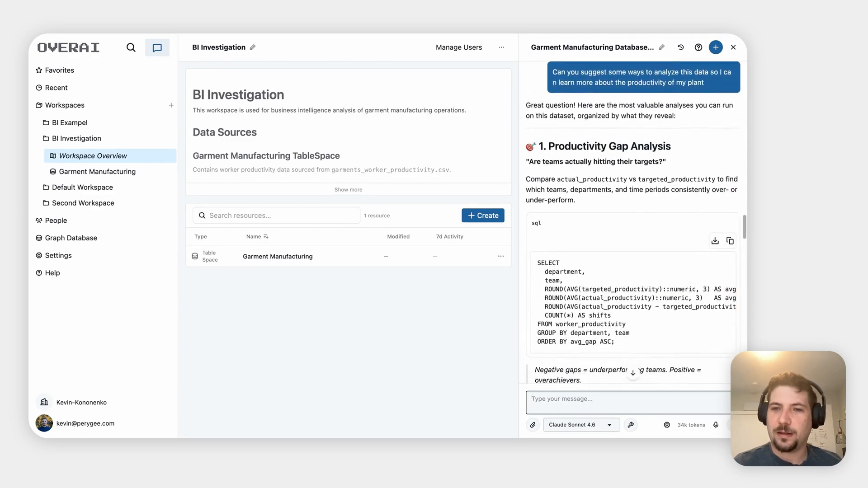
scroll(633, 221, down, 2)
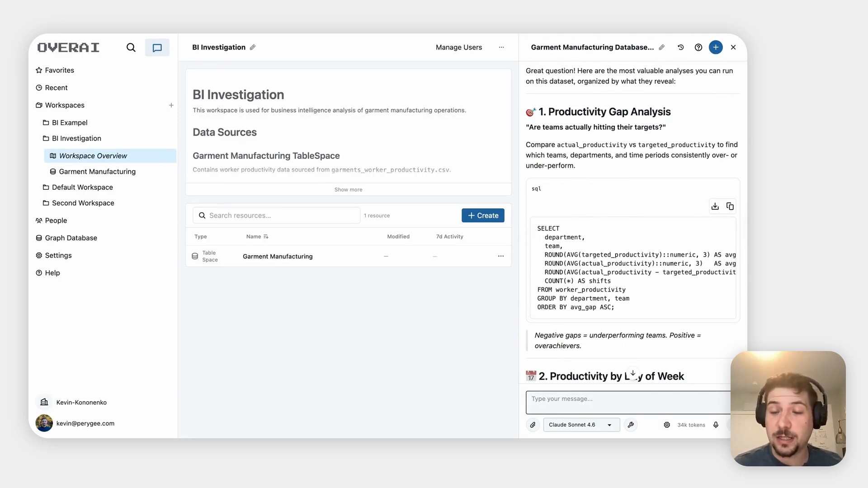
scroll(633, 222, down, 1)
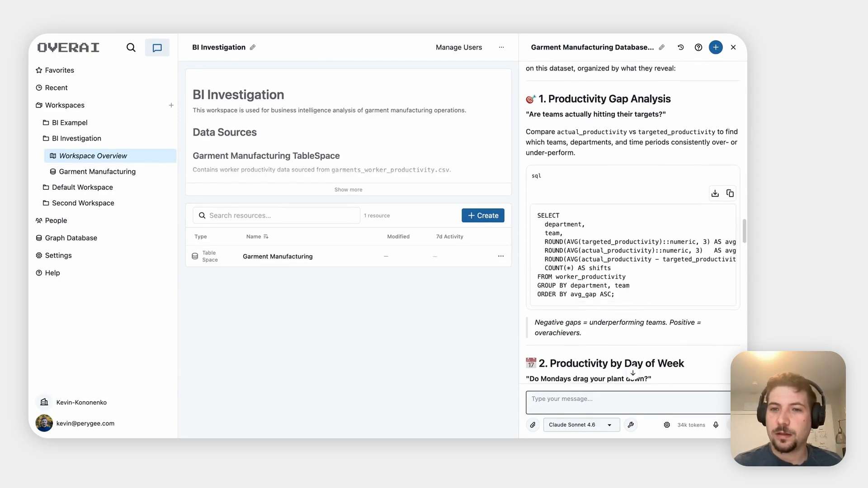
scroll(633, 222, down, 1)
scroll(610, 257, down, 5)
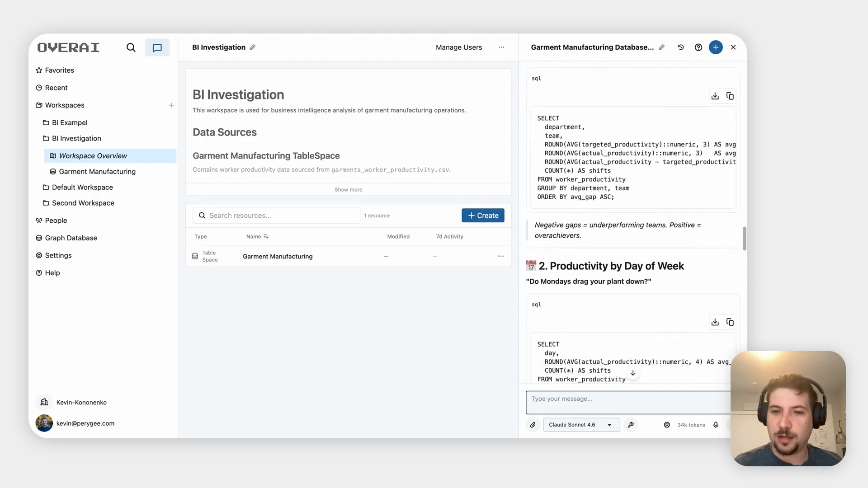
scroll(609, 257, down, 2)
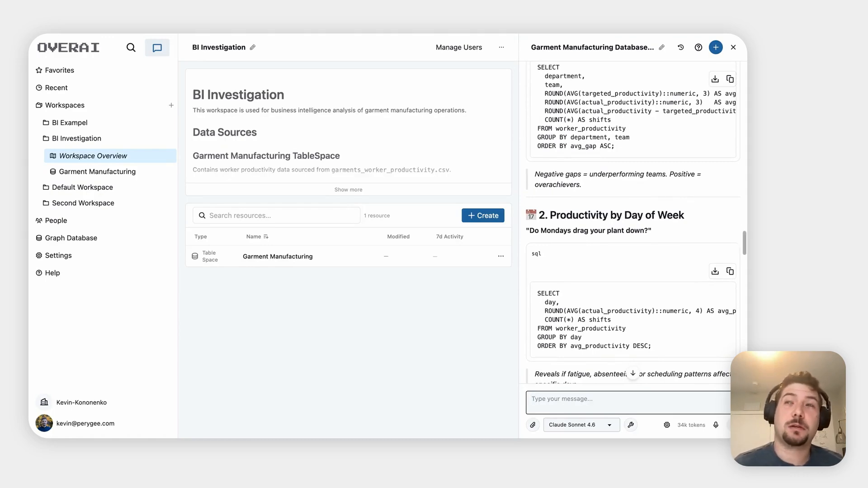
scroll(631, 222, down, 3)
scroll(631, 222, down, 7)
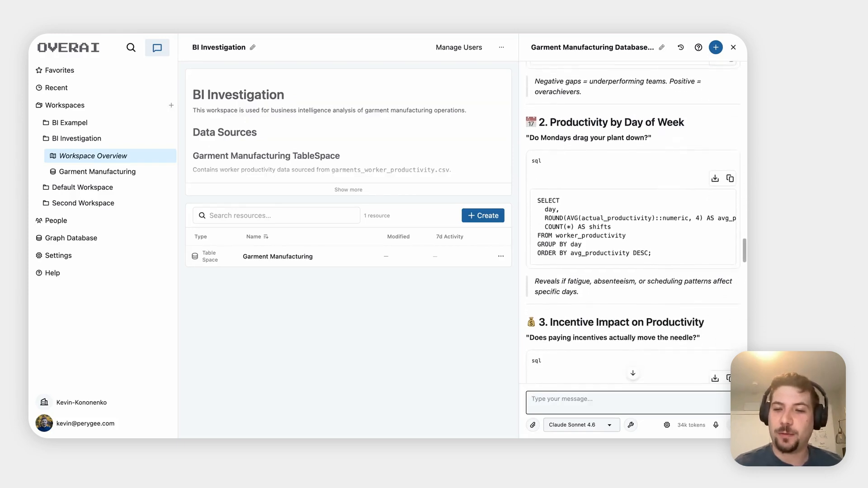
scroll(631, 222, down, 5)
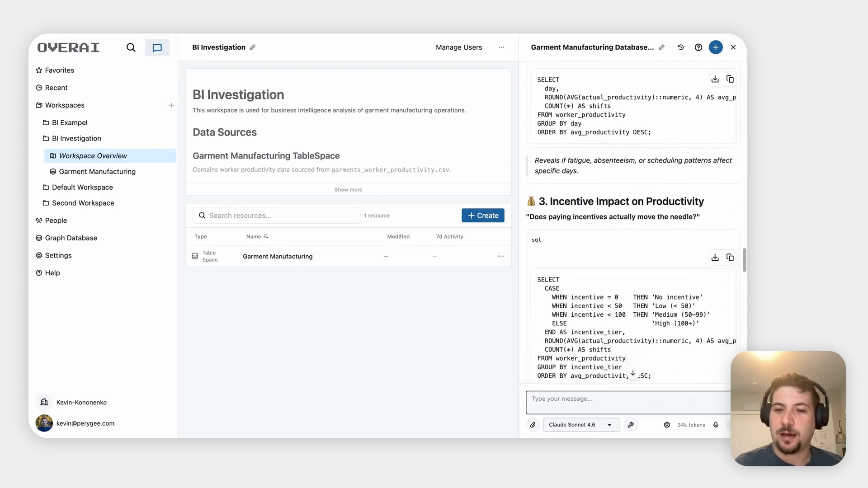
scroll(631, 221, down, 1)
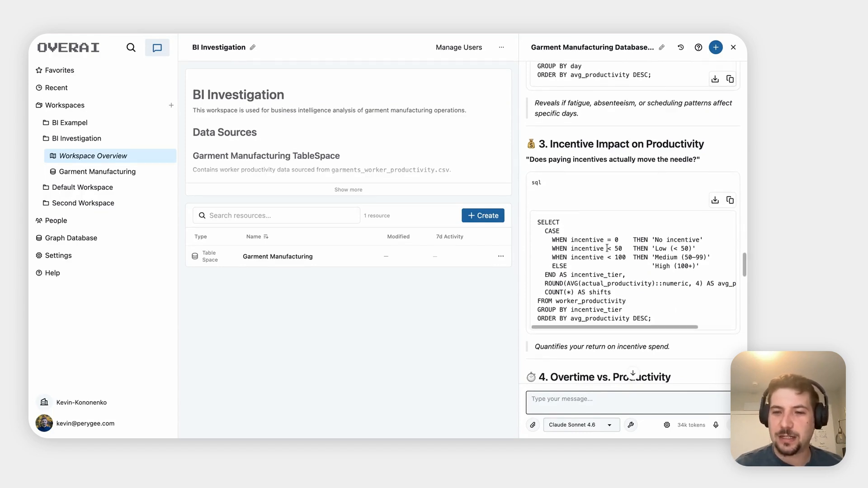
scroll(608, 249, down, 2)
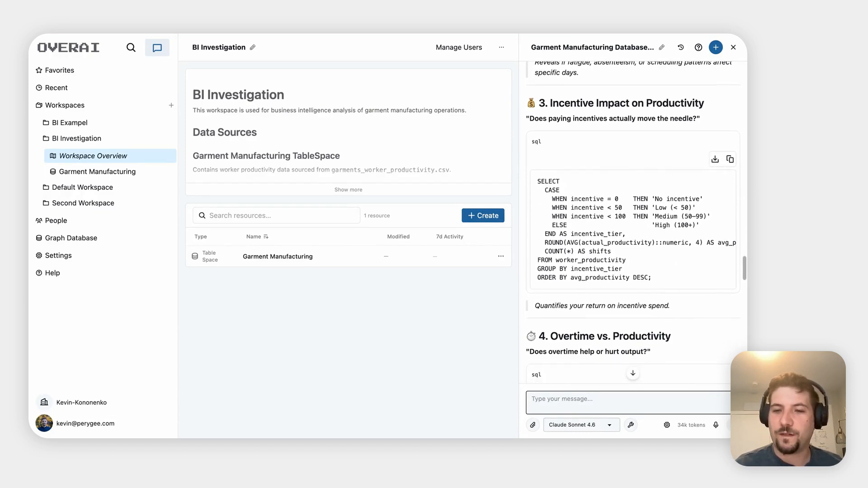
scroll(633, 222, up, 1)
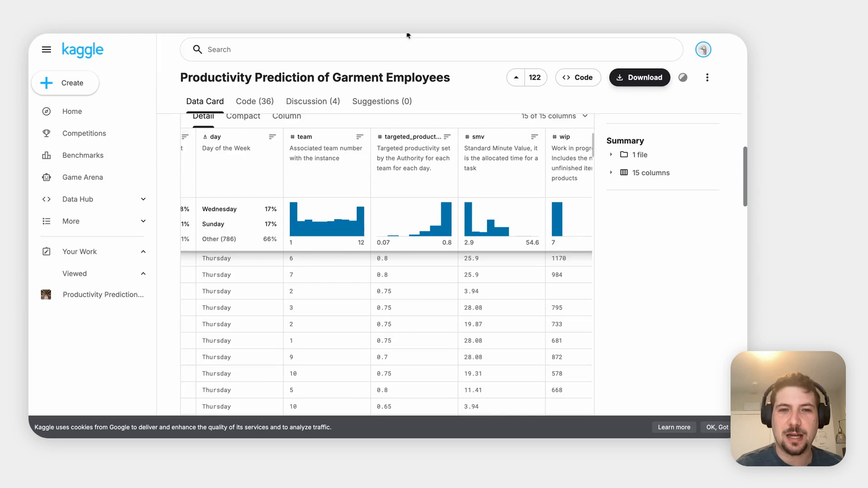
- Switch to the Kaggle garment employees dataset page and check the attribute information in its file description
scroll(392, 317, up, 5)
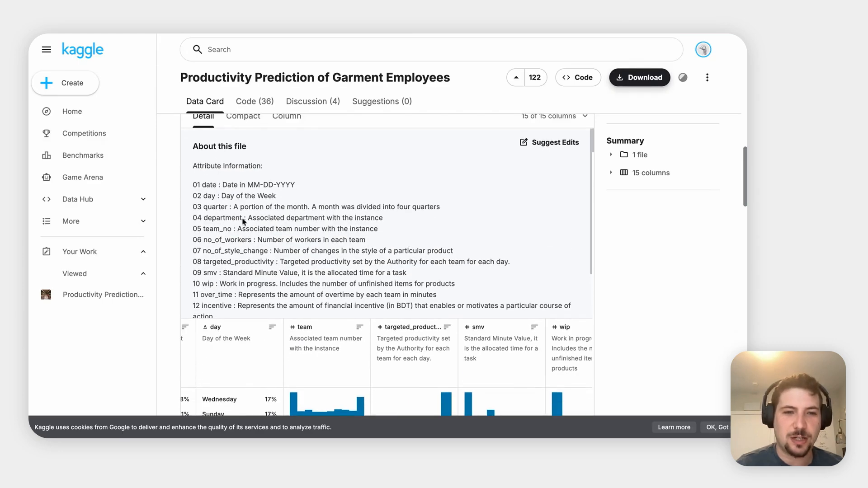
scroll(240, 219, down, 2)
scroll(241, 219, down, 1)
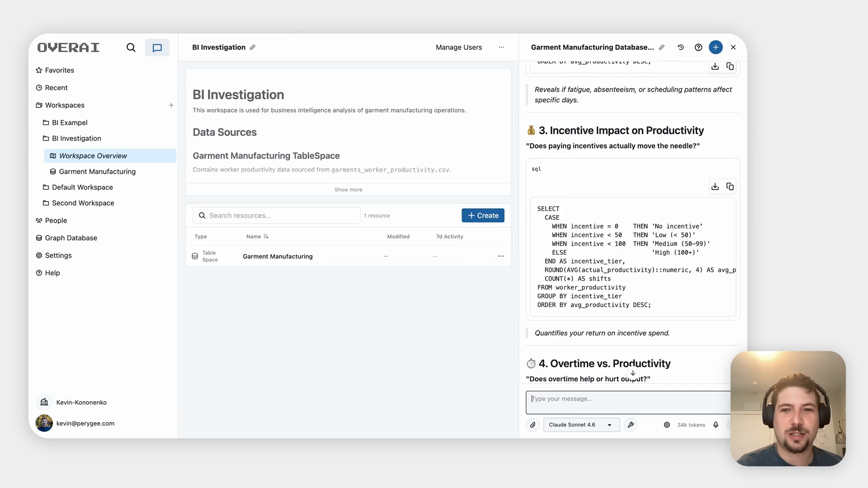
- Back in OverAI, review the suggested analyses on overtime, department comparison, idle time, team size and top and bottom performers
scroll(658, 297, down, 3)
scroll(657, 295, down, 5)
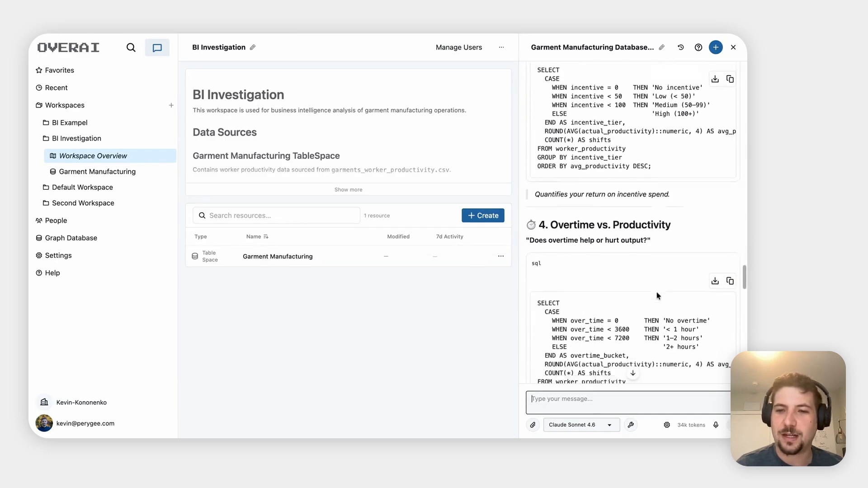
scroll(633, 221, down, 3)
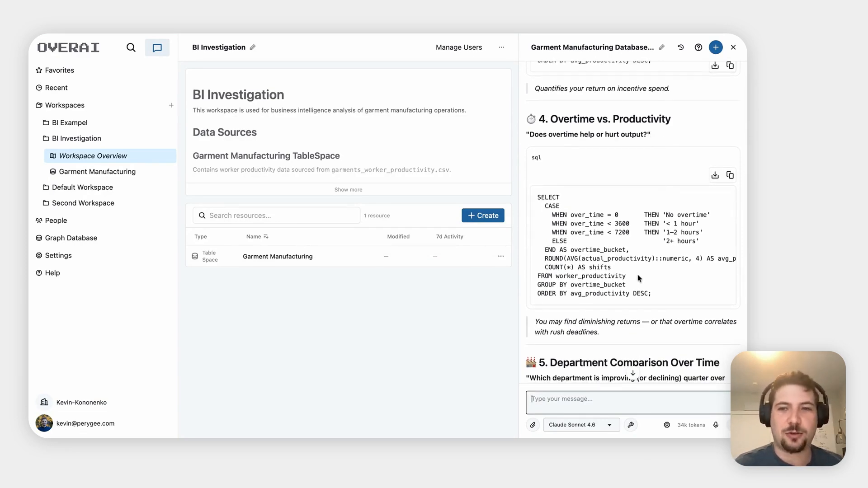
scroll(638, 278, down, 5)
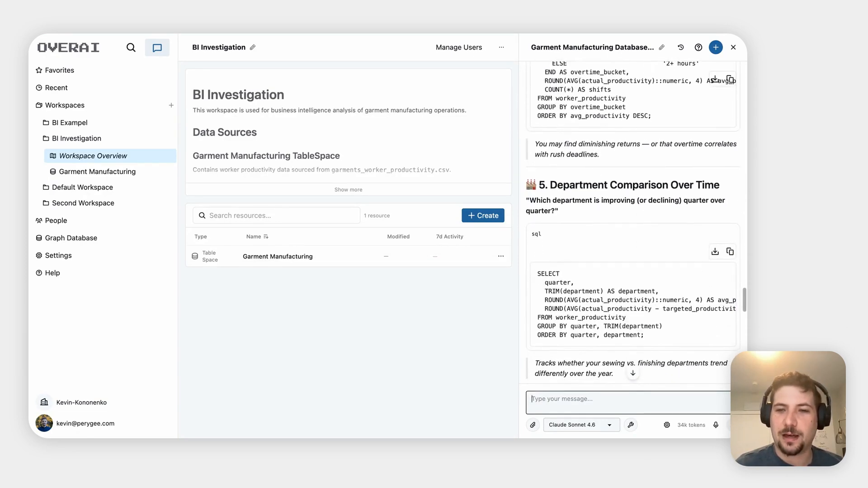
scroll(633, 280, down, 1)
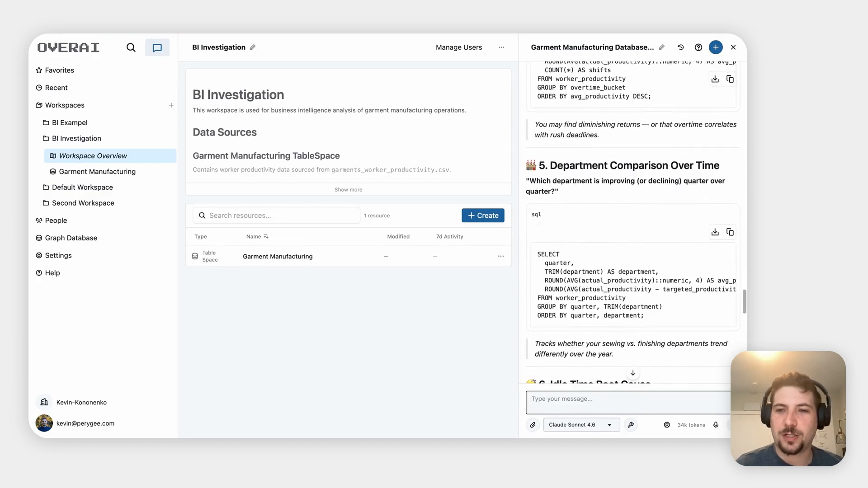
scroll(637, 380, down, 2)
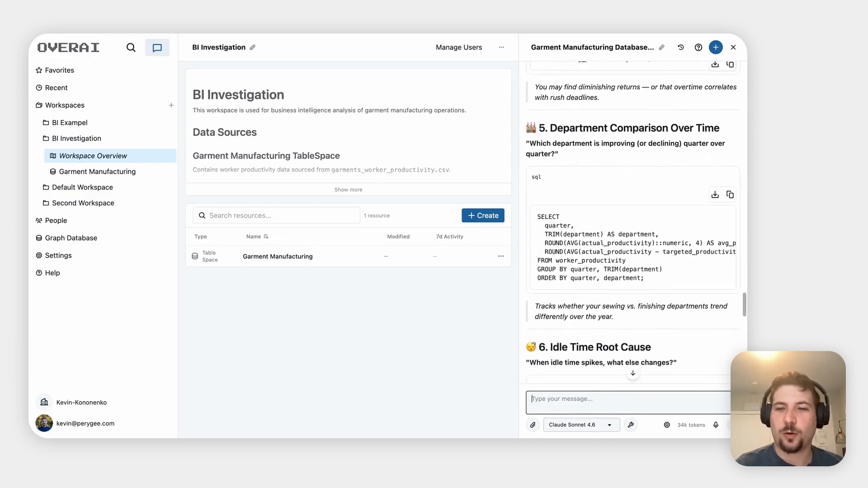
scroll(633, 226, down, 1)
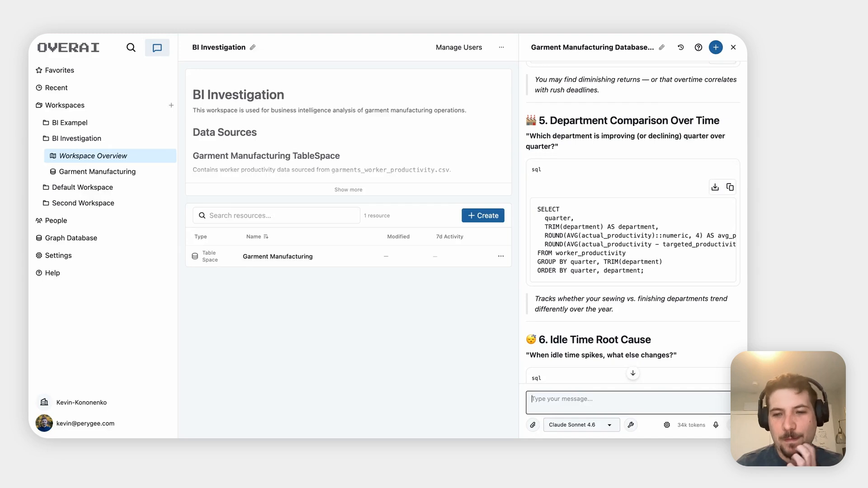
scroll(633, 226, down, 8)
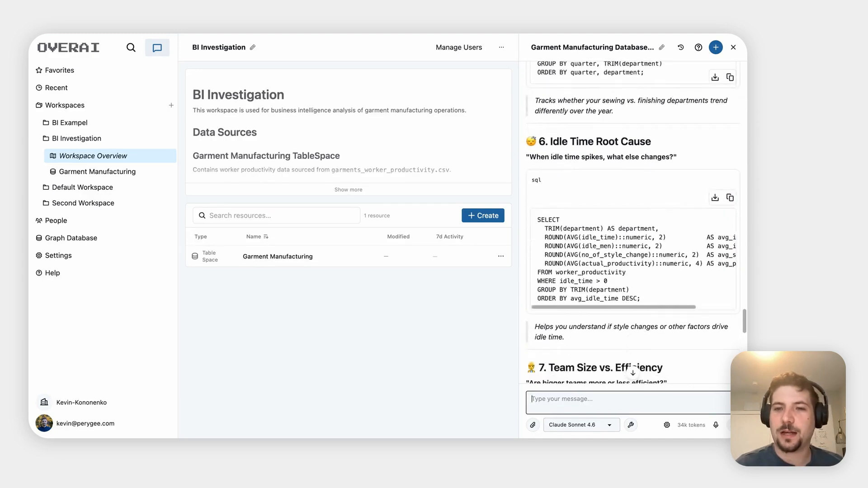
scroll(632, 226, down, 9)
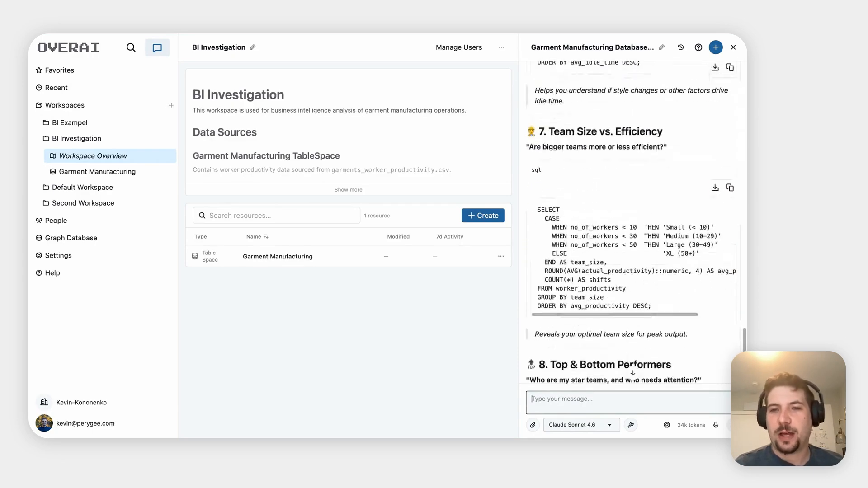
scroll(633, 221, down, 3)
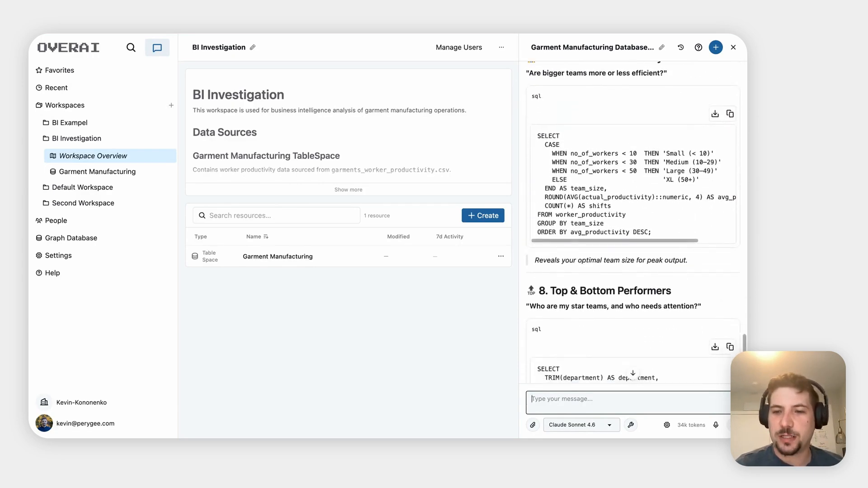
scroll(633, 221, down, 2)
scroll(633, 222, up, 20)
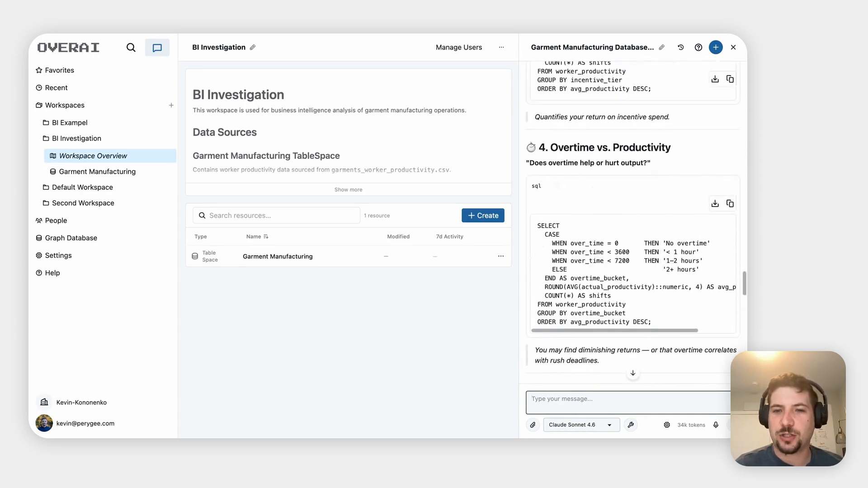
- Revisit the Architect's productivity gap analysis and its SQL query, and read on to the "What to Build Next" suggestions
scroll(559, 165, up, 12)
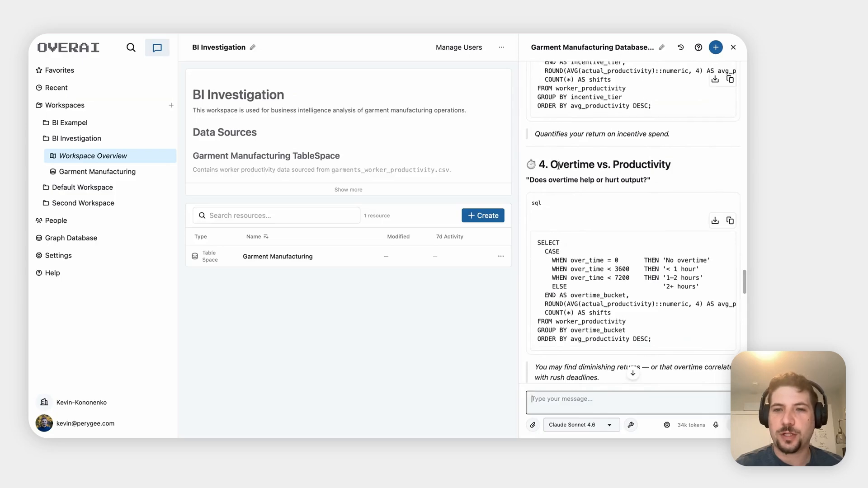
scroll(559, 166, up, 8)
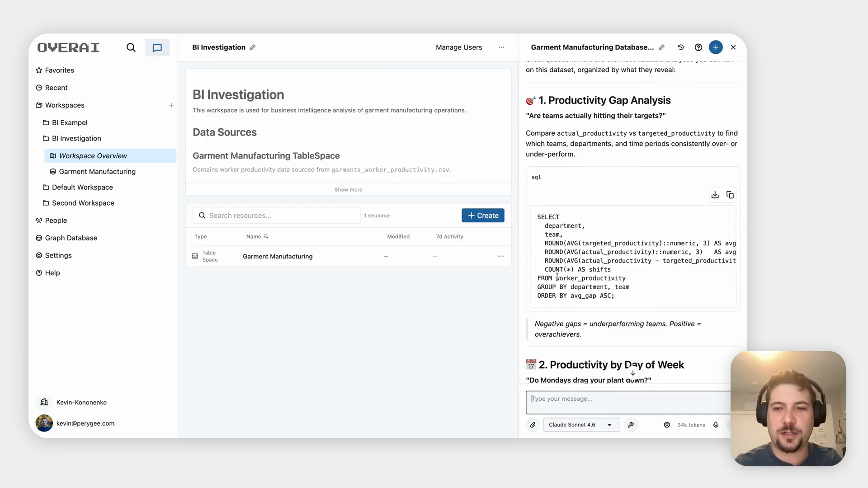
scroll(557, 276, down, 15)
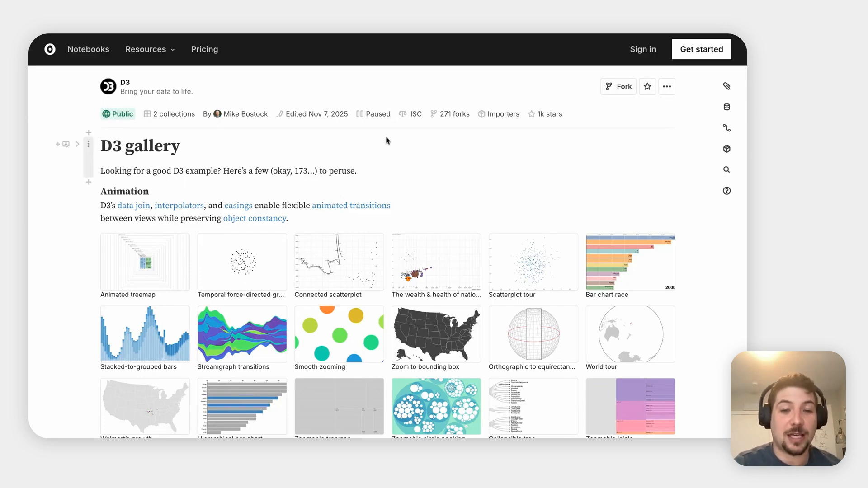
- Switch to the D3 gallery page and look over the Animation and Interaction chart examples
scroll(377, 172, down, 2)
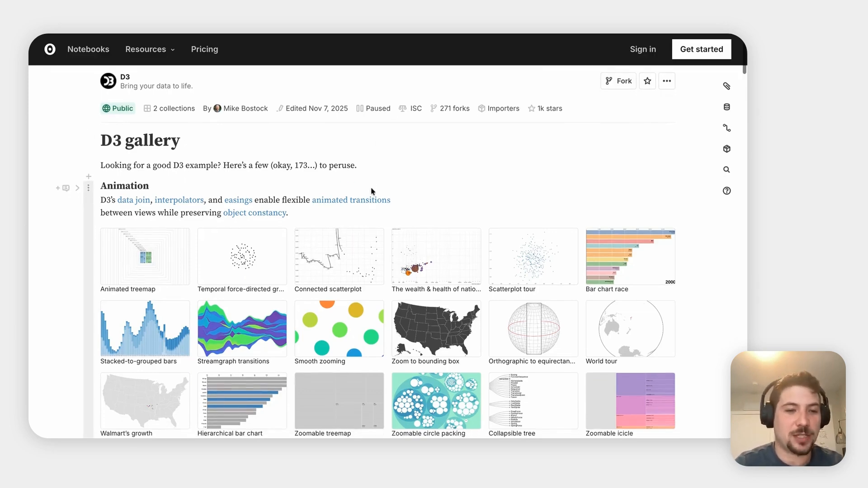
scroll(371, 191, down, 2)
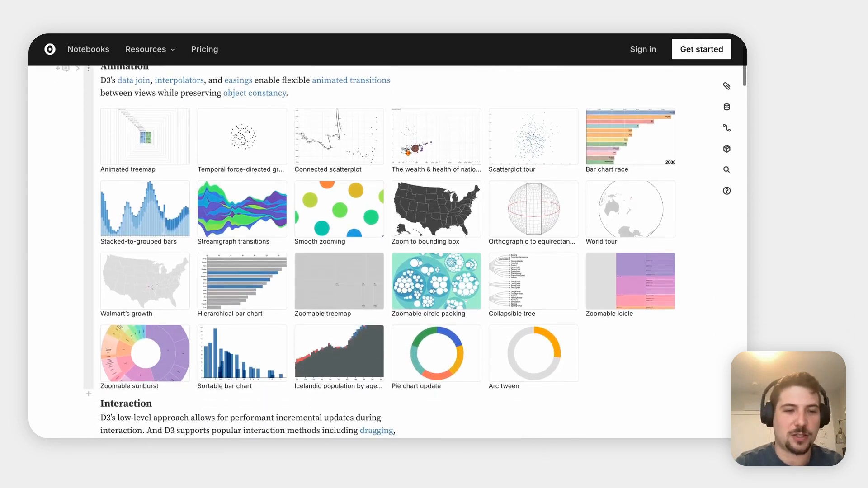
scroll(246, 210, up, 3)
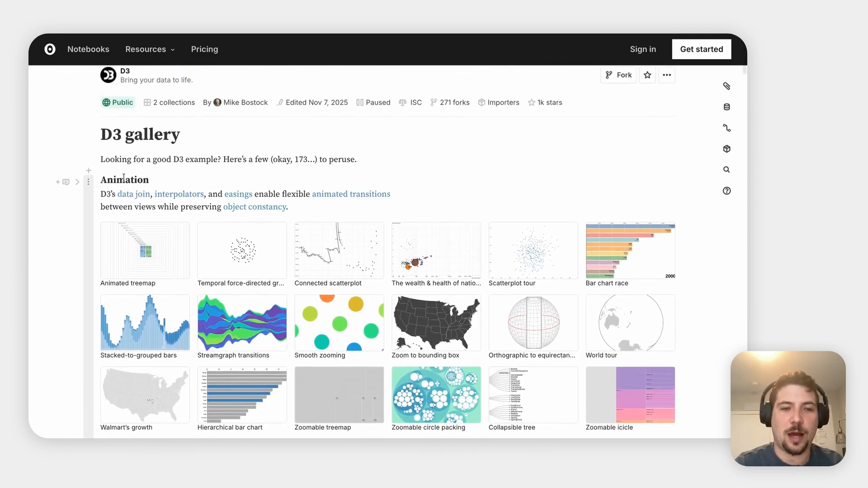
scroll(219, 297, down, 8)
scroll(219, 298, down, 3)
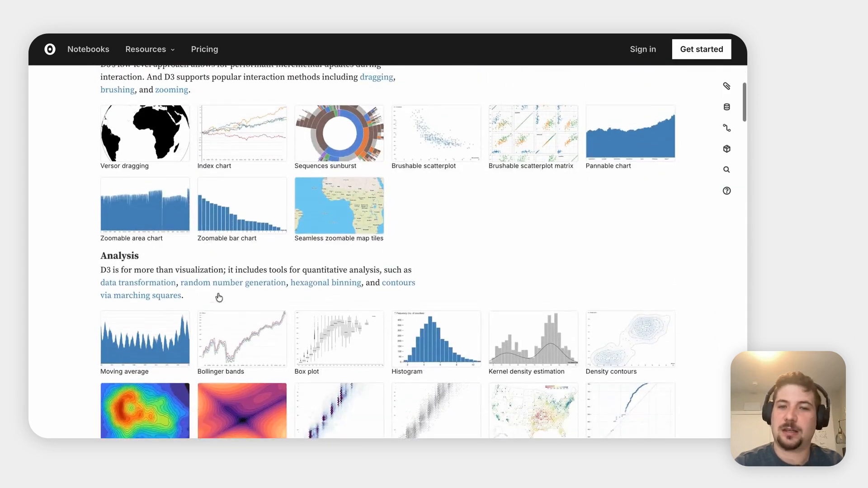
scroll(172, 223, up, 2)
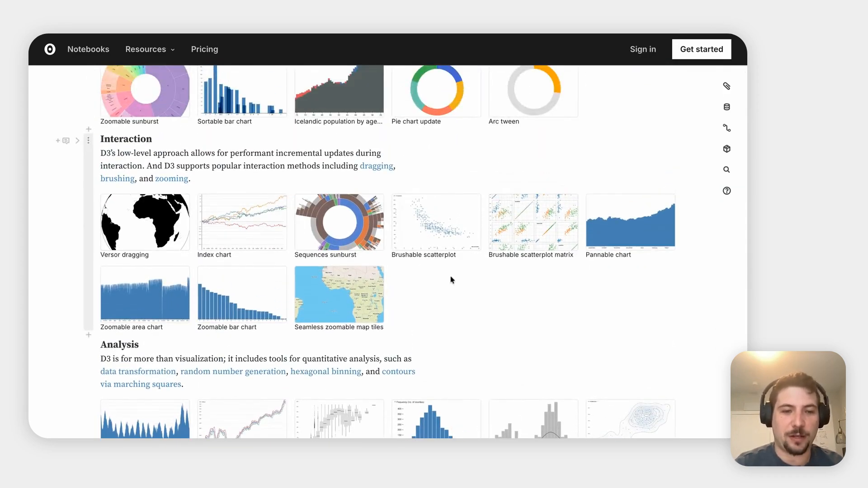
- Browse the gallery's Analysis, Hierarchies, Bars, Lines, Areas and Dots sections for available chart types
scroll(452, 279, down, 5)
scroll(451, 279, down, 5)
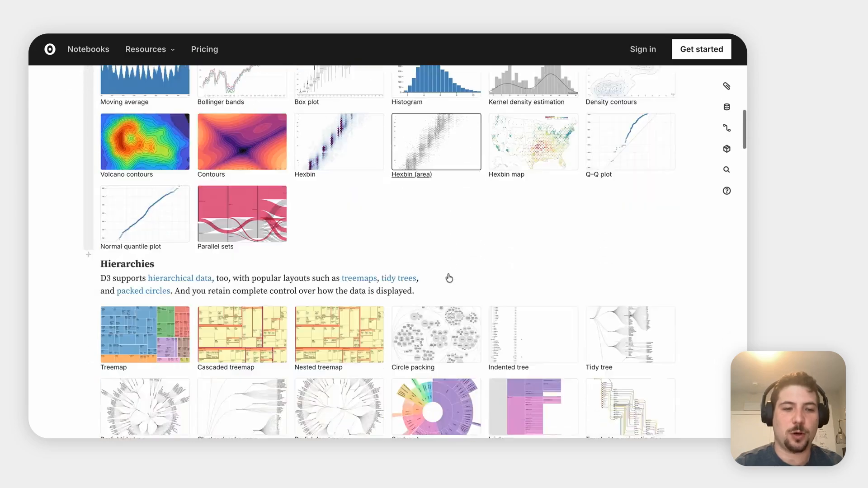
scroll(449, 278, down, 10)
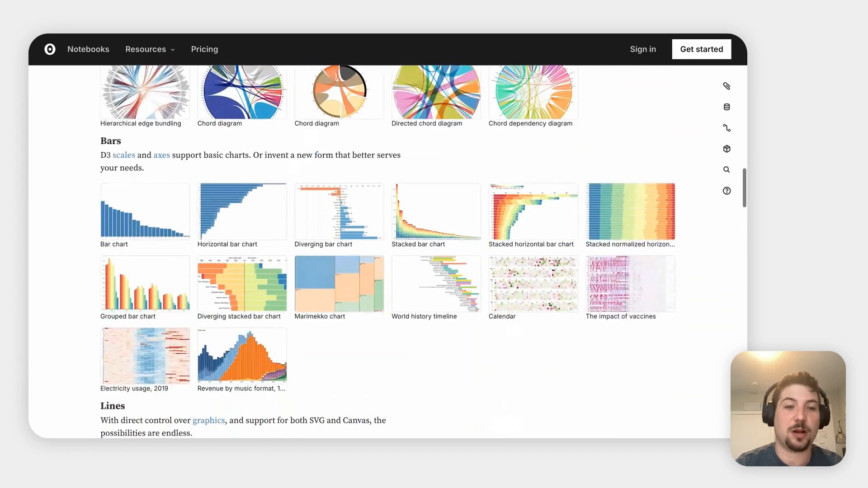
scroll(181, 287, down, 8)
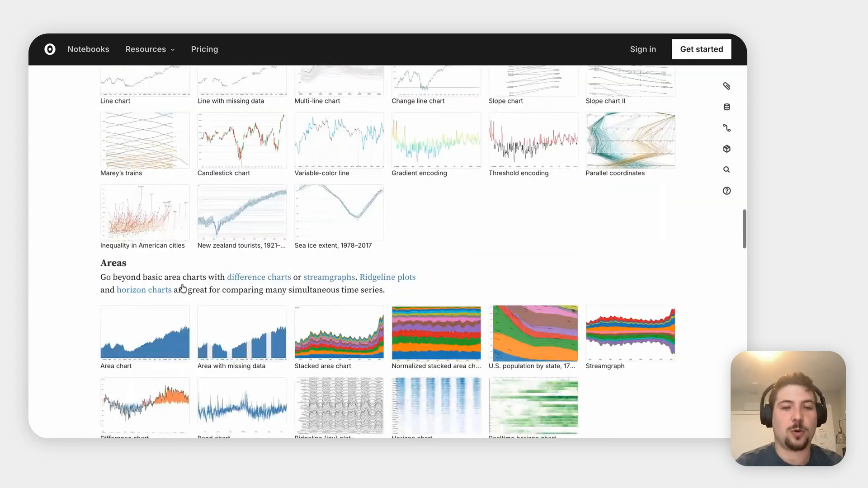
scroll(196, 212, up, 3)
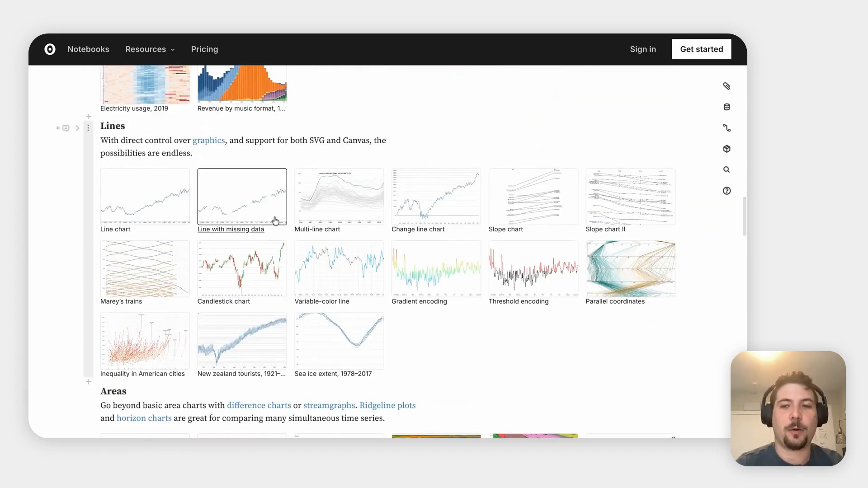
scroll(384, 304, down, 3)
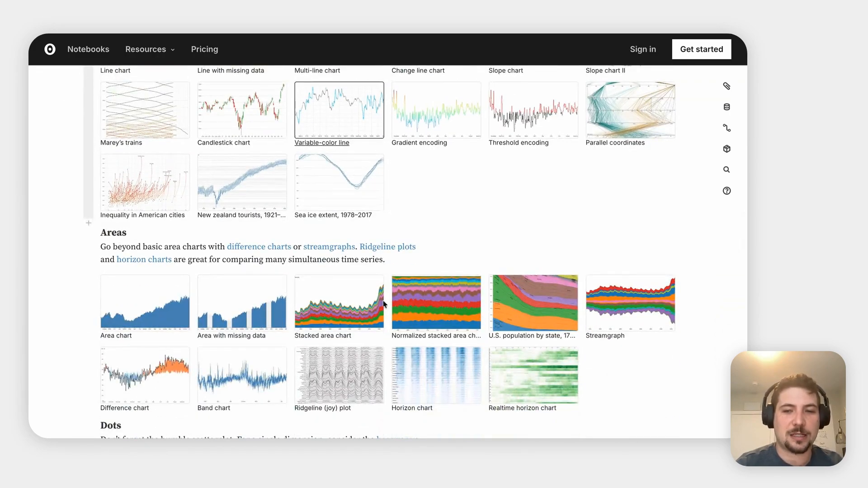
scroll(388, 244, down, 5)
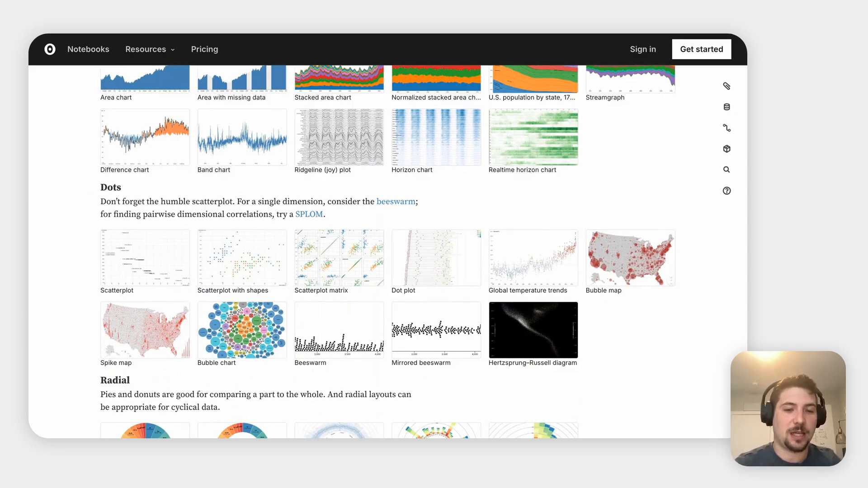
scroll(344, 263, down, 2)
scroll(344, 263, up, 4)
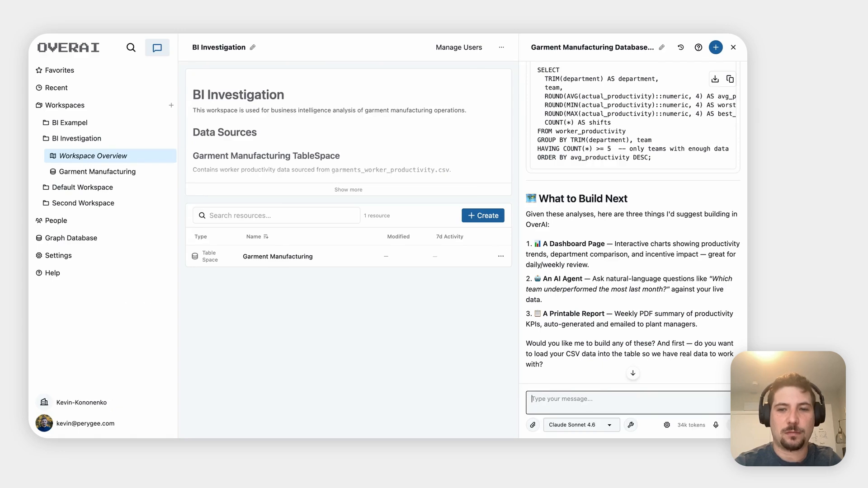
- In OverAI, ask the Architect "I am interested in answering question 1 to start. CAn you suggest some visualizations using D3 that will help me answer that question?"
text(I)
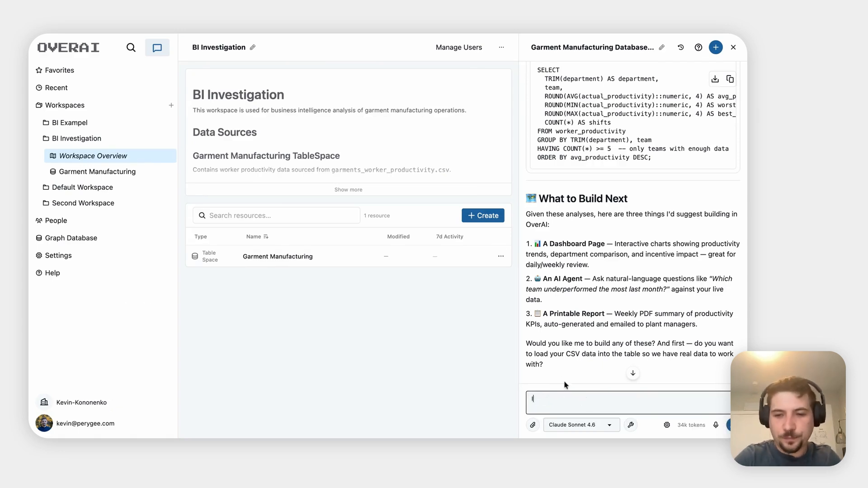
text( am)
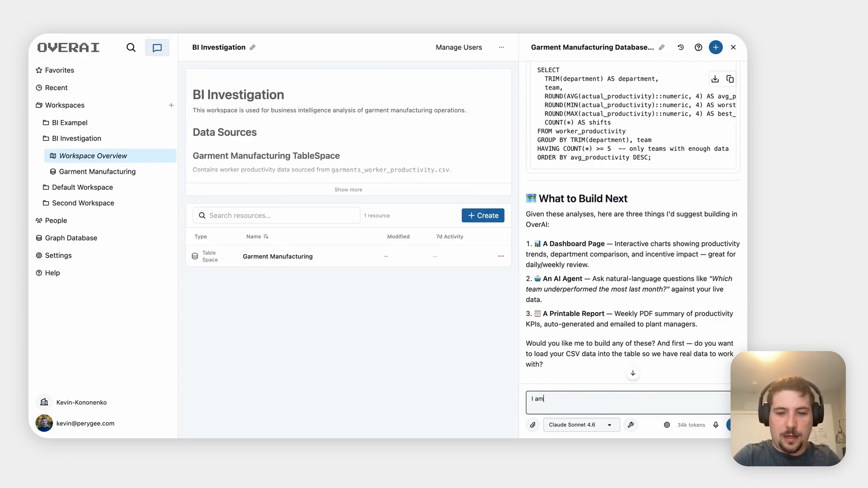
text( interested in)
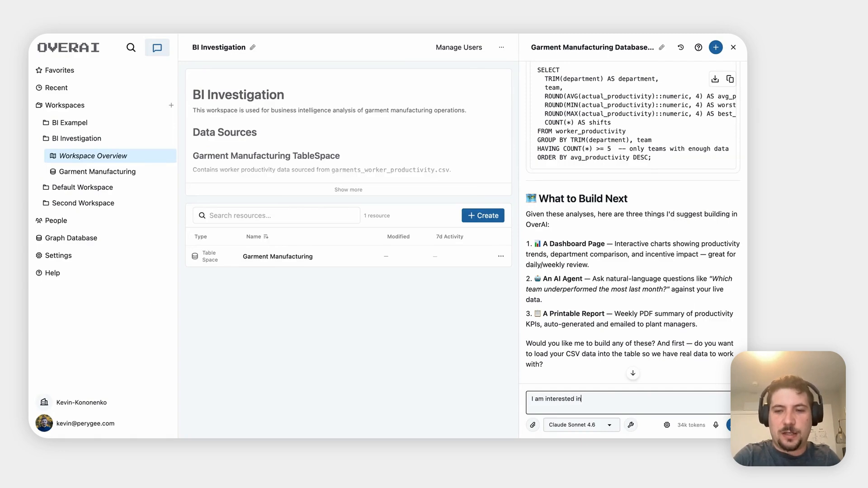
text( answering que)
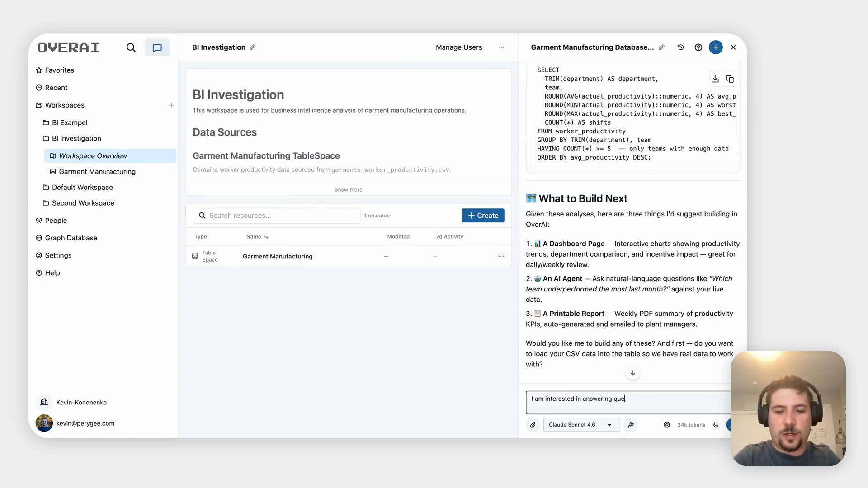
text(stion 1 to start)
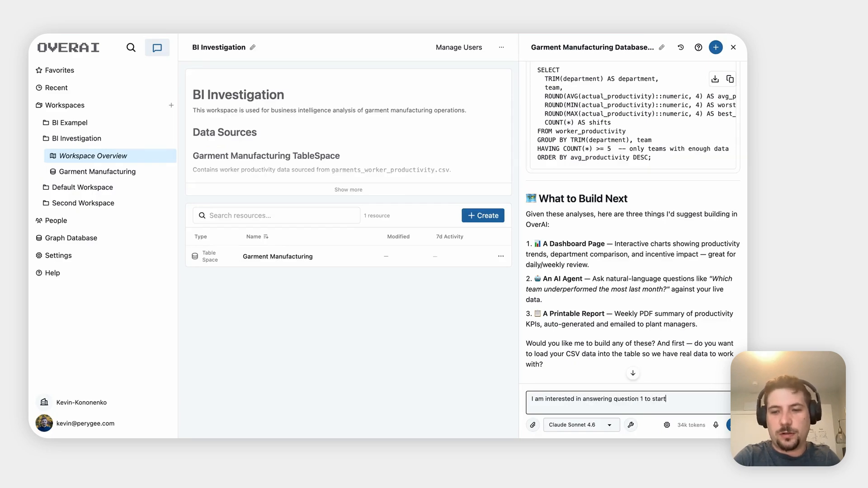
text(. CAn you sug)
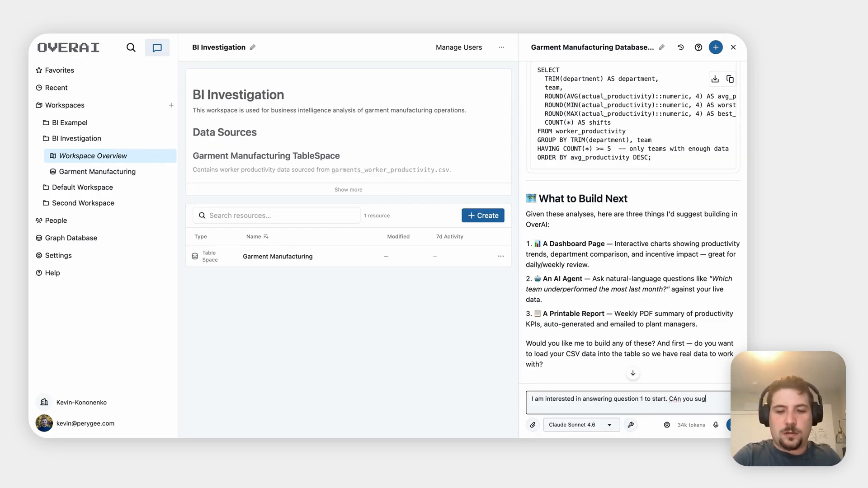
text(gest some vi)
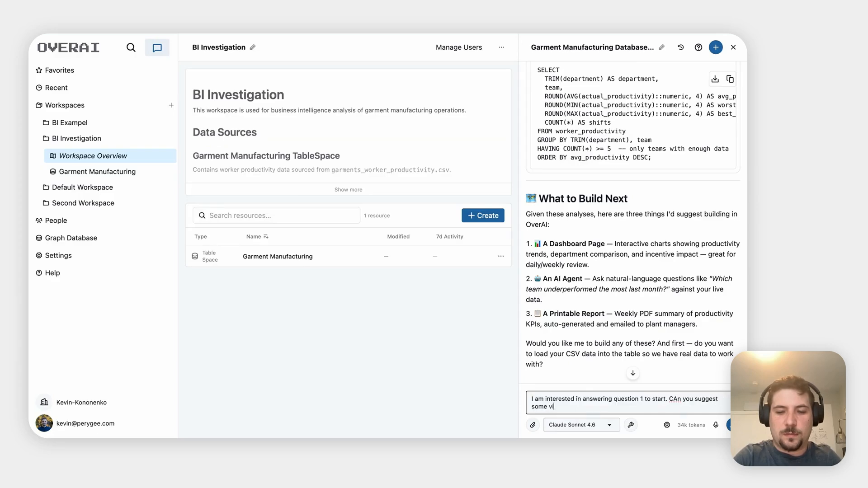
text(sualizations )
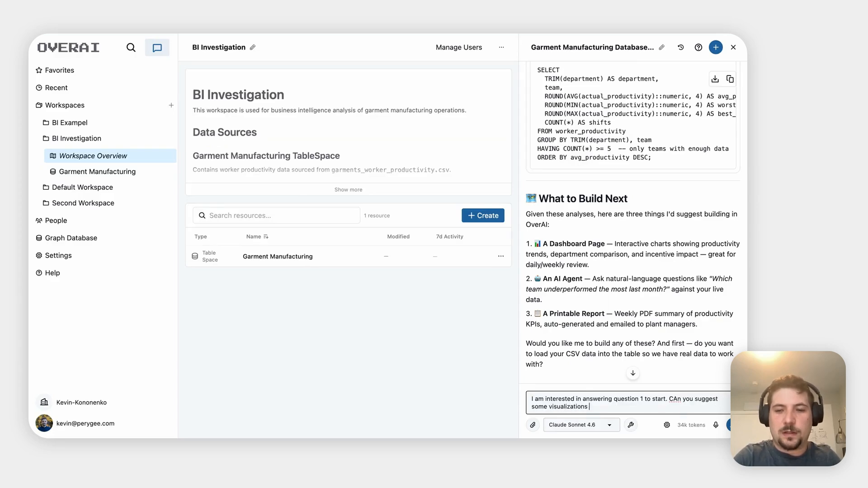
text(useing )
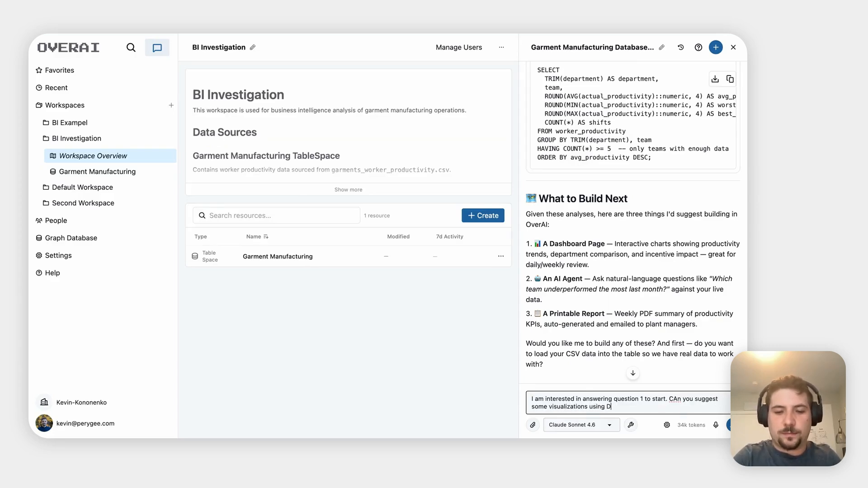
text(D3 that will h)
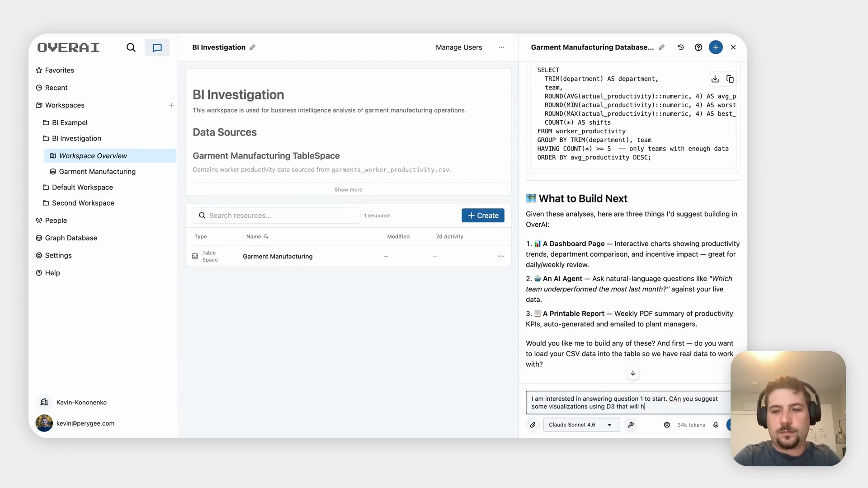
text(elp me answe)
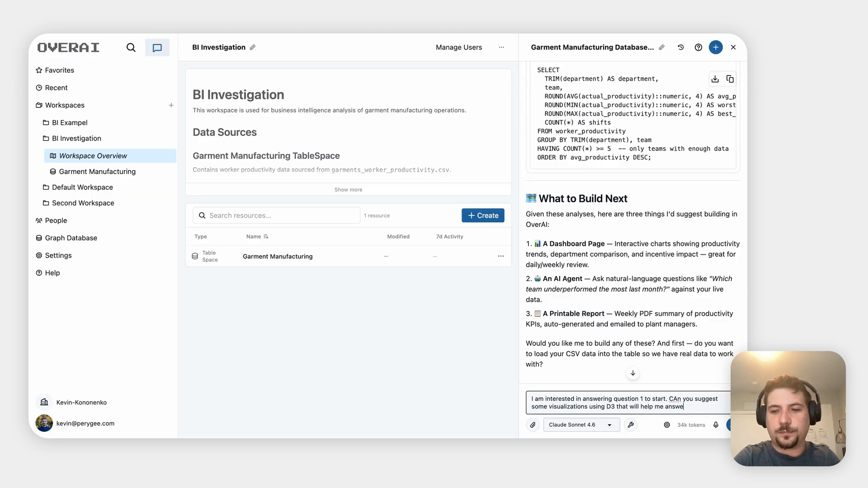
text(r that question)
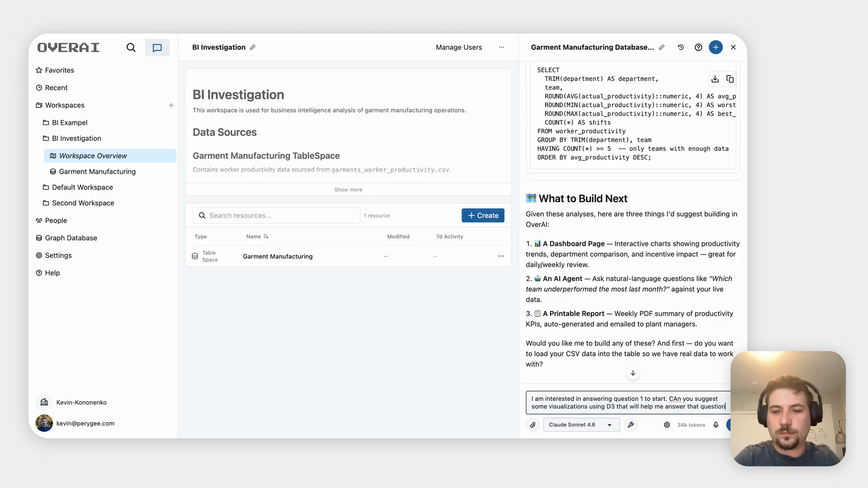
text(?)
key(Return)
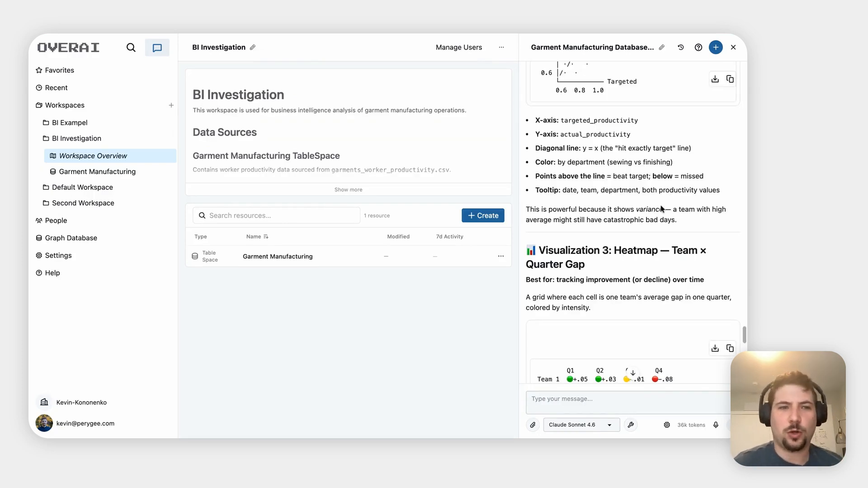
- Review the Architect's D3 visualization suggestions from the start of its reply, focusing on the diverging bar chart of gap per team
scroll(662, 208, up, 4)
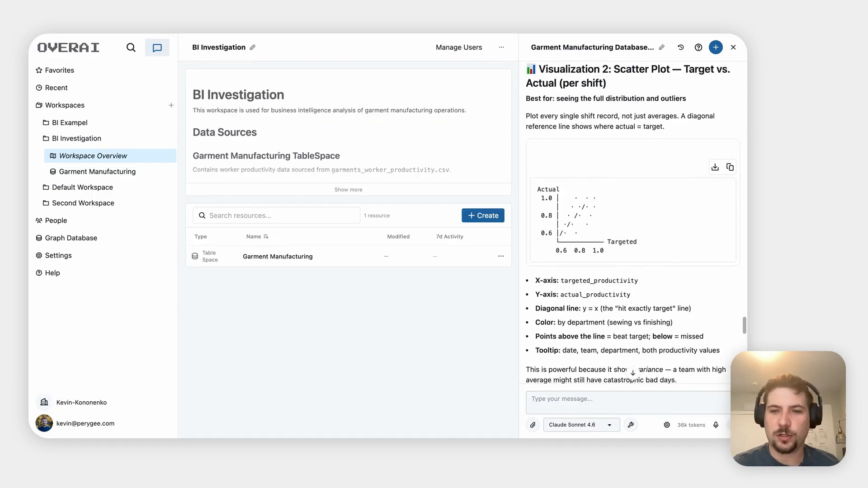
scroll(632, 222, up, 10)
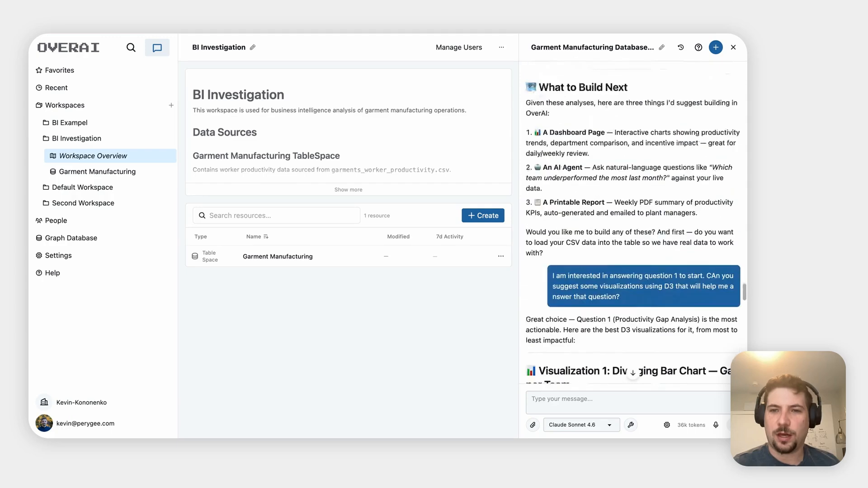
scroll(633, 221, down, 3)
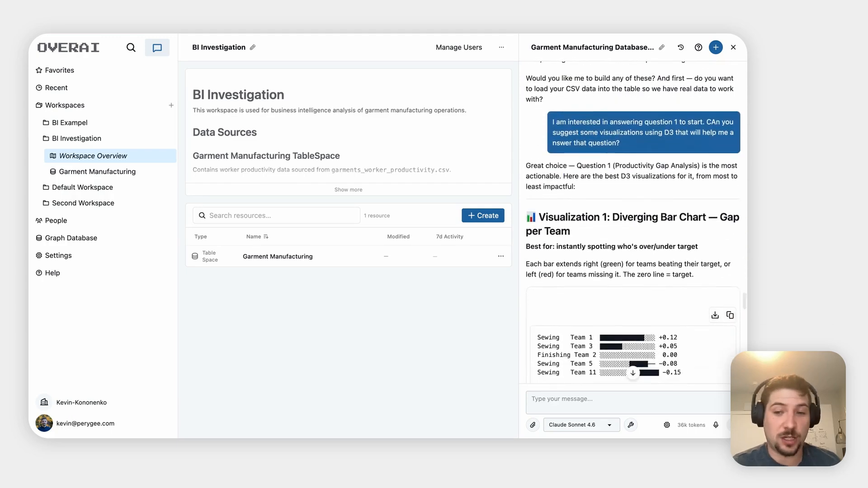
scroll(632, 267, down, 1)
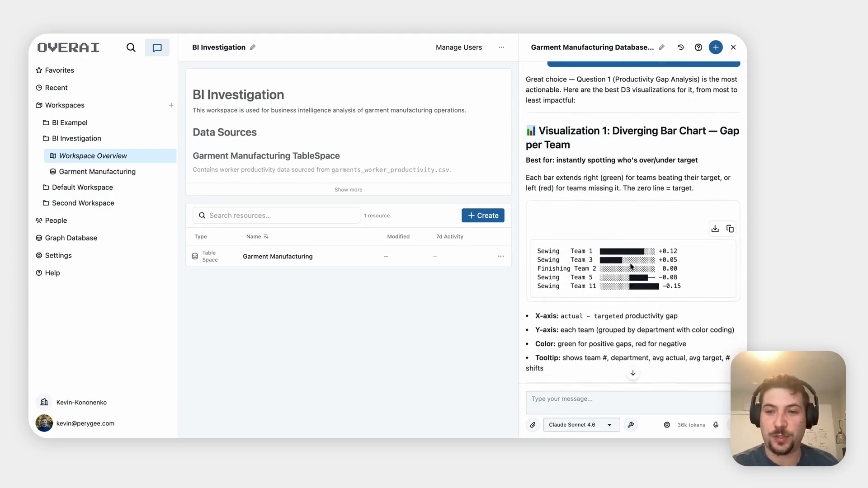
scroll(632, 267, down, 3)
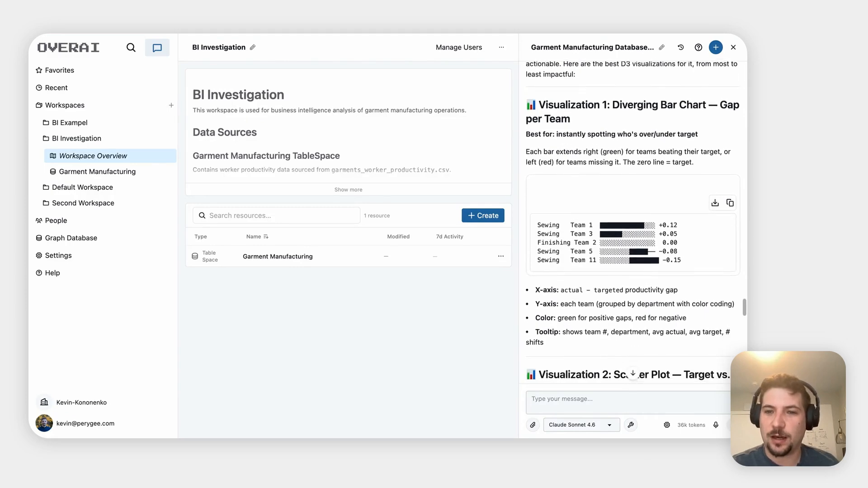
scroll(633, 244, down, 1)
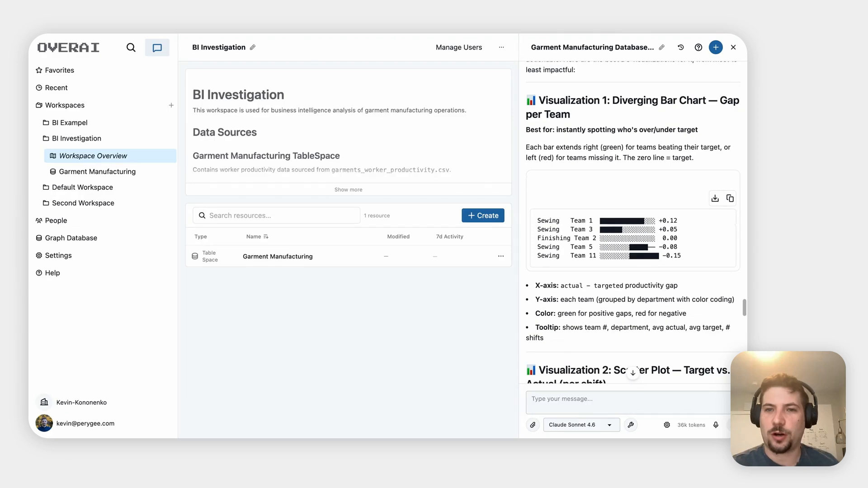
scroll(633, 221, down, 1)
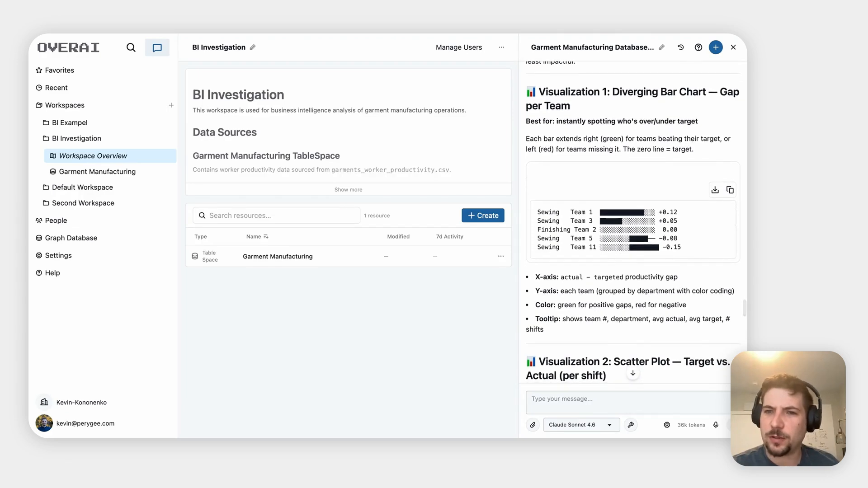
- Read the Architect's scatter plot, heatmap and box plot suggestions and its recommended dashboard layout
scroll(633, 226, down, 1)
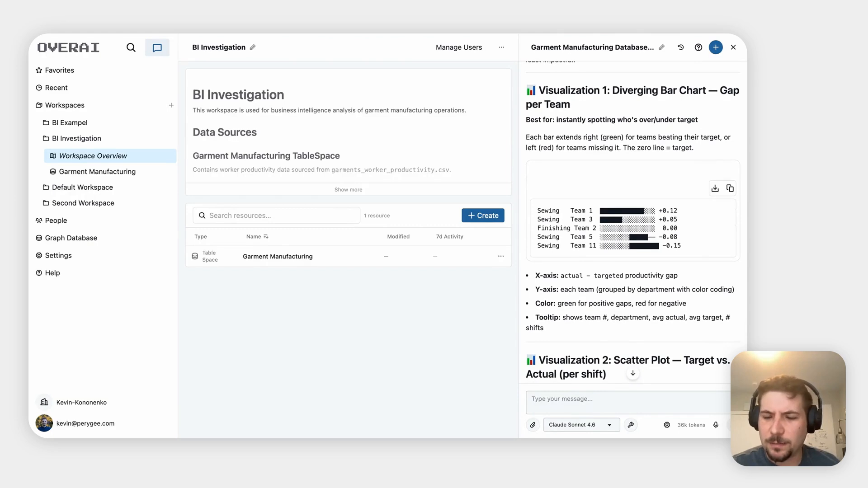
scroll(633, 226, down, 1)
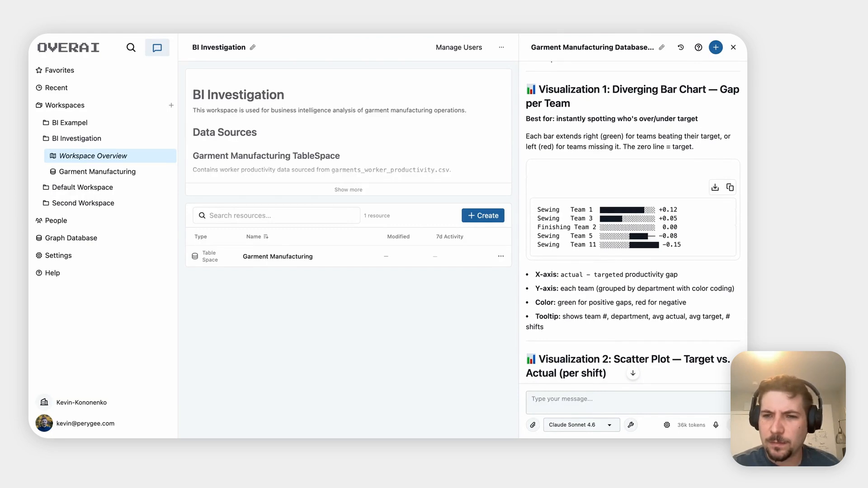
scroll(633, 226, down, 2)
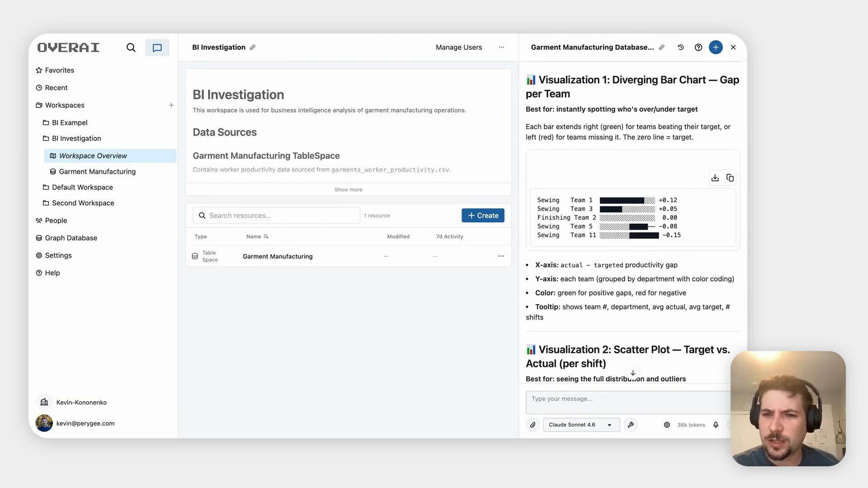
scroll(635, 223, down, 5)
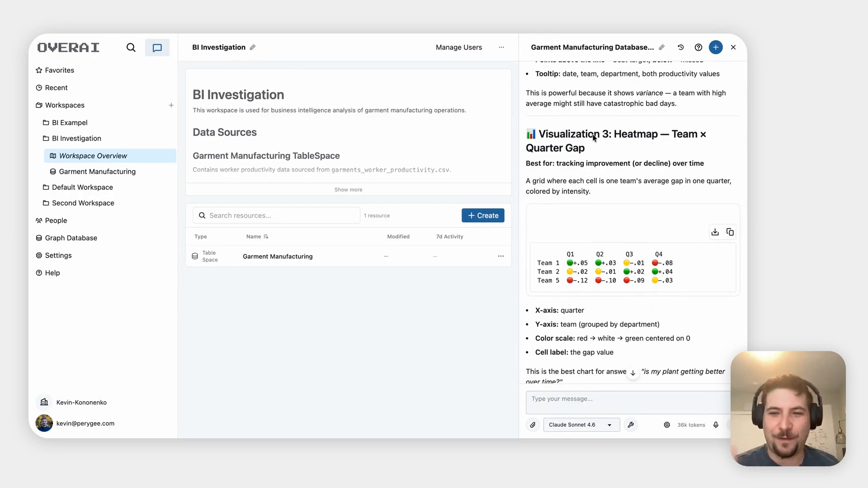
scroll(599, 240, down, 2)
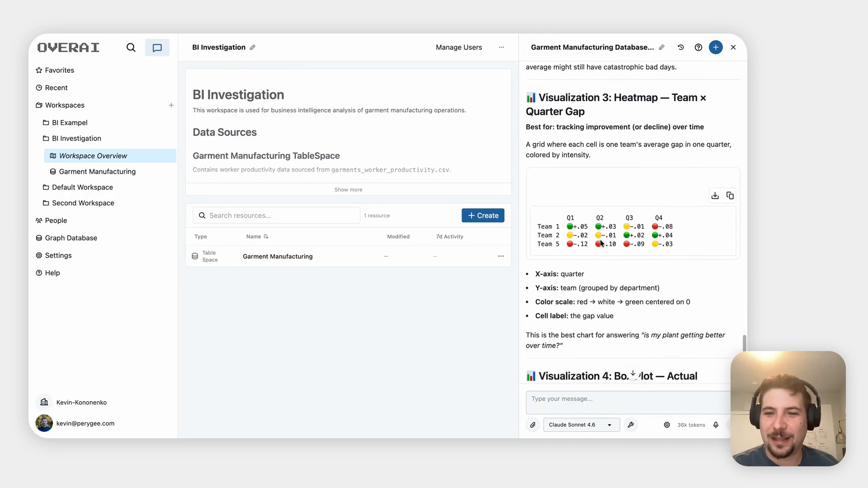
scroll(602, 243, down, 4)
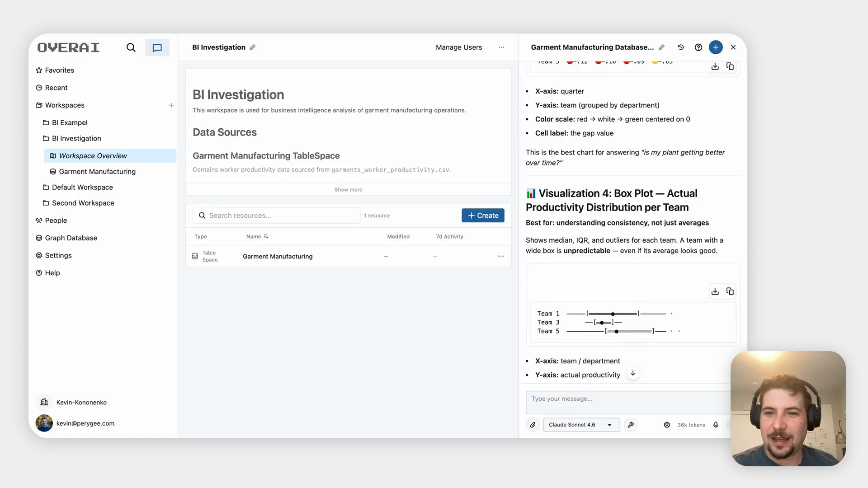
scroll(632, 222, down, 4)
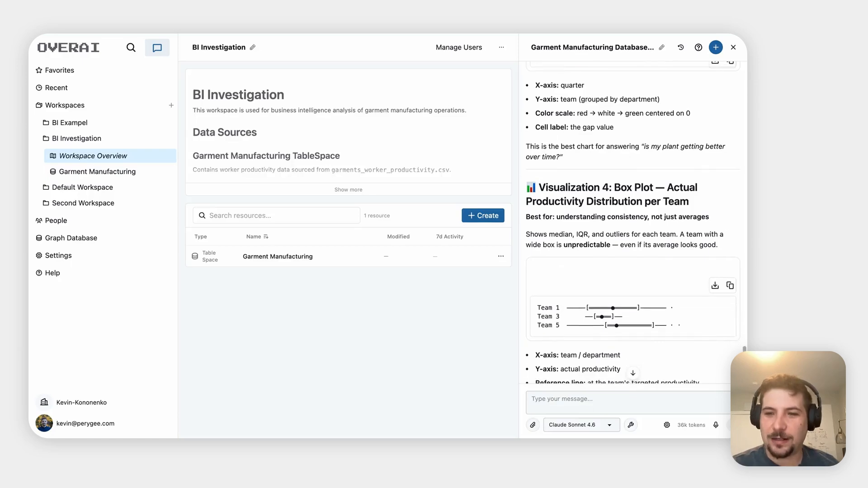
scroll(632, 222, down, 4)
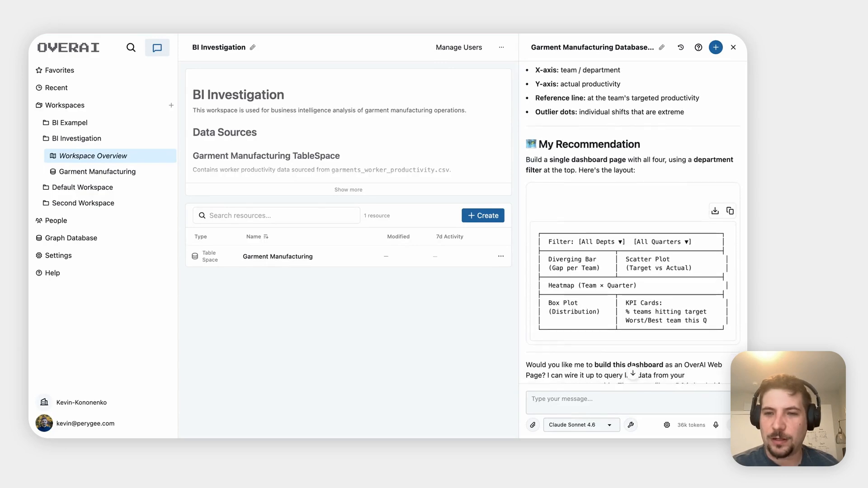
scroll(632, 222, down, 2)
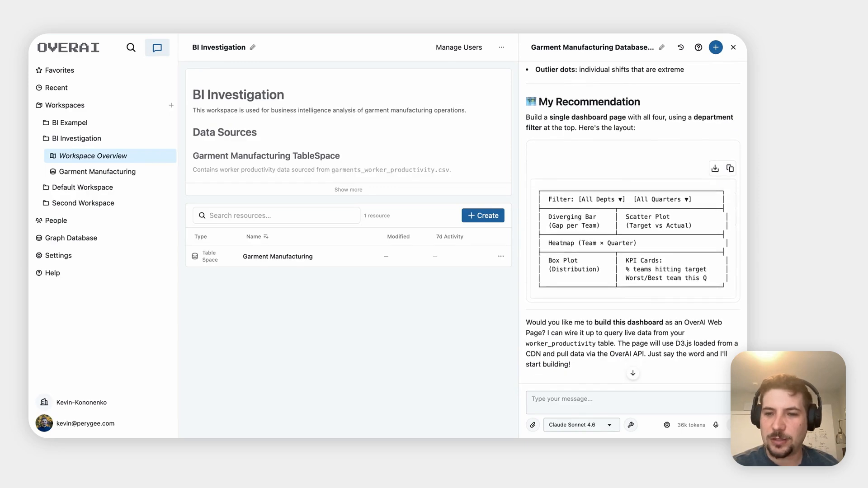
- Revisit the suggestions from the diverging bar chart onward to compare the scatter plot and heatmap options
scroll(632, 221, up, 10)
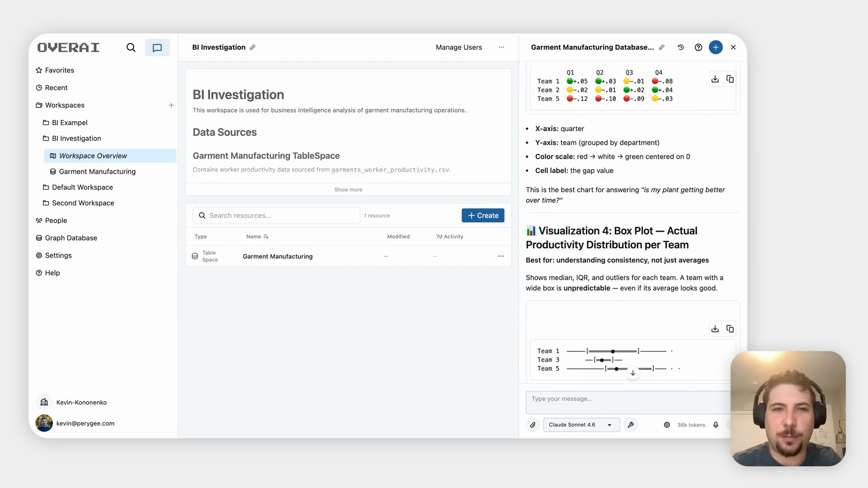
scroll(590, 265, up, 15)
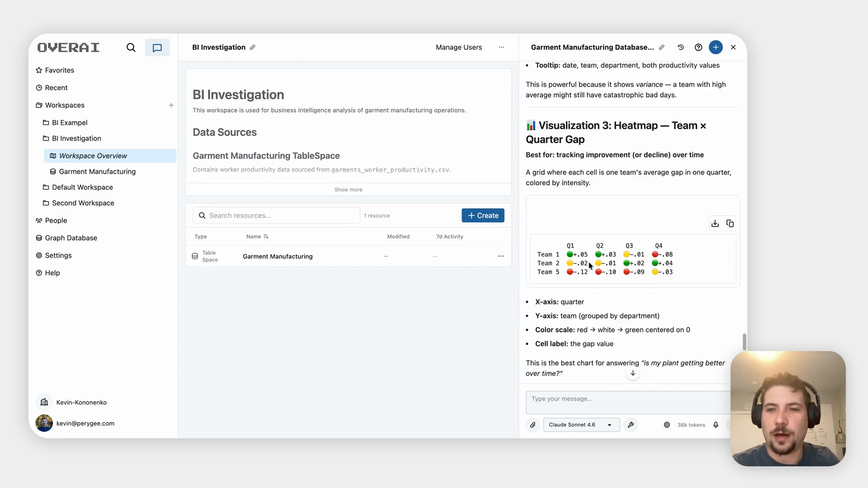
scroll(590, 266, up, 5)
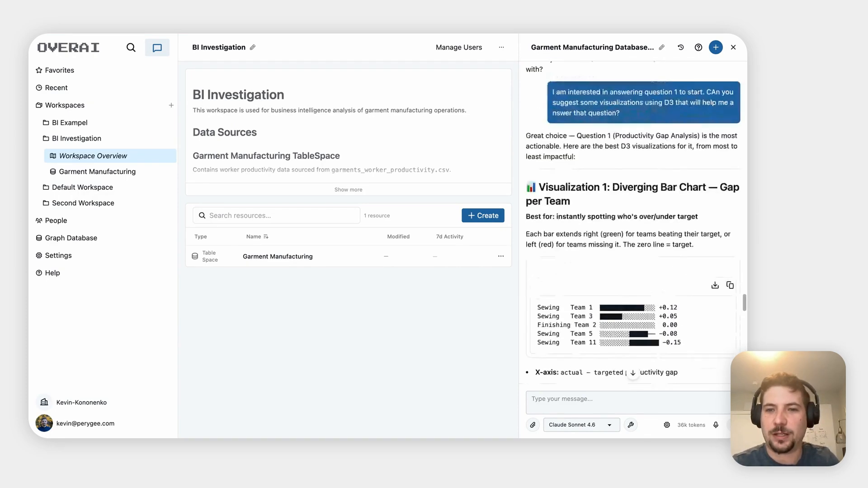
scroll(632, 222, down, 1)
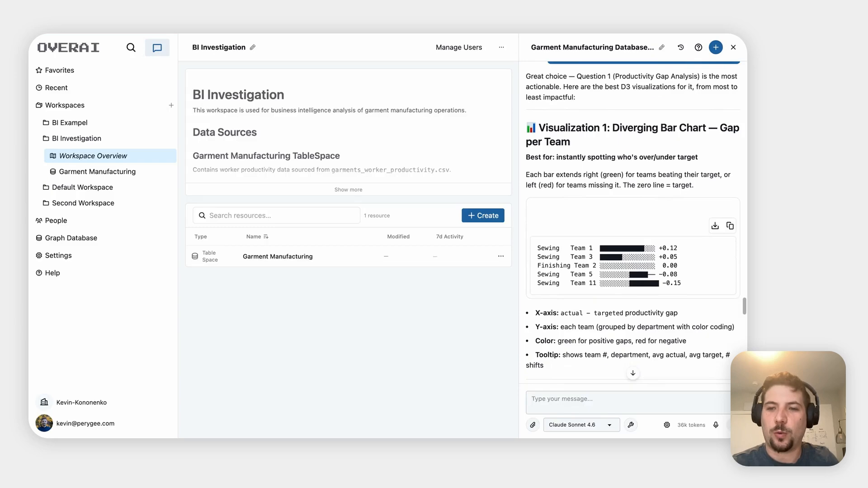
scroll(632, 222, down, 10)
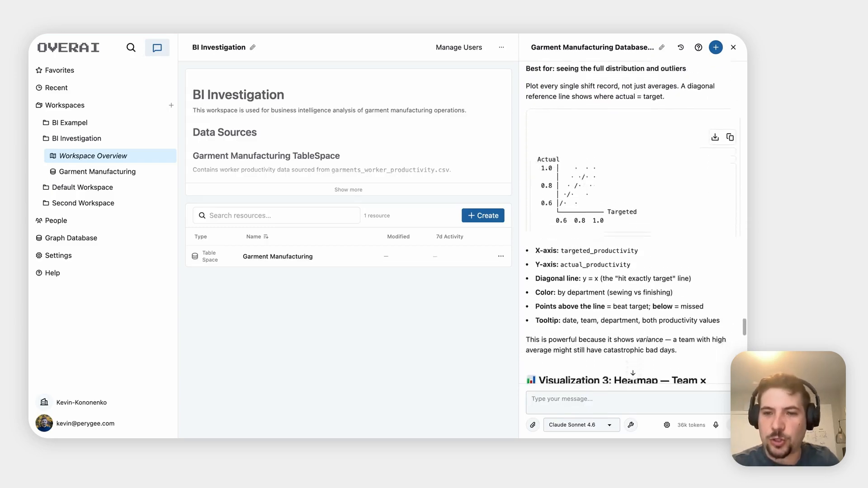
scroll(575, 266, down, 10)
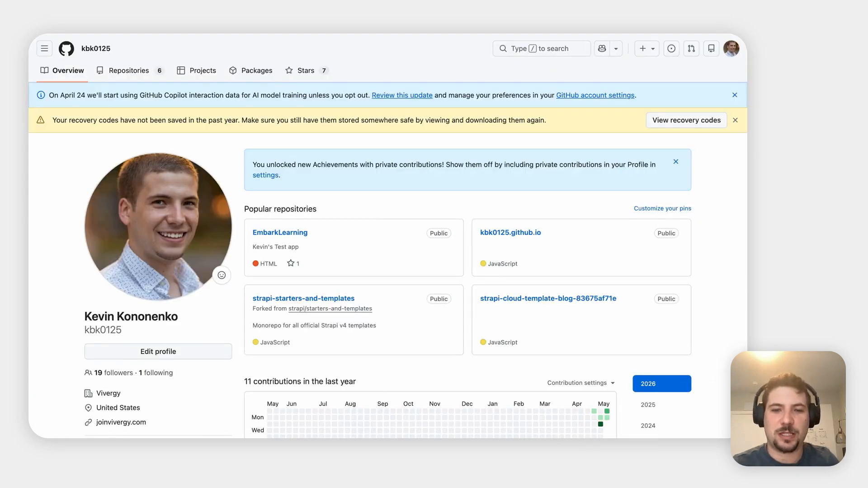
- Examine the yearly contribution chart on the GitHub profile page and return to OverAI
scroll(403, 238, down, 3)
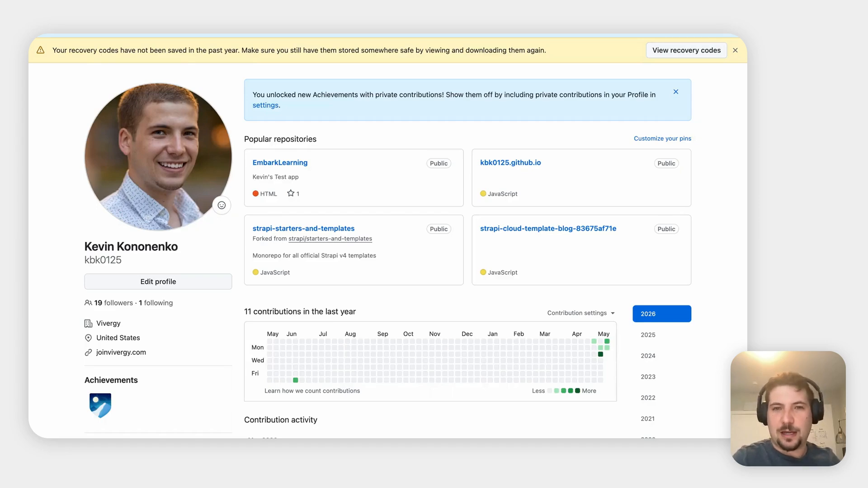
click(408, 33)
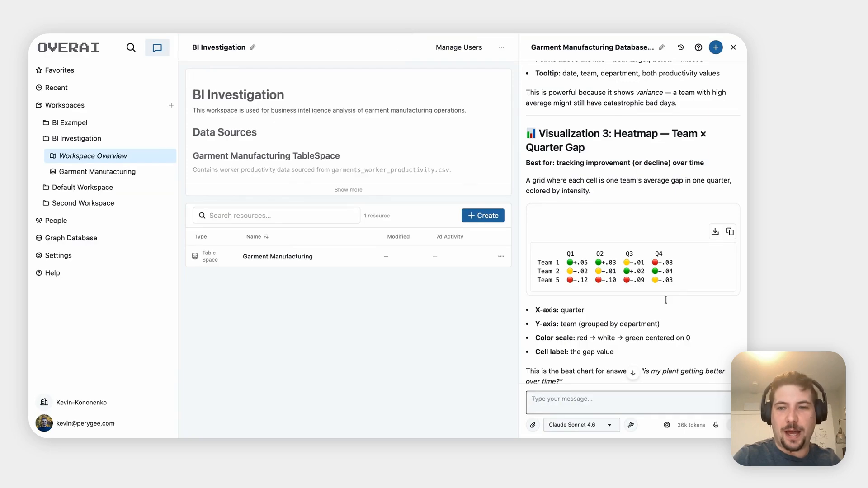
- Start a message to the Architect reading "I would like to build visuals 2 and 3. Can we start there."
scroll(666, 300, down, 10)
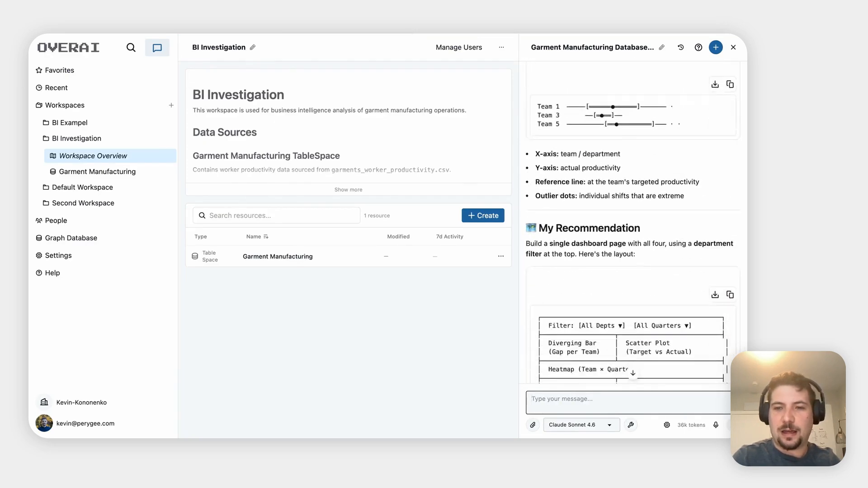
scroll(629, 352, down, 2)
text(I wou)
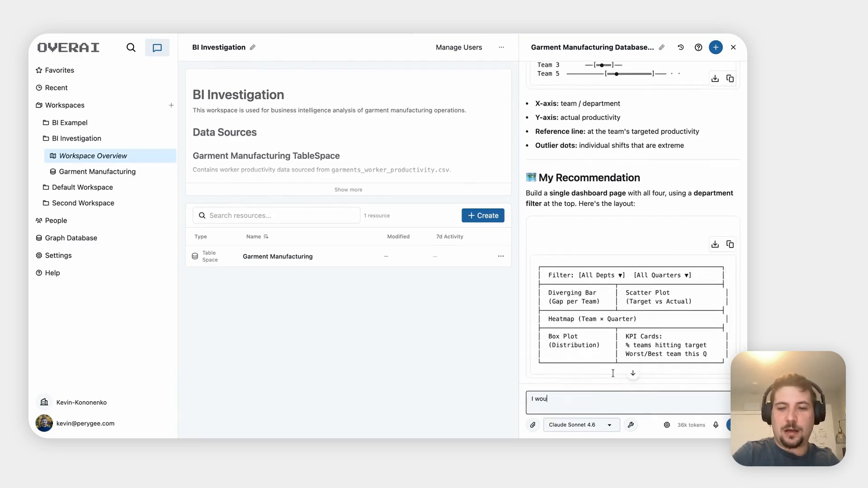
text(ld like to bu)
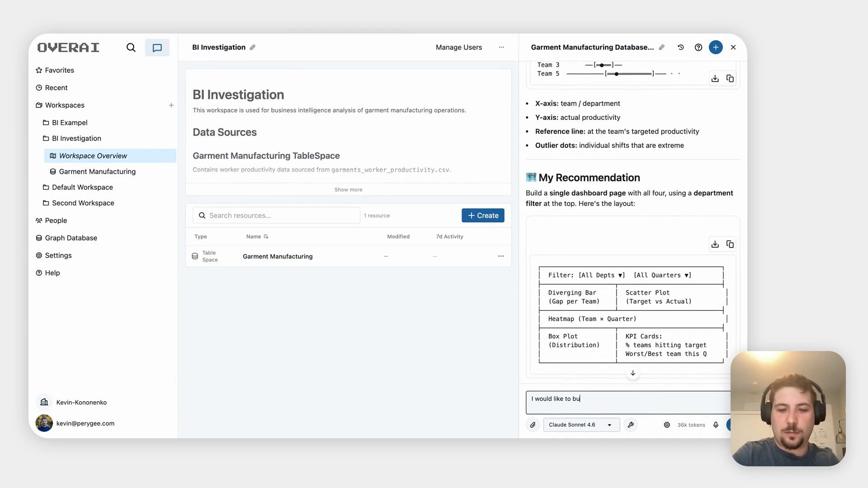
text(ild visuals)
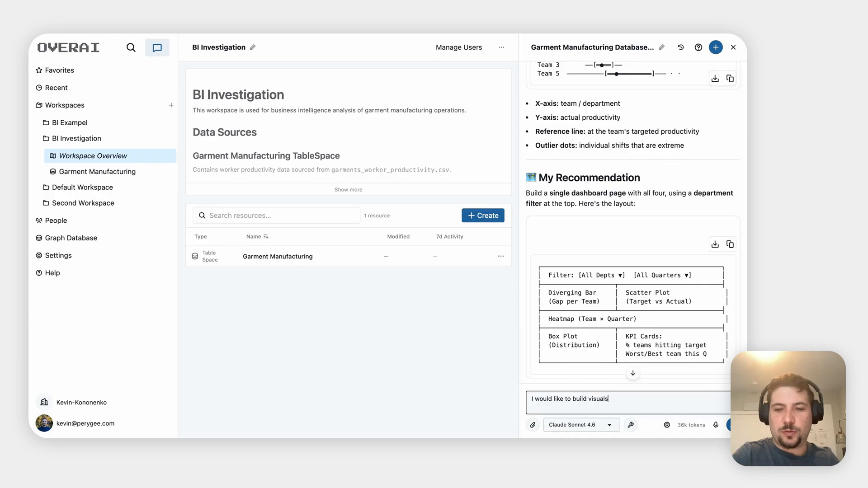
text( 2 and 3. Ca)
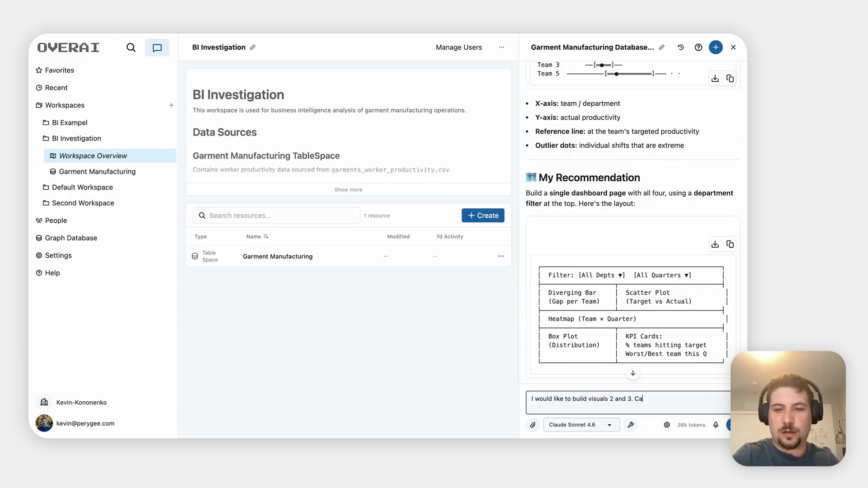
text(n we a)
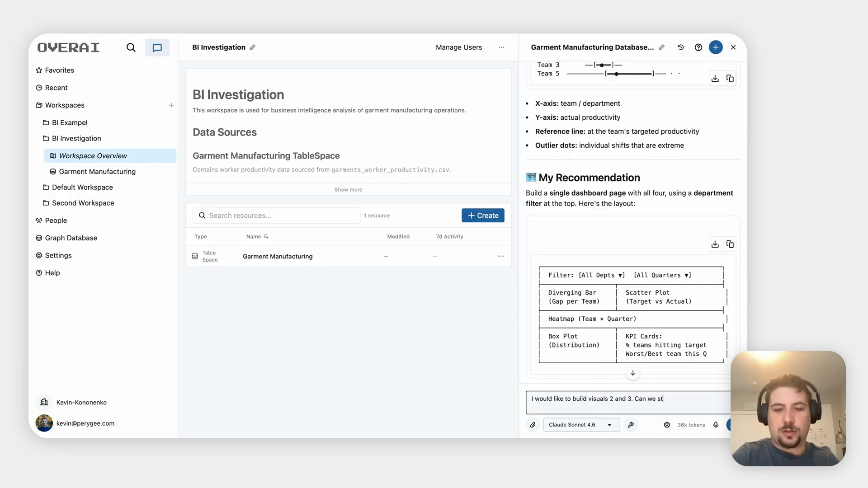
text(tart there,)
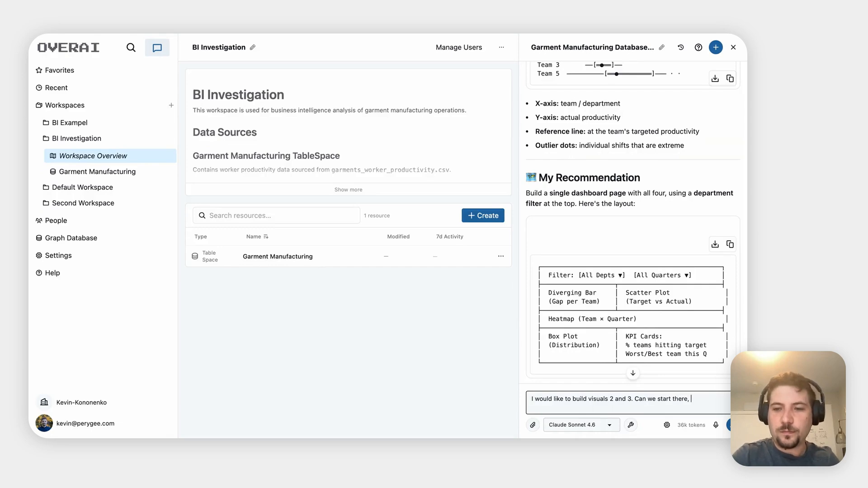
scroll(590, 222, up, 15)
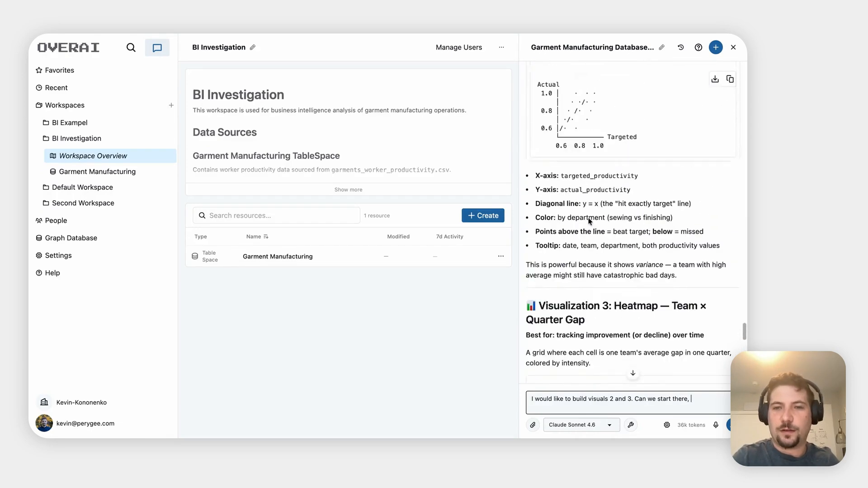
scroll(590, 221, down, 6)
text(.)
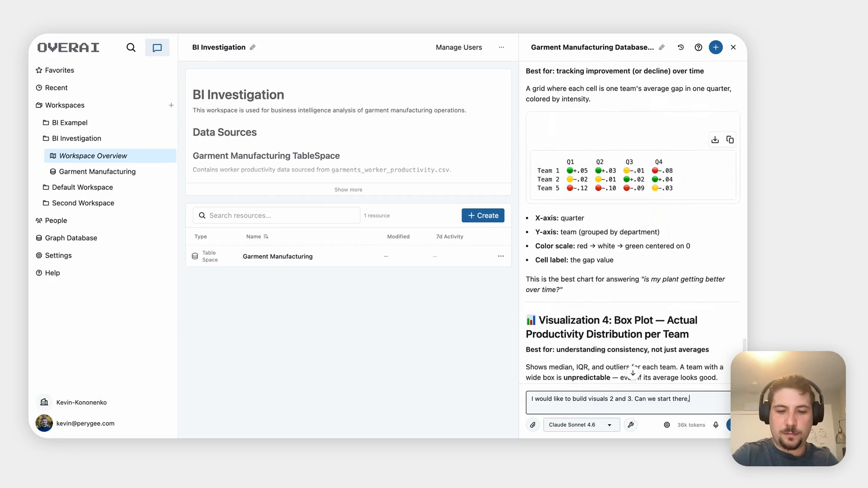
- Complete the message with "For 3, style it similar to this github commit chart:" and the copied chart image, and send it
text( For 3, )
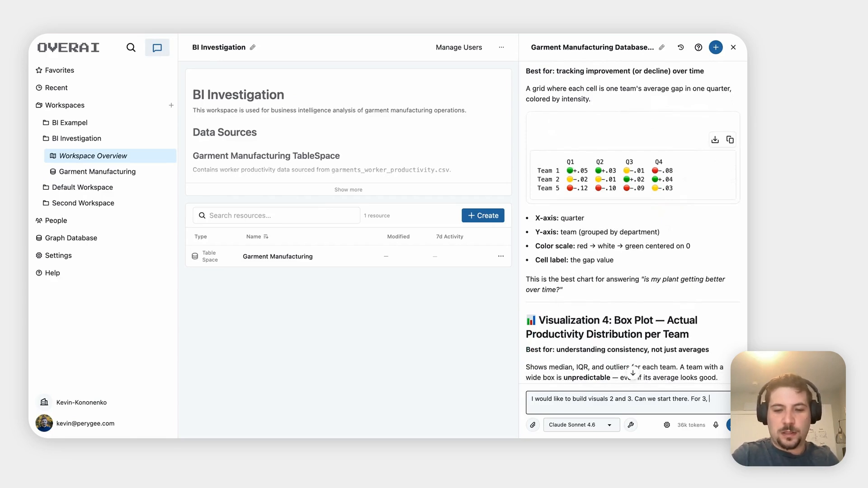
text(st)
text(yle it simil)
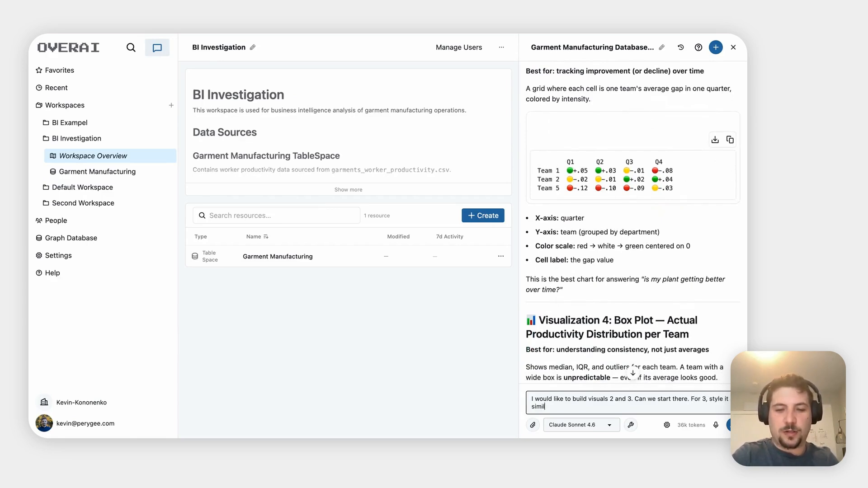
text(ar to this g)
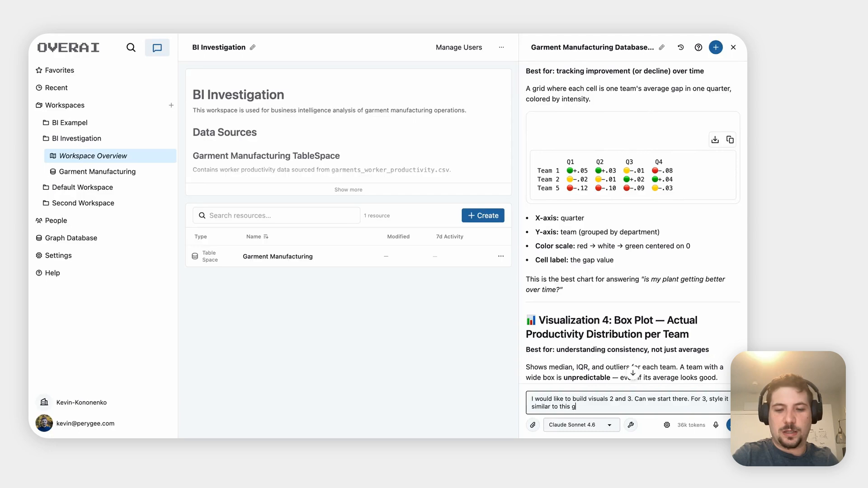
text(ithub commit)
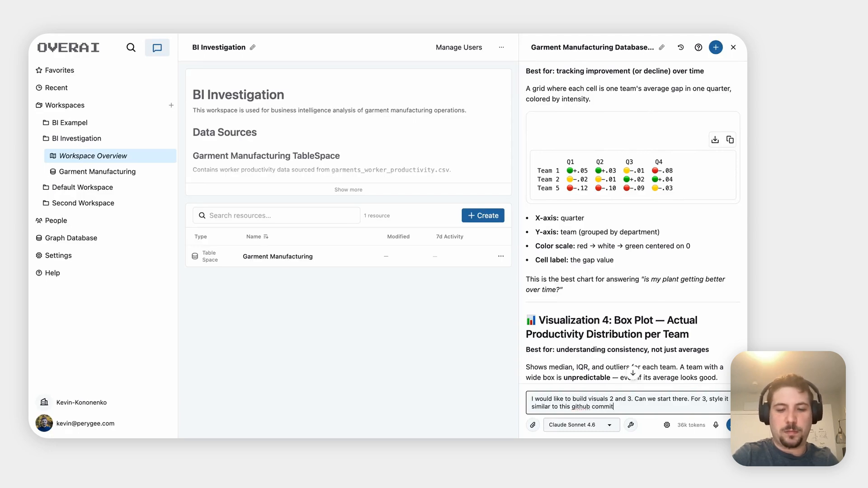
text( chart:)
key(ctrl+v)
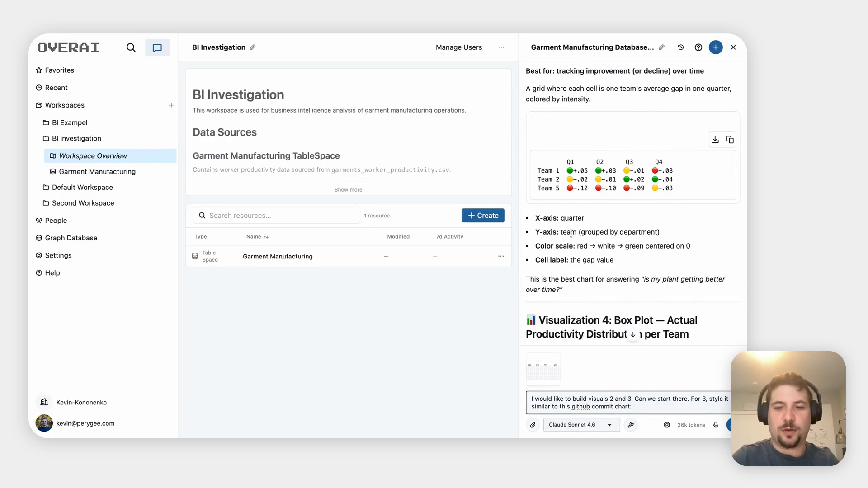
mouse_move(554, 367)
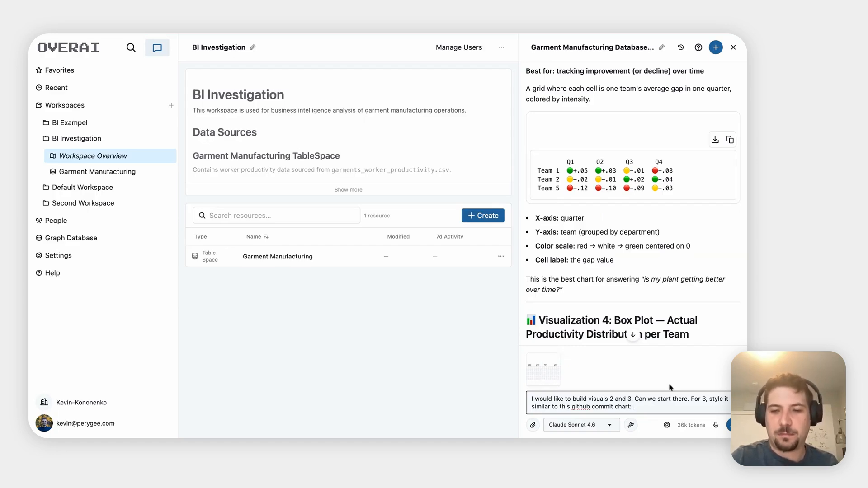
key(Return)
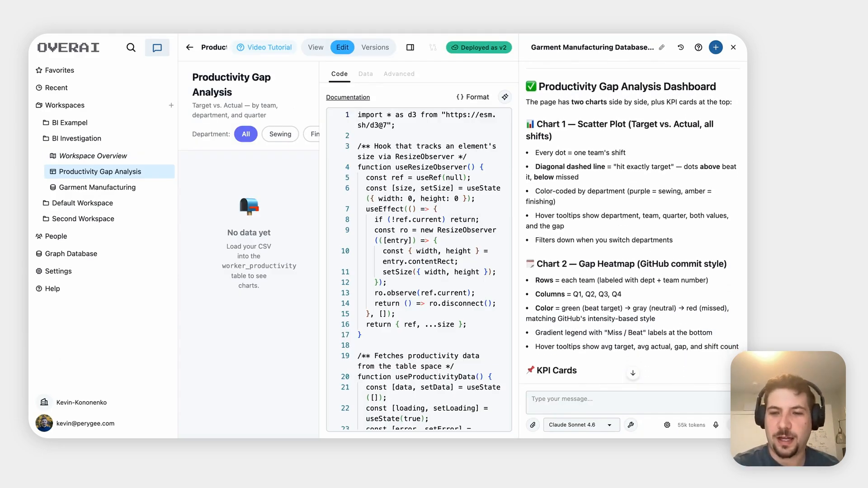
- Check the Architect's build summary and display the Productivity Gap Analysis page in view mode
scroll(605, 135, up, 1)
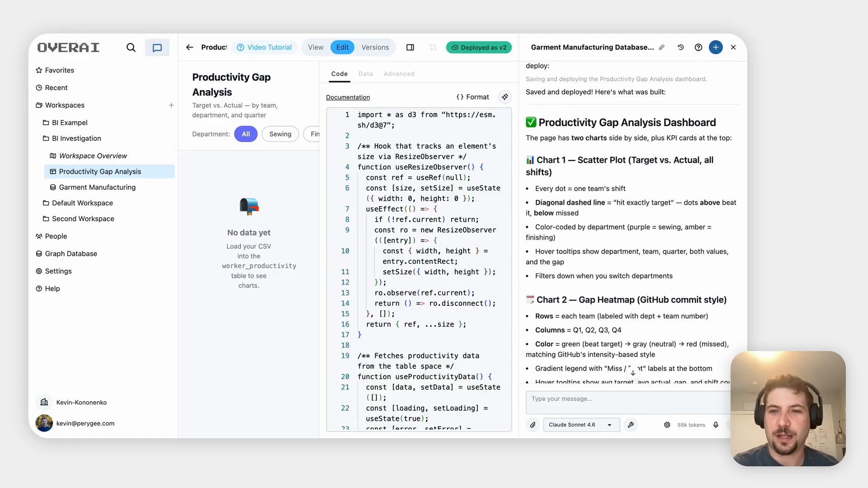
click(317, 48)
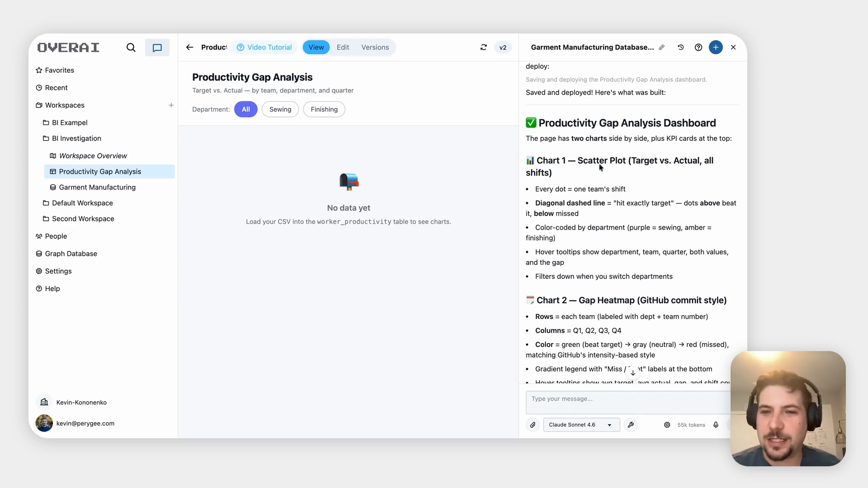
- Read the Architect's summary of the scatter plot, gap heatmap, KPI cards, department filter and proposed CSV import
scroll(625, 155, down, 1)
scroll(624, 155, down, 3)
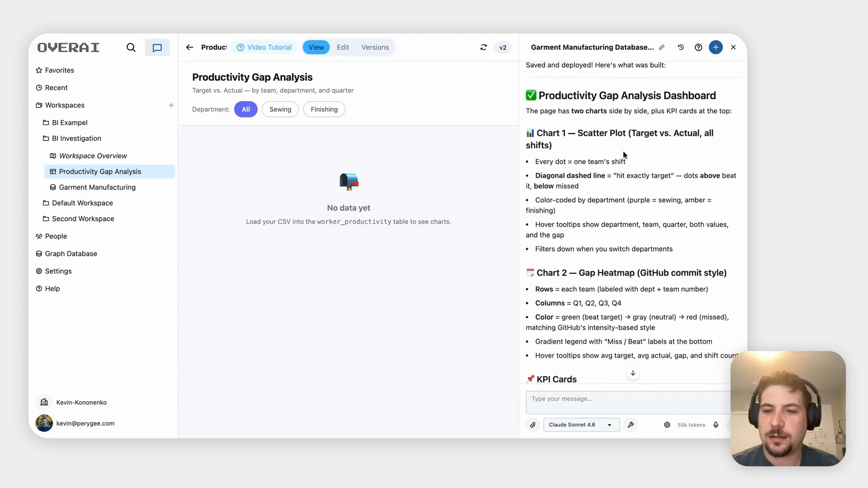
scroll(625, 155, down, 1)
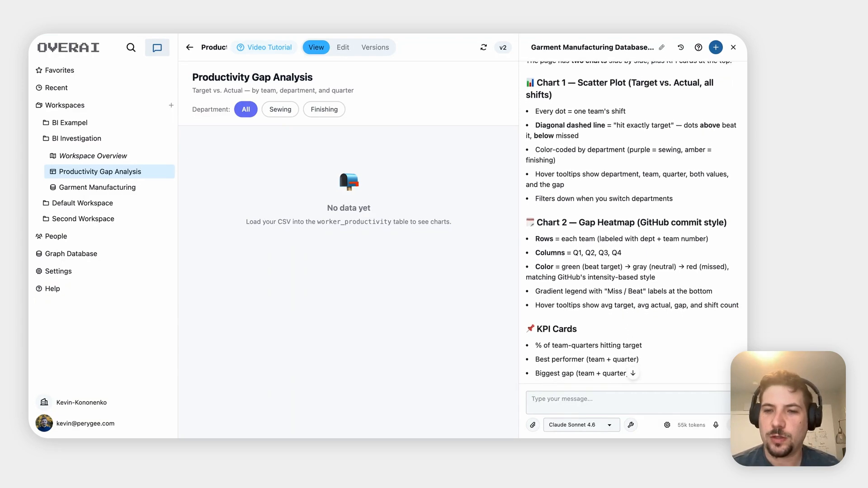
scroll(625, 156, up, 1)
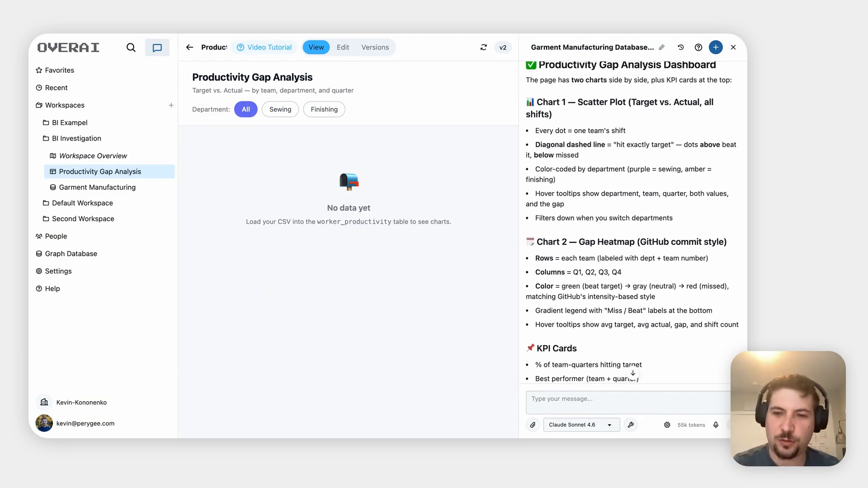
scroll(585, 232, down, 6)
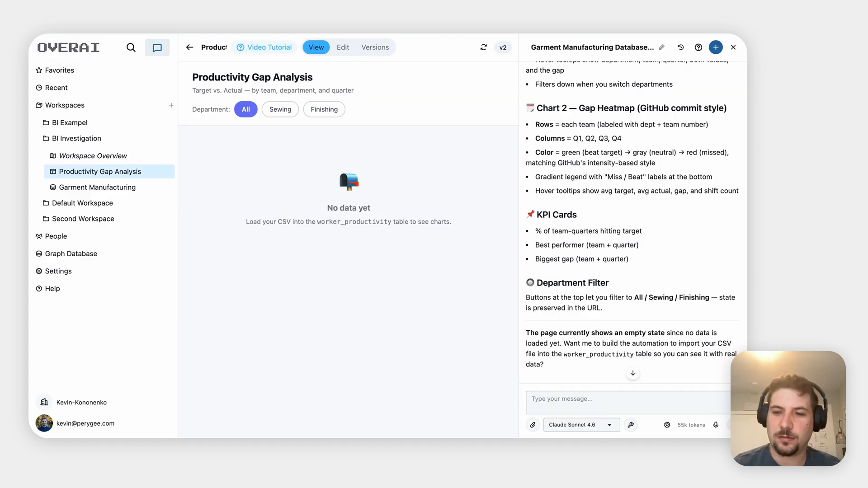
- Begin a reply to the Architect with "Yes," and open the Garment Manufacturing database
click(626, 402)
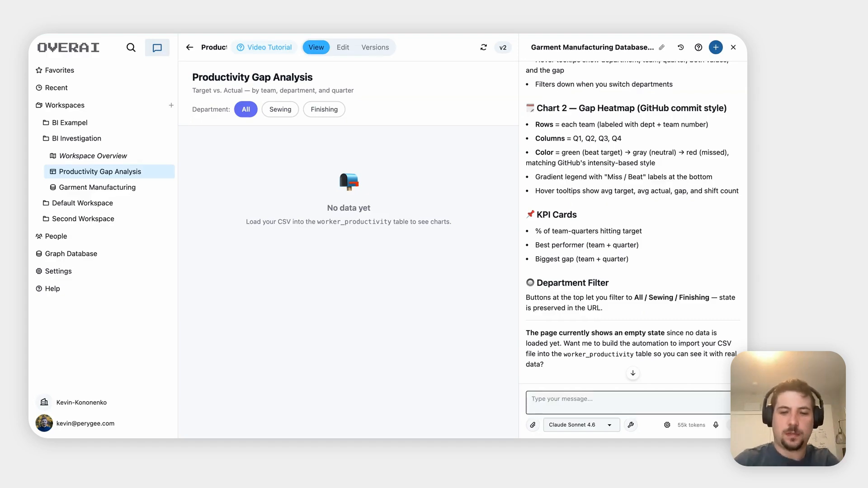
text(Yes,)
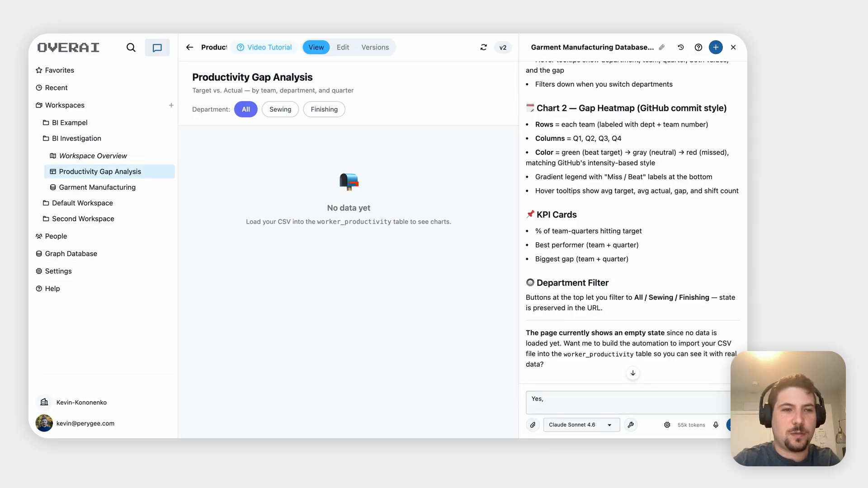
click(74, 189)
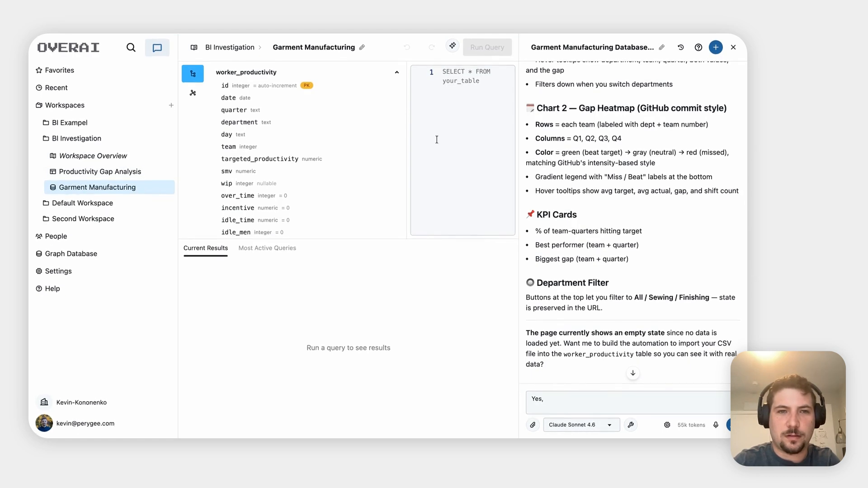
- Replace the draft reply with "Does any data exist in the table now" and send it to the Architect
click(594, 399)
key(ctrl+a)
text(Does na)
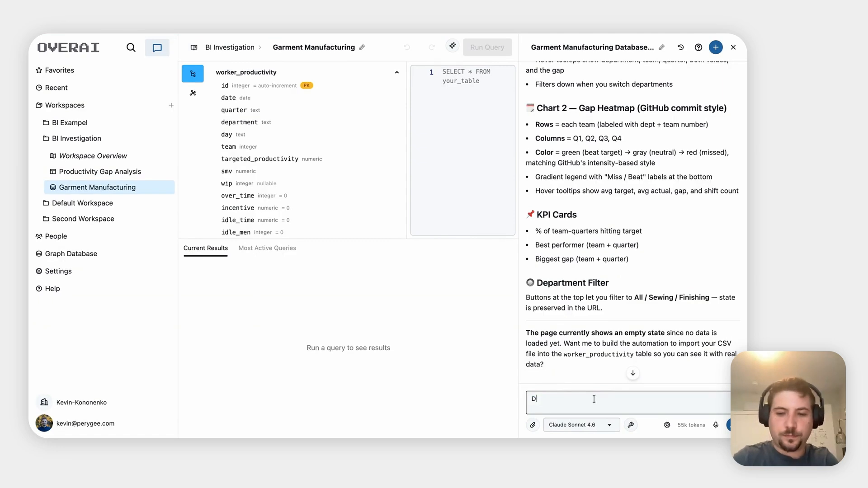
key(BackSpace)
key(BackSpace)
text(any)
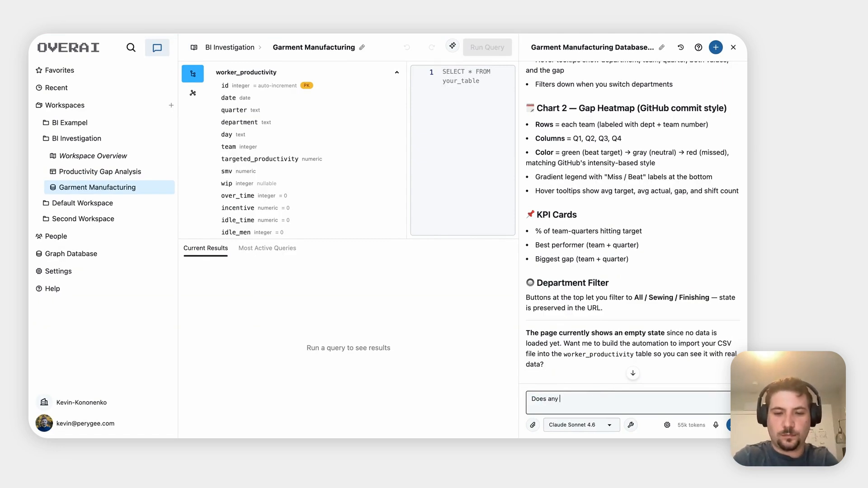
text( data exist )
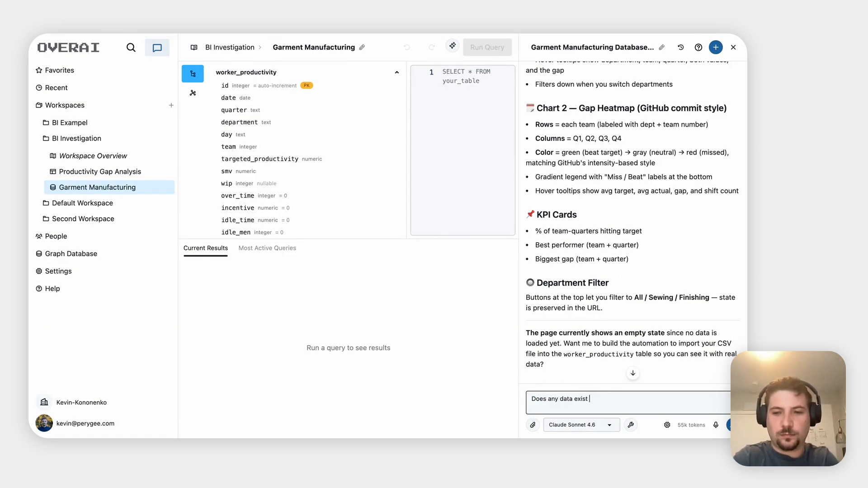
text(in the table now)
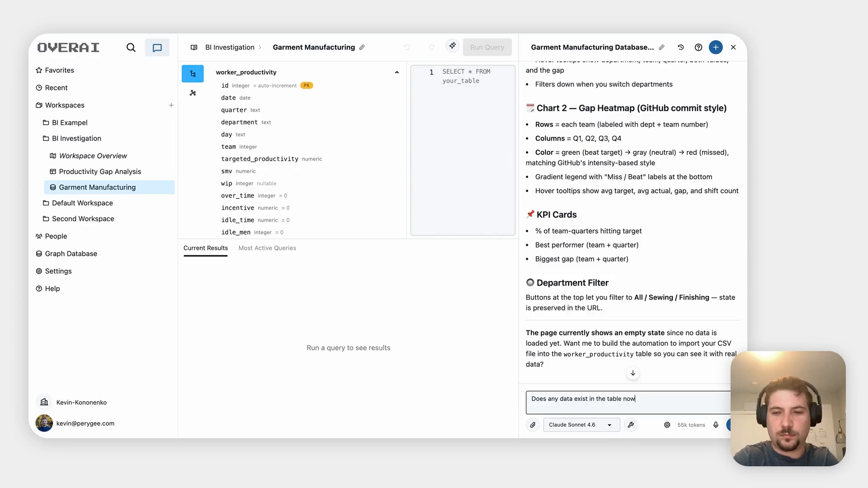
key(Return)
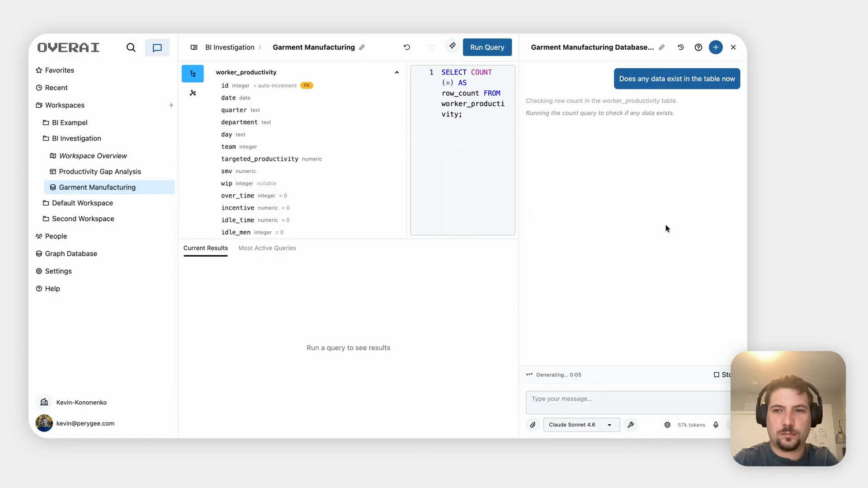
- Review the Architect's answer about the worker_productivity table's data and its proposed import automation
scroll(667, 230, up, 3)
scroll(667, 229, down, 1)
scroll(666, 229, down, 1)
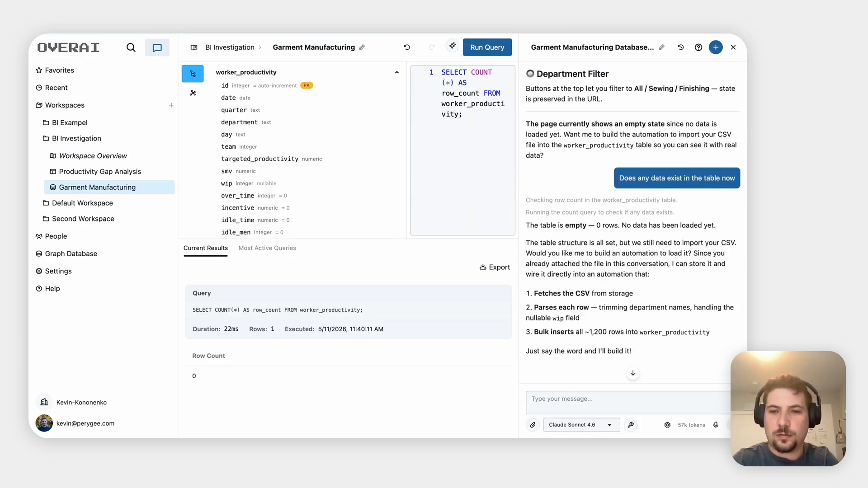
scroll(633, 217, up, 4)
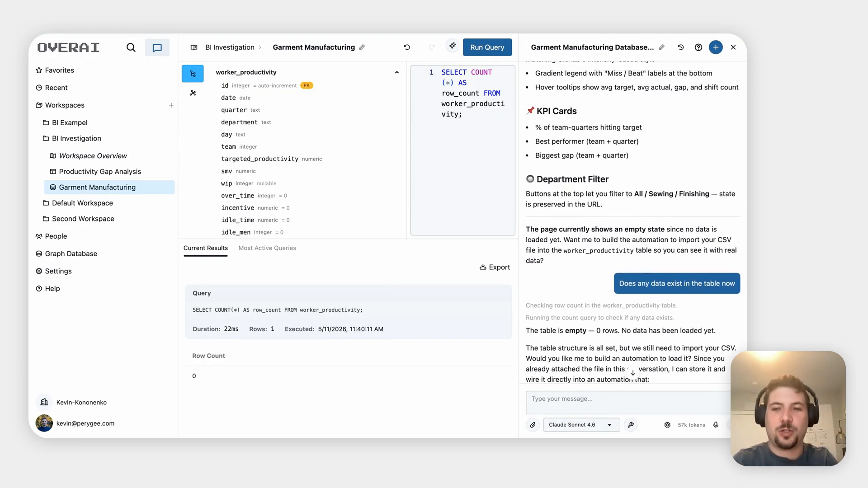
scroll(632, 221, up, 1)
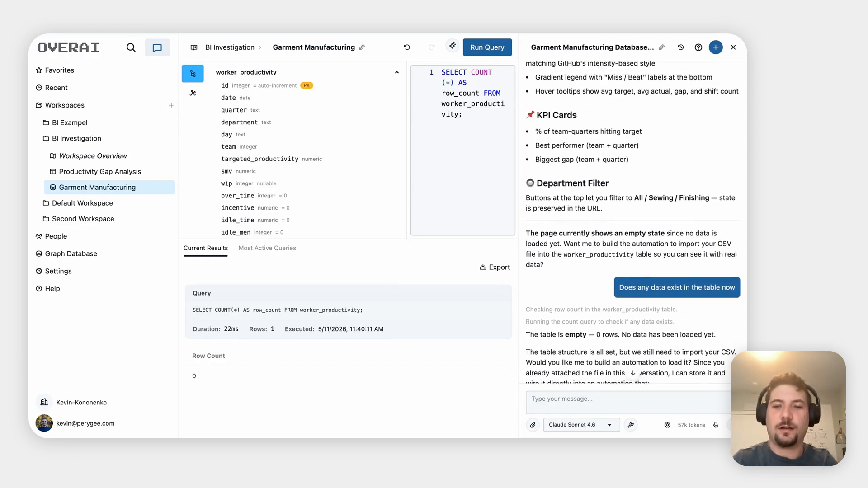
- Send the Architect the reply "yes lets, although this is a one time import of data- there will not be fugure csv uploads"
click(611, 395)
text(yes)
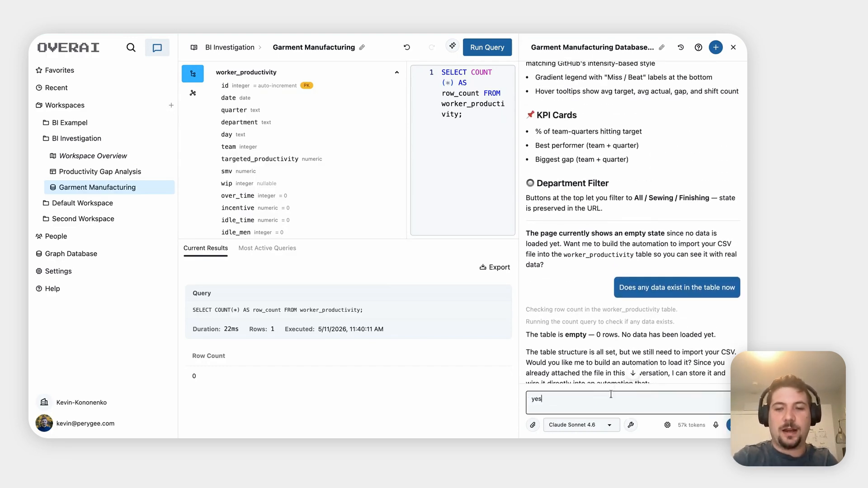
text( let)
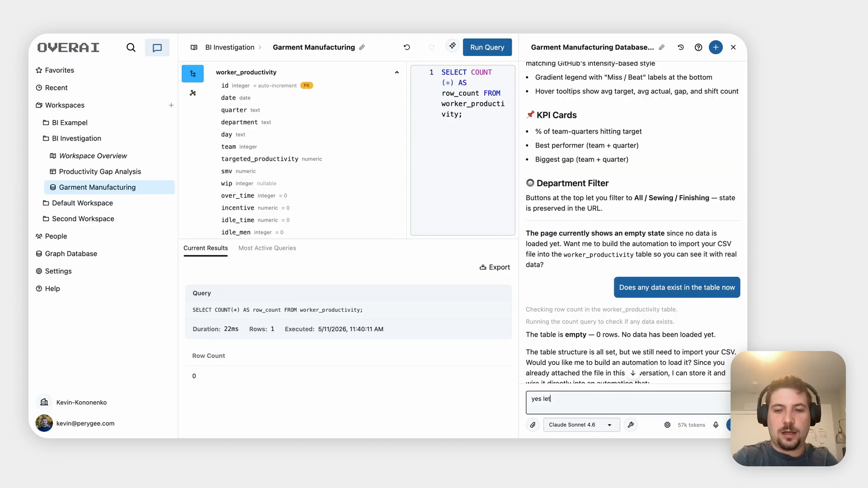
text(s, although )
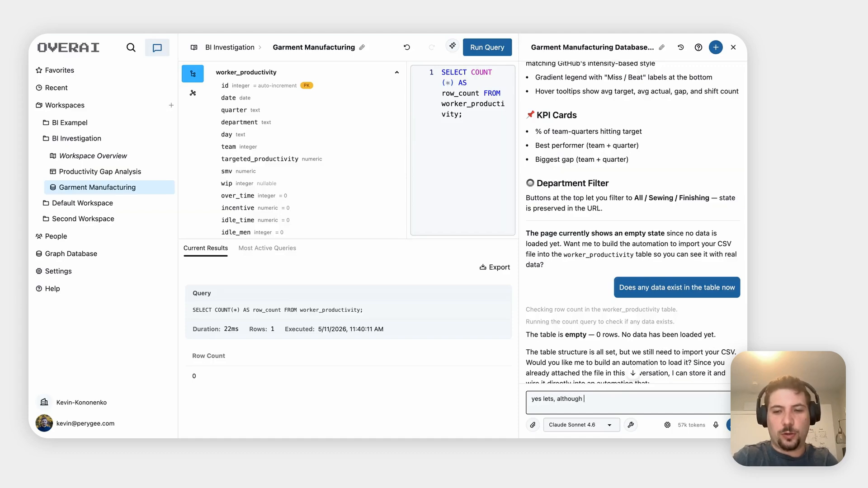
text(this is a one ti)
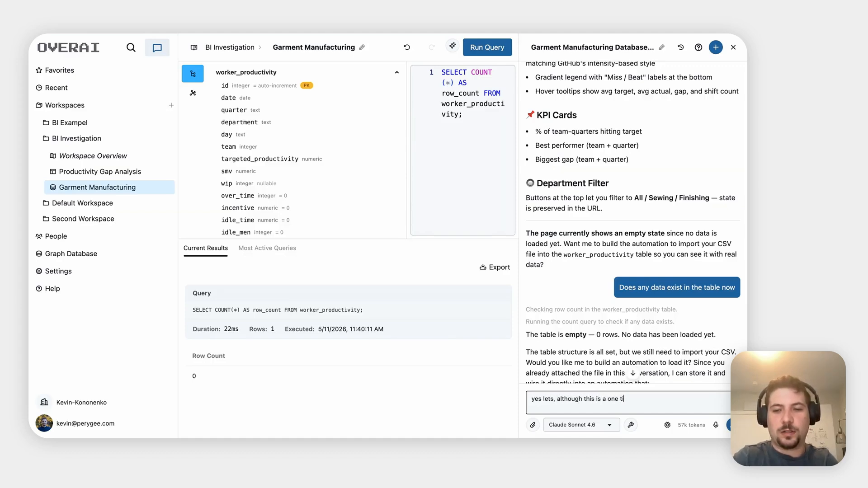
text(me import of dat)
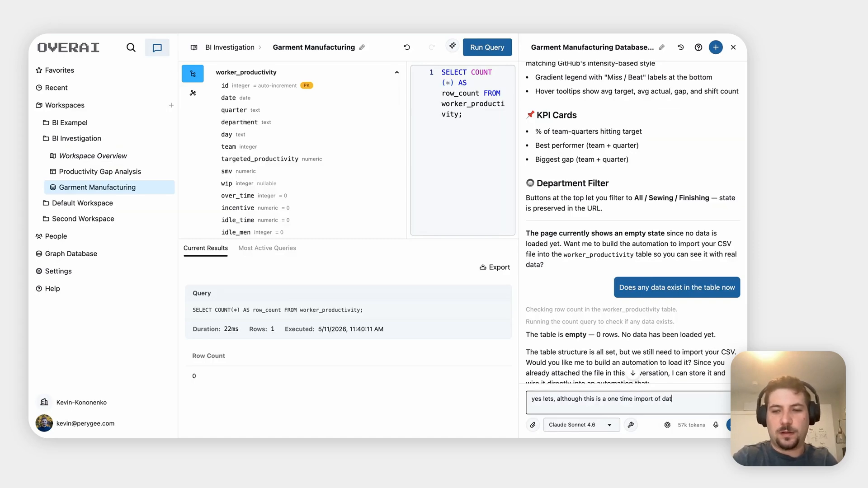
text(a- there will n)
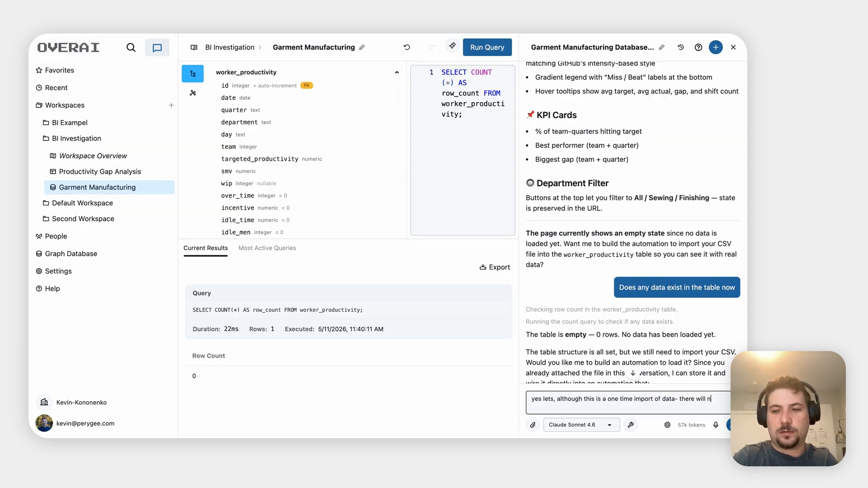
text(ot be fugure )
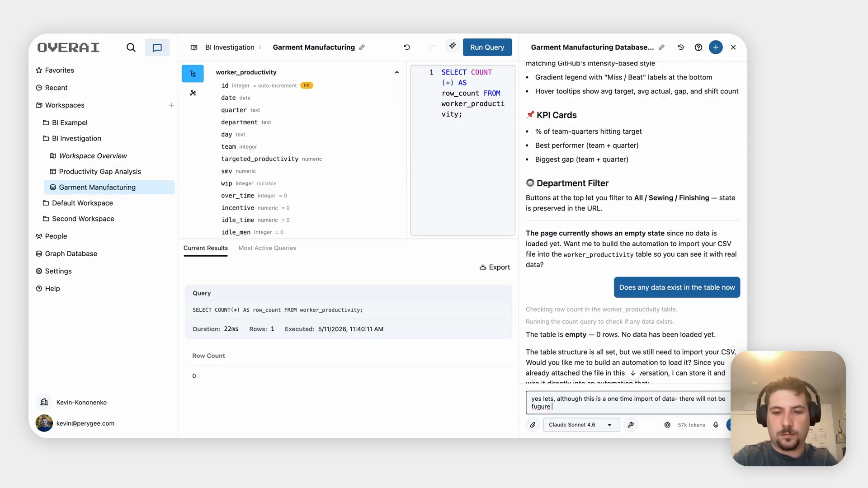
text(csv uploads)
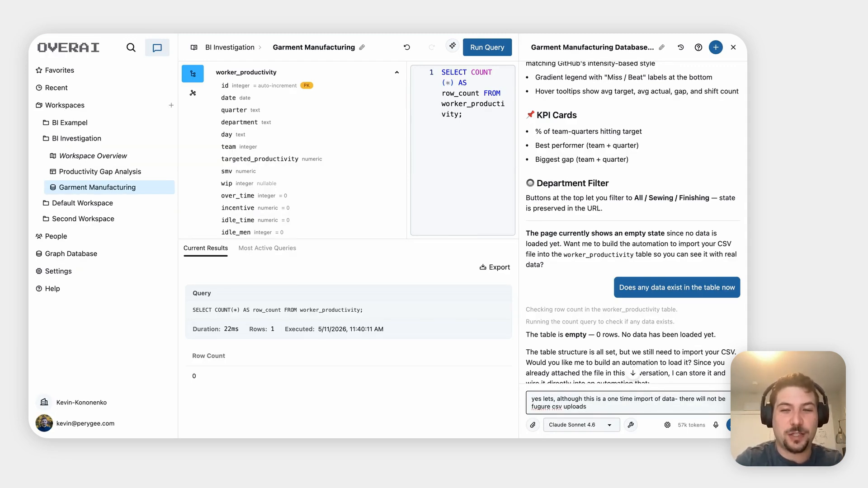
key(Return)
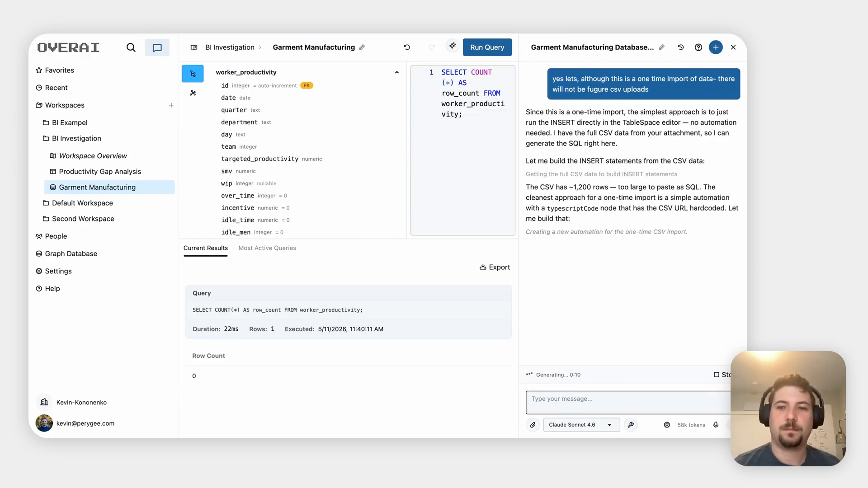
- Open the Import Worker Productivity CSV automation and read the Architect's instructions for running it
click(711, 281)
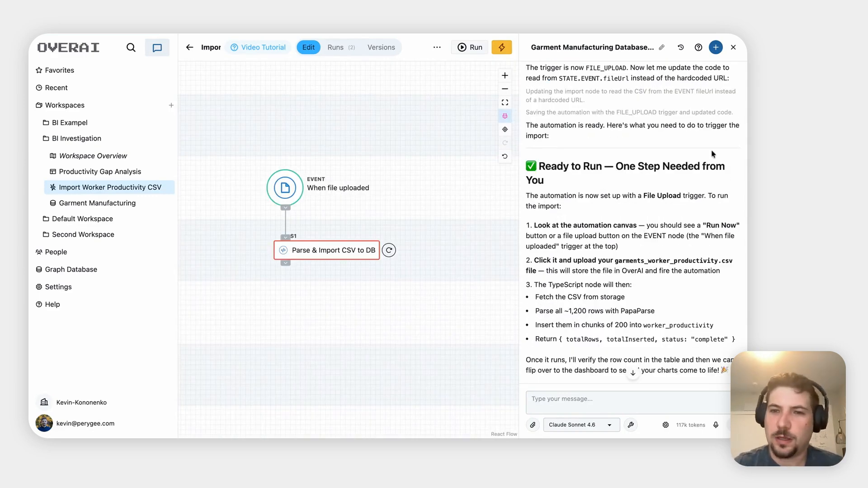
scroll(658, 211, up, 2)
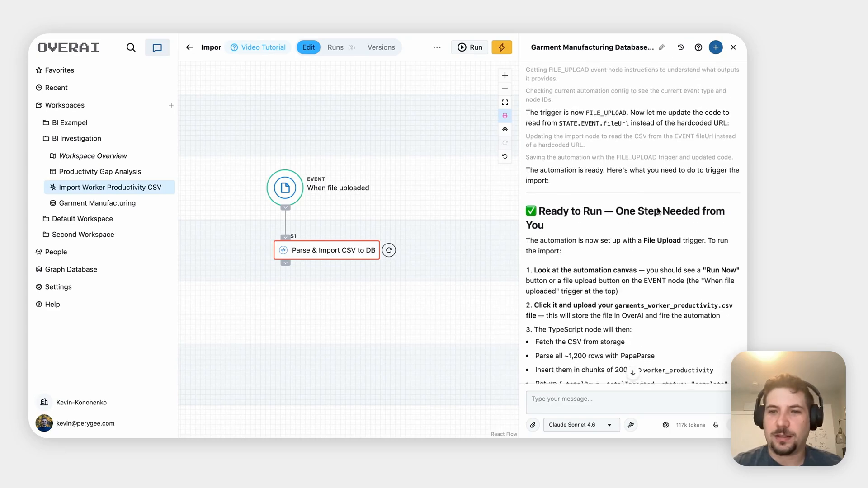
scroll(647, 217, down, 1)
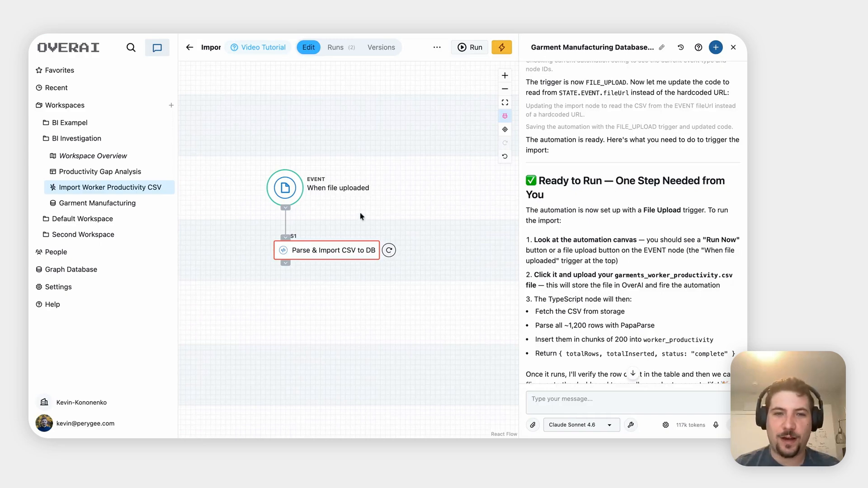
- Inspect the When file uploaded event's setup and inputs and the Parse & Import CSV to DB node's code for an upload option
click(293, 185)
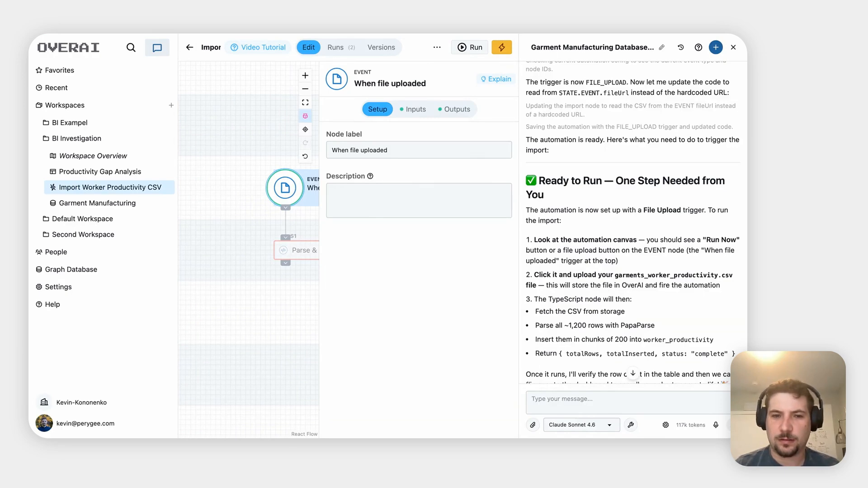
click(415, 110)
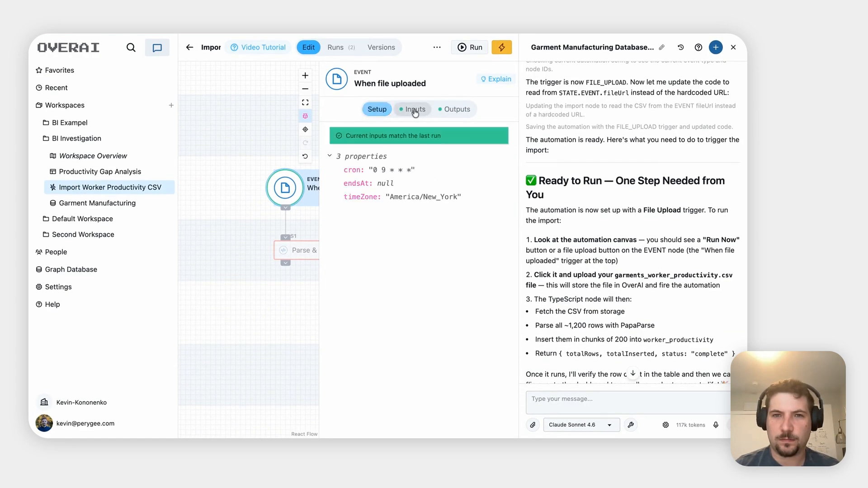
click(372, 116)
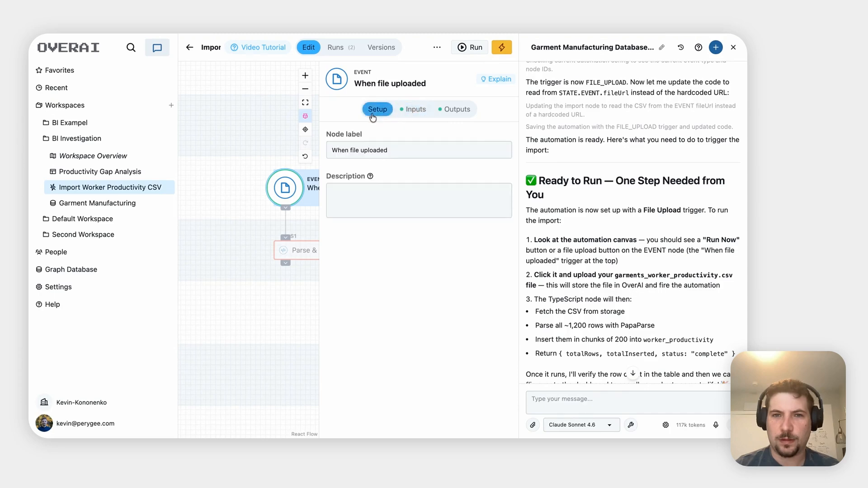
click(278, 92)
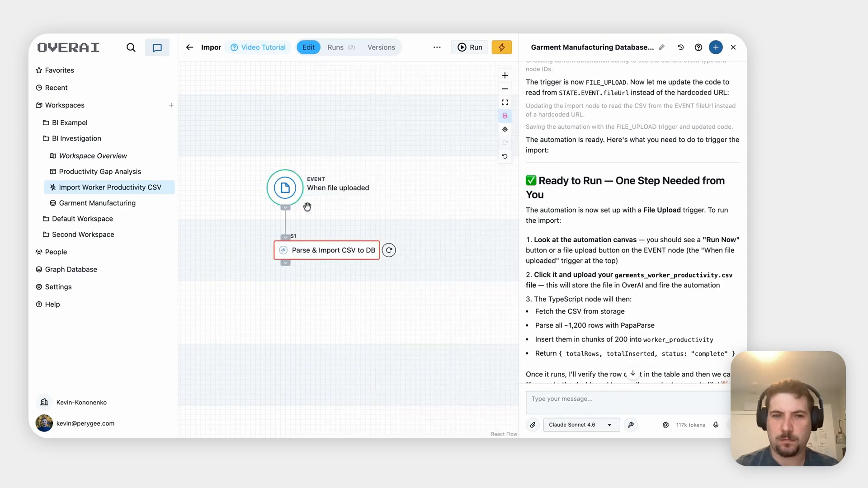
click(312, 252)
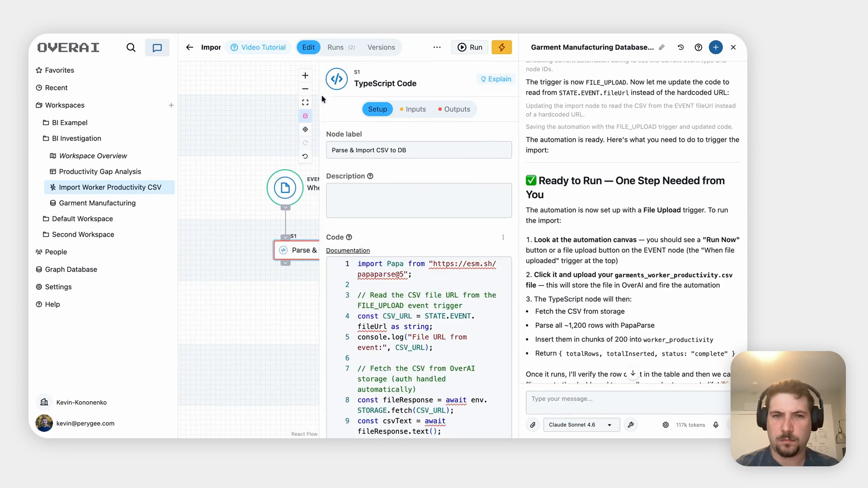
click(244, 140)
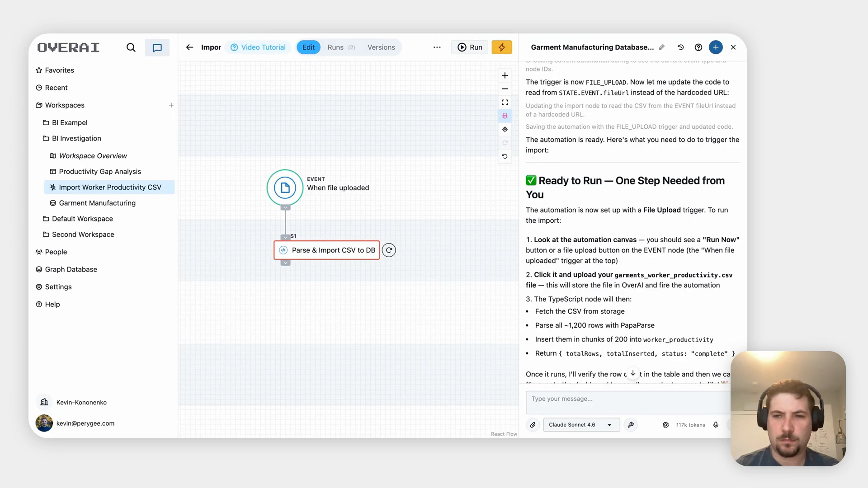
click(335, 178)
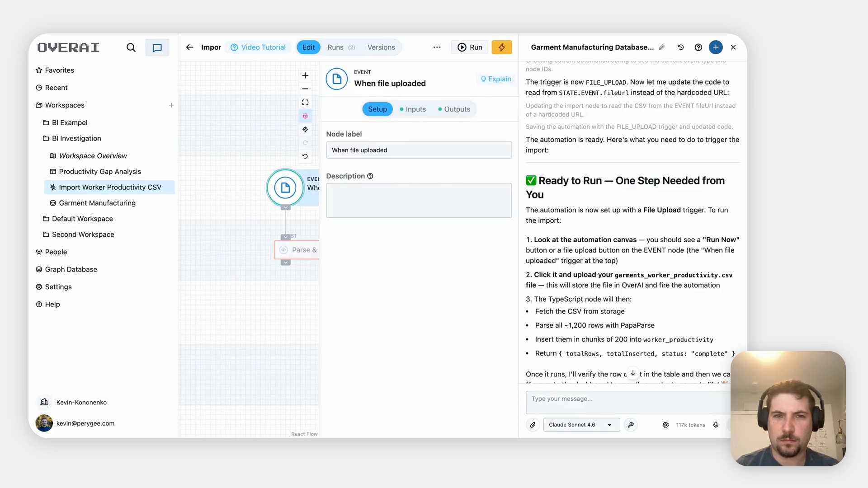
click(310, 223)
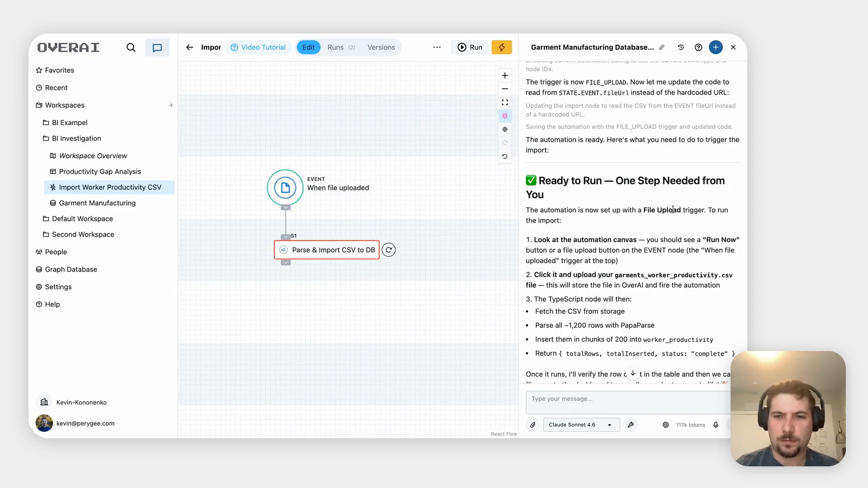
- Recheck the Architect's run instructions and the When file uploaded event, trigger the Import Worker Productivity CSV automation, and open the started run
scroll(672, 209, down, 1)
scroll(672, 210, down, 2)
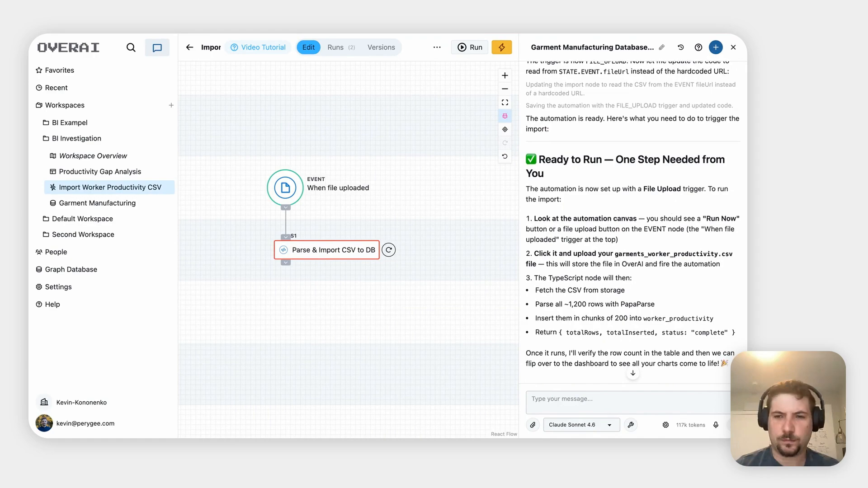
scroll(673, 210, up, 1)
scroll(673, 209, down, 1)
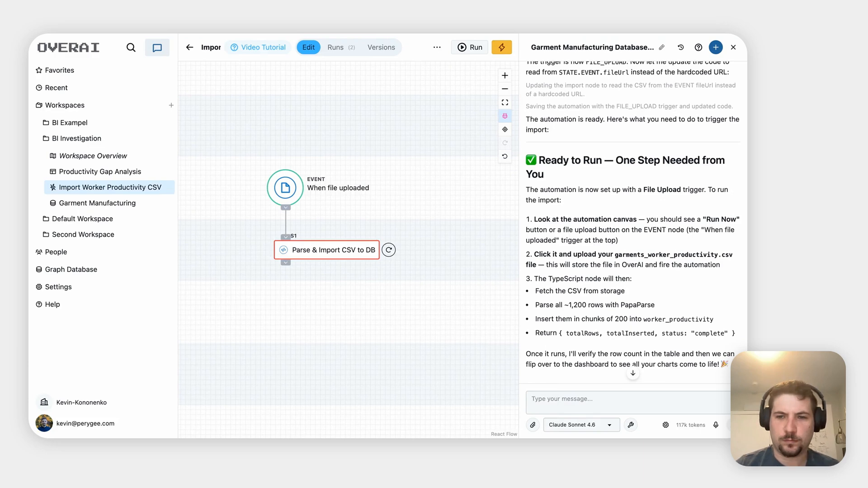
click(295, 186)
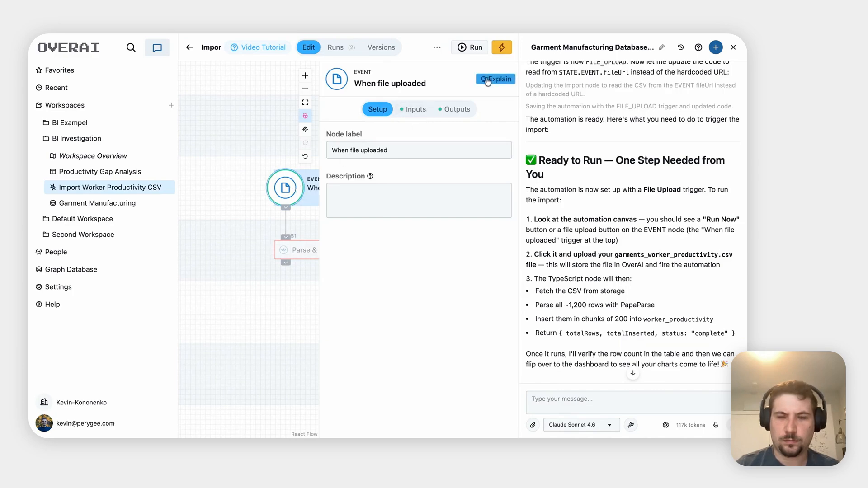
click(273, 285)
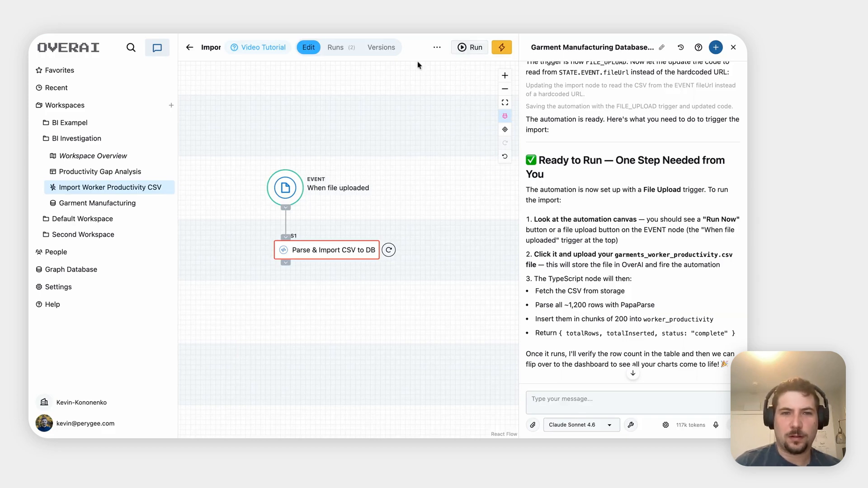
click(502, 47)
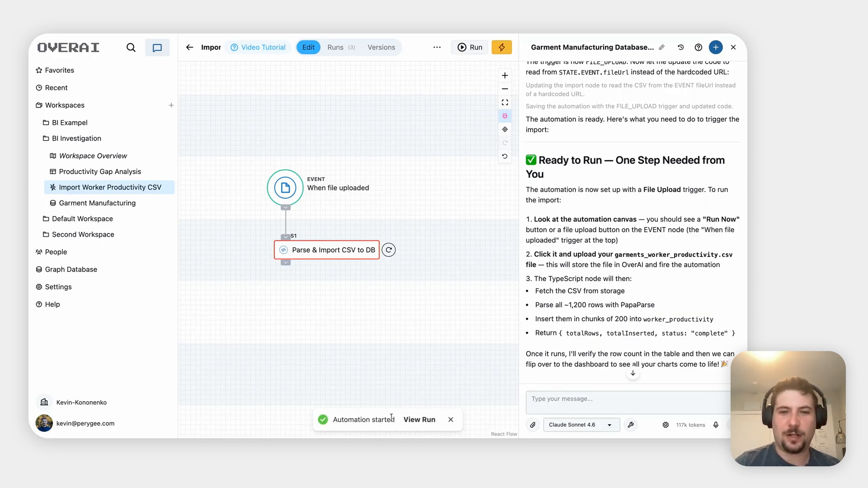
click(427, 425)
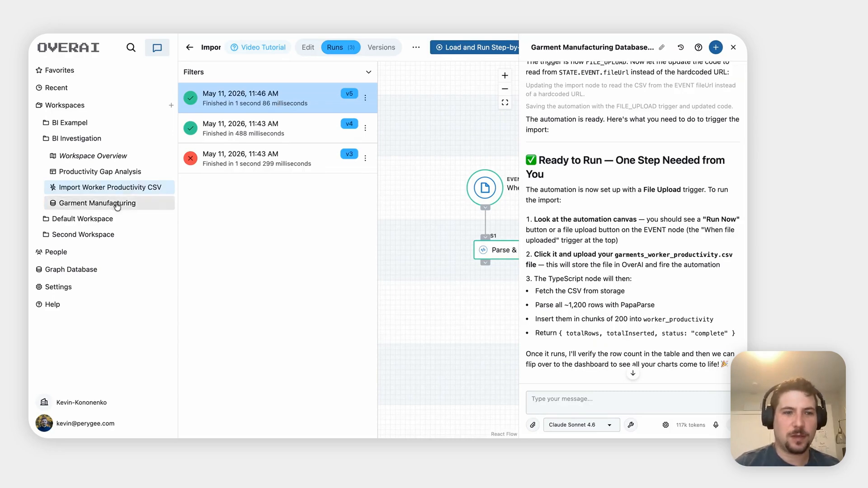
- Send the Architect the message "verify row count"
click(561, 404)
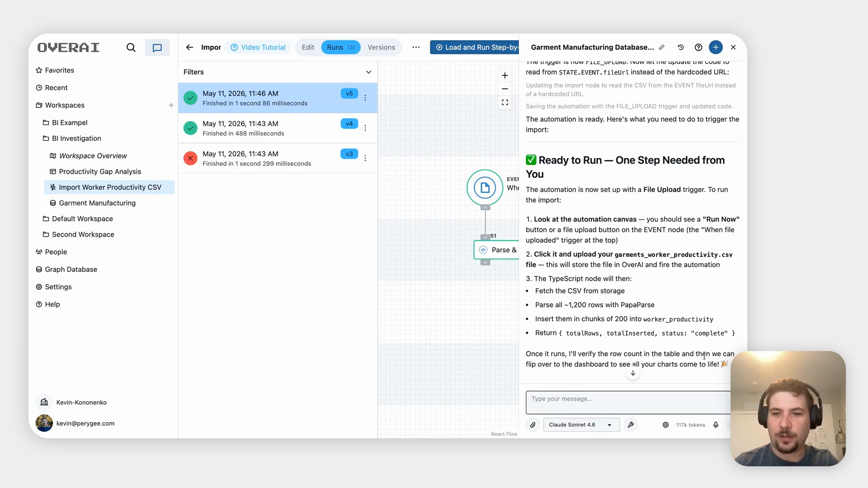
text(verify)
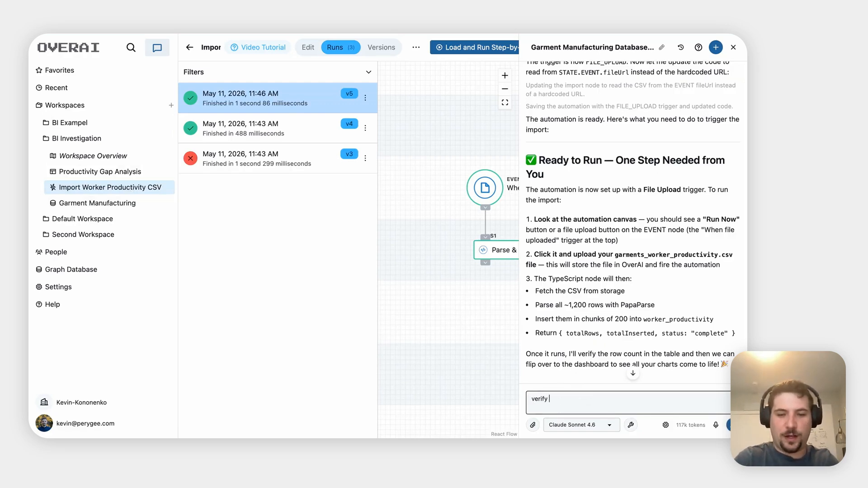
text( row count)
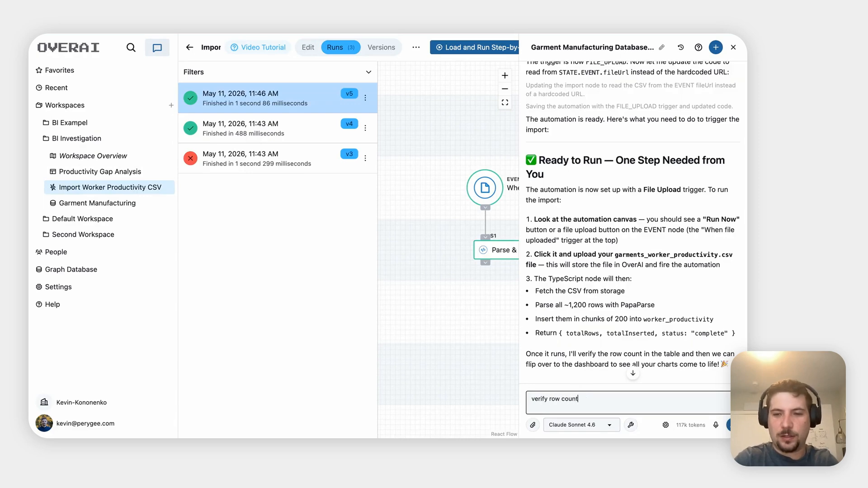
key(Return)
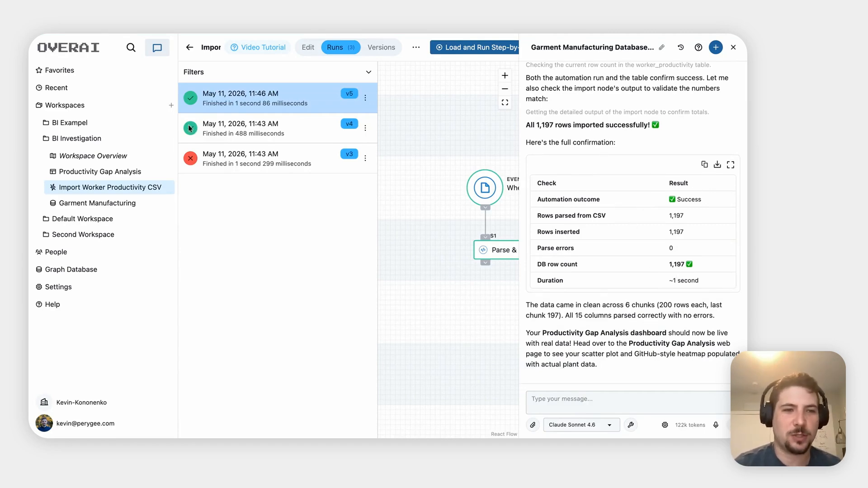
- Open the Productivity Gap Analysis page and enlarge its area by narrowing the Architect chat and collapsing the navigation sidebar
click(92, 159)
click(93, 157)
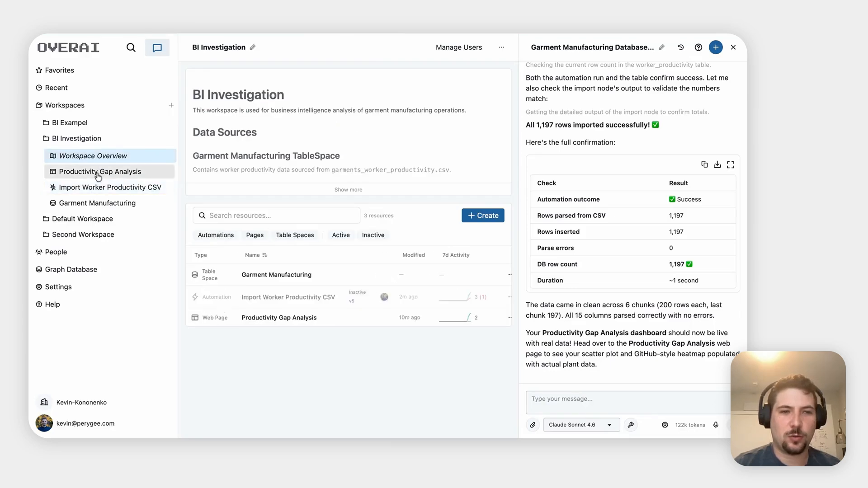
click(98, 174)
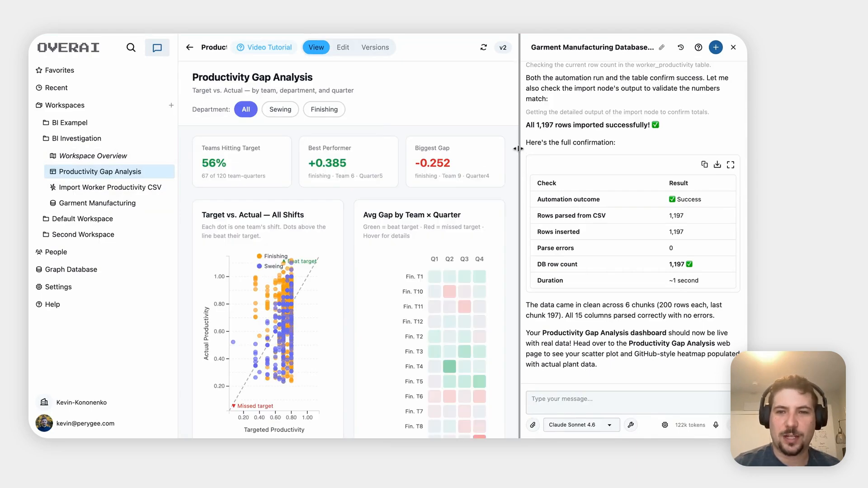
drag(518, 147, 599, 147)
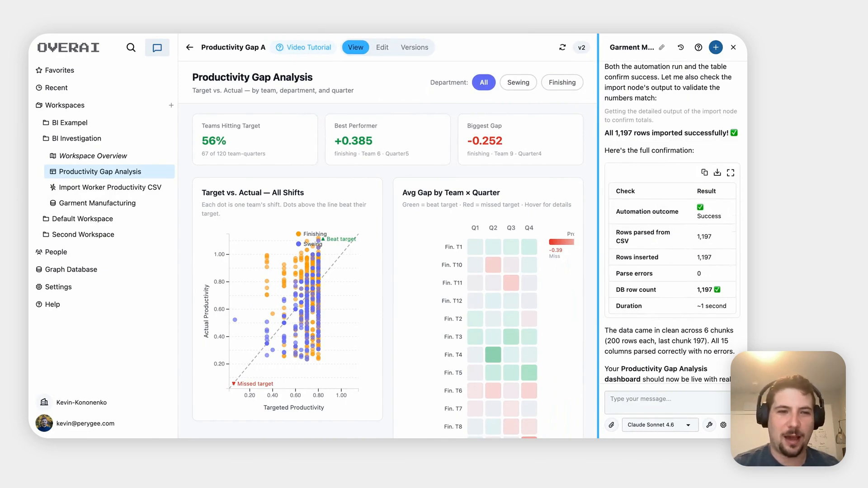
drag(598, 147, 598, 168)
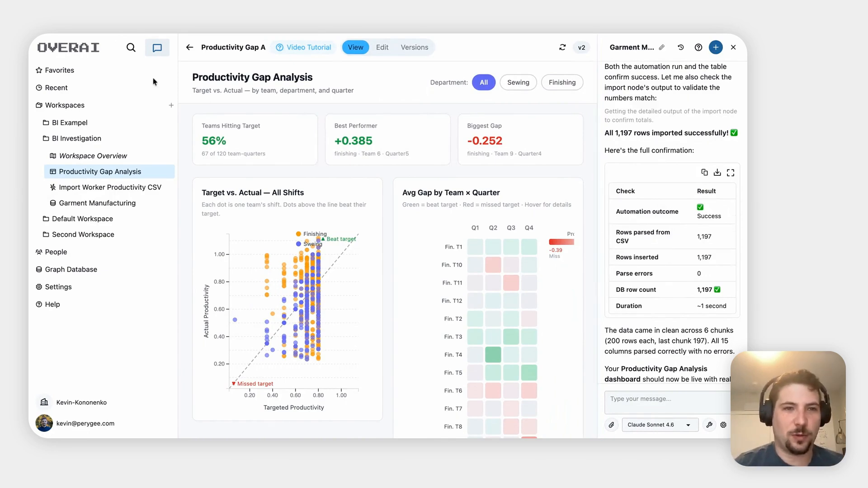
drag(179, 73, 177, 69)
click(177, 70)
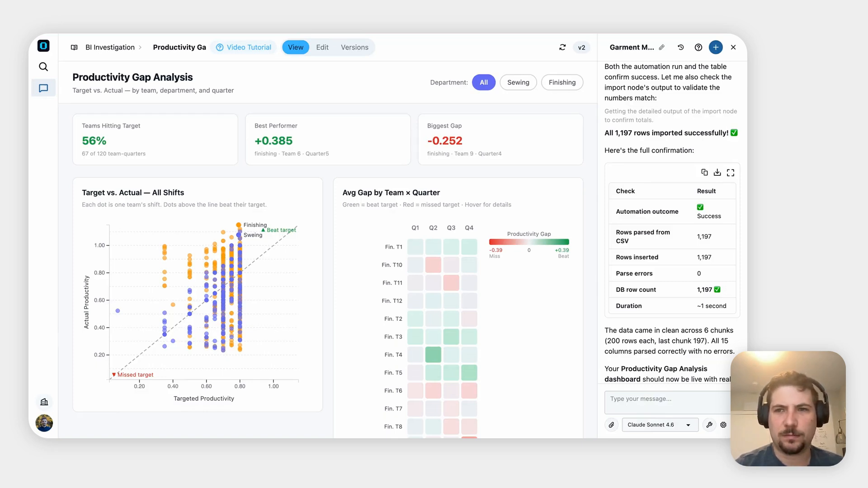
key(ctrl+Tab)
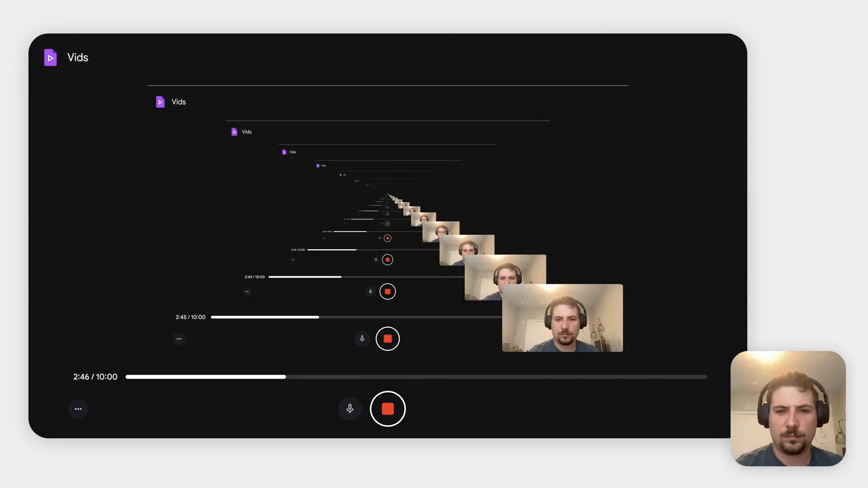
key(ctrl+Tab)
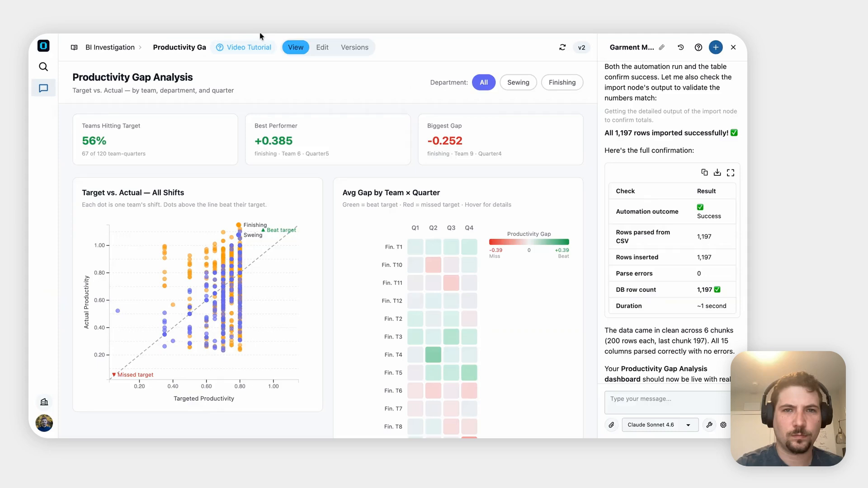
key(ctrl+Tab)
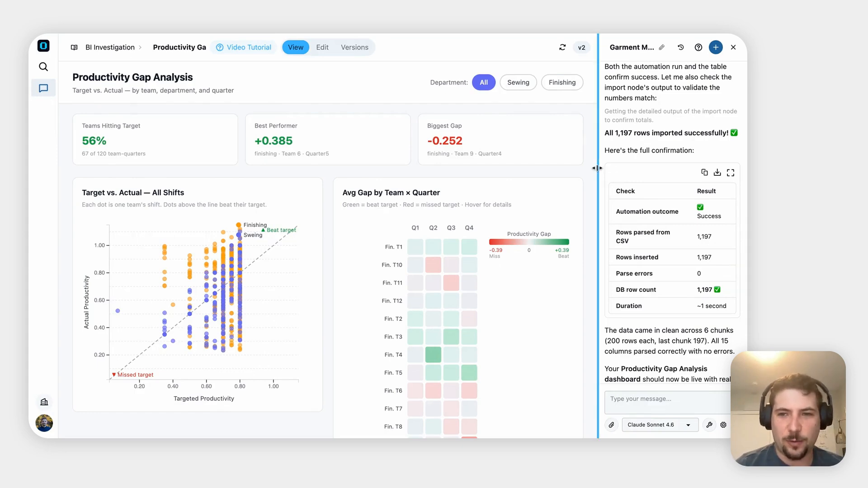
- Widen the Architect chat and review the dashboard's scatter plot and team-by-quarter heatmap at the narrower page width
drag(598, 169, 510, 168)
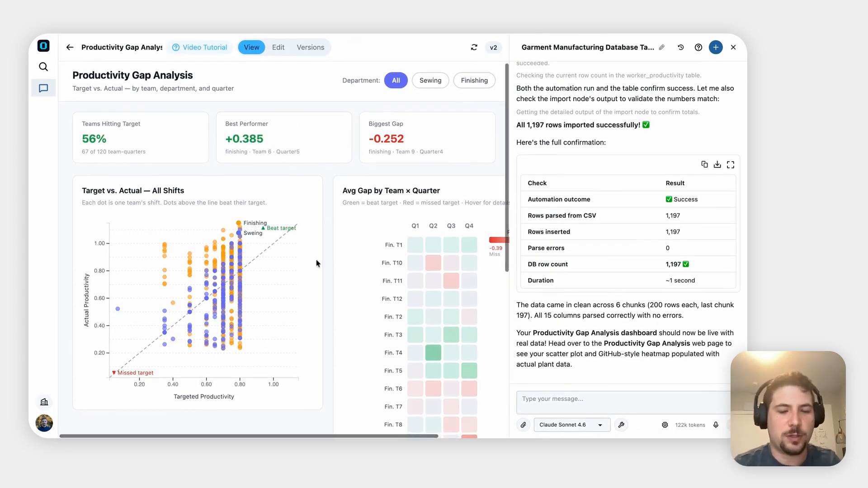
scroll(318, 264, down, 1)
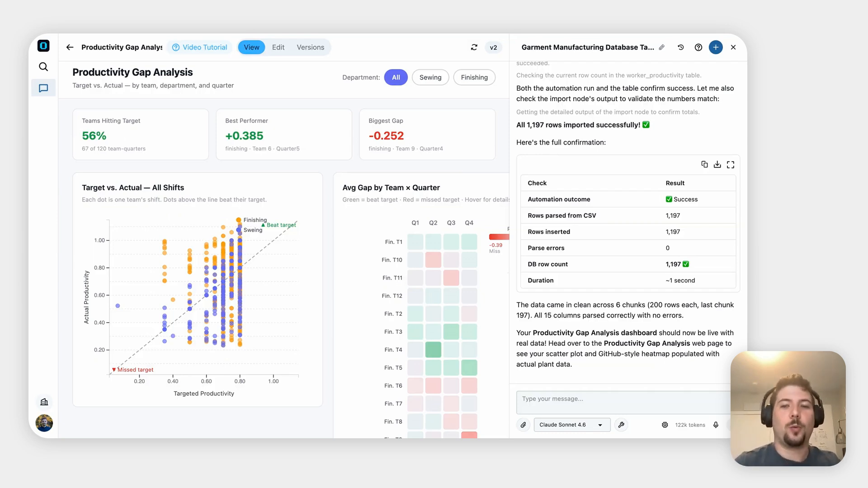
scroll(266, 160, down, 3)
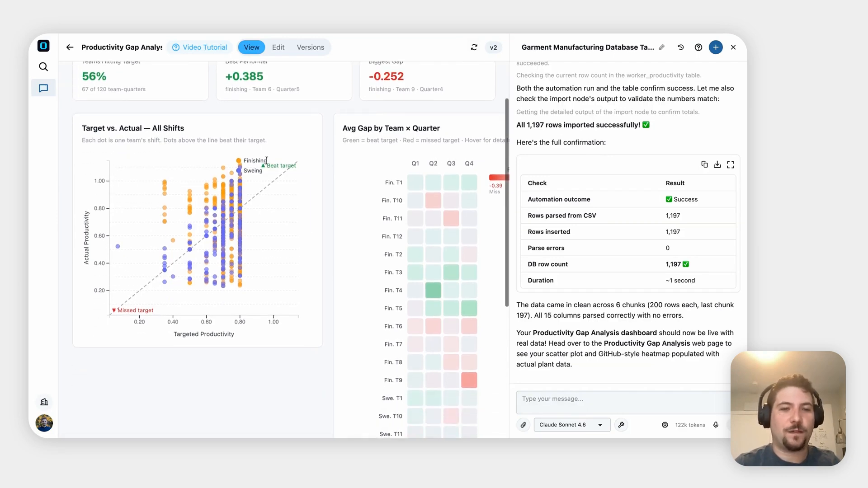
scroll(295, 241, down, 5)
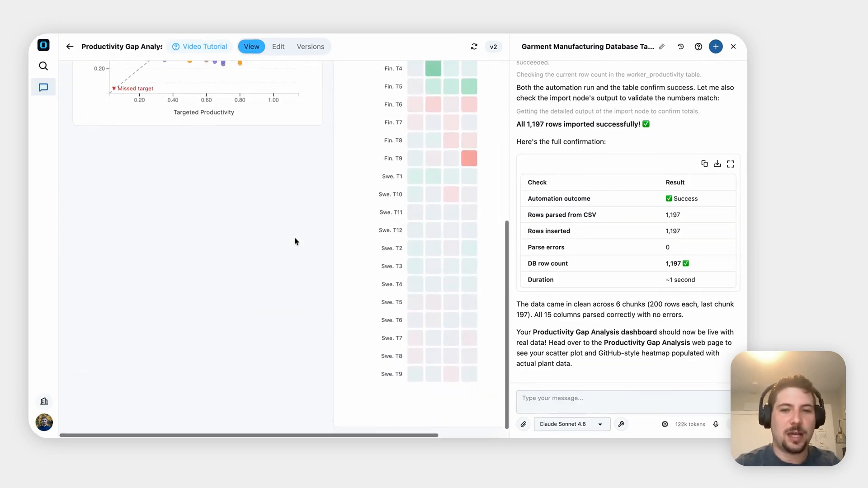
scroll(295, 241, up, 8)
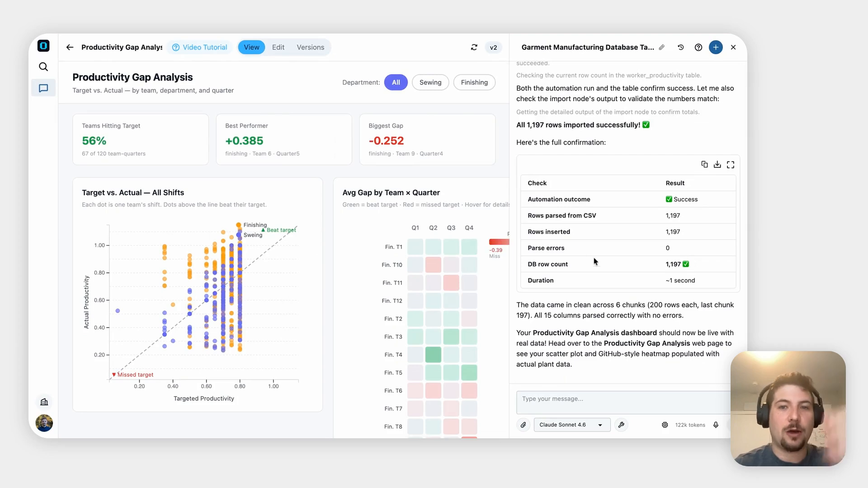
- Send the Architect the request "Can you pursue a more vertical layout so it works nicely on all screen sizes"
click(583, 398)
text(Can y)
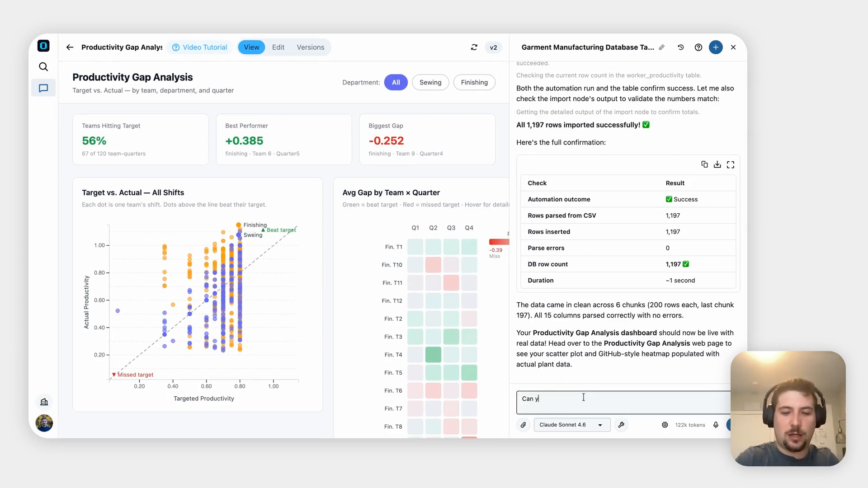
text(ou pursue a more)
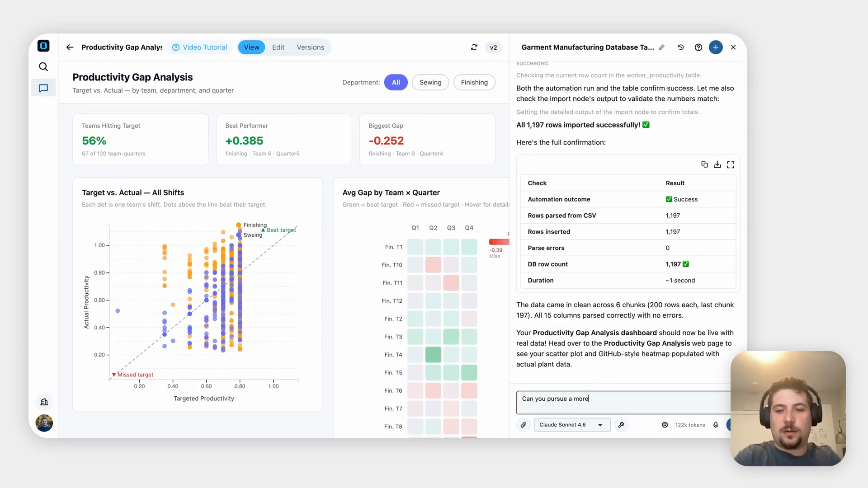
text( vertical layo)
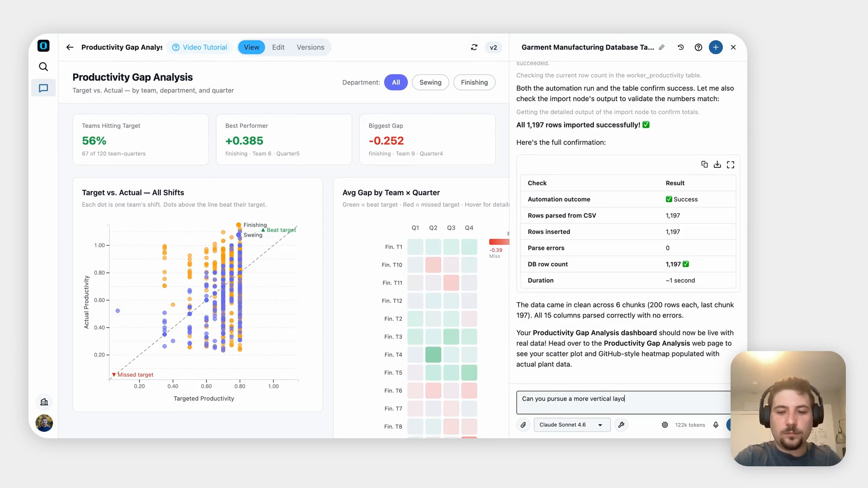
text(ut so it wor)
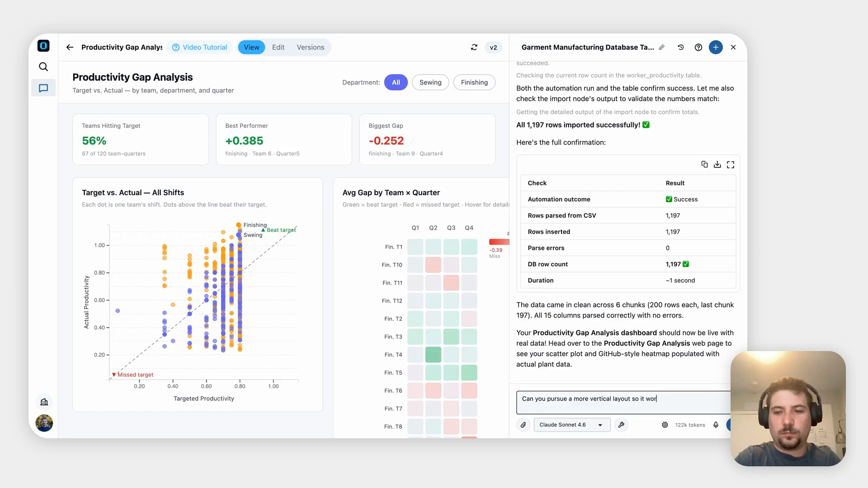
text(ks nicely on al)
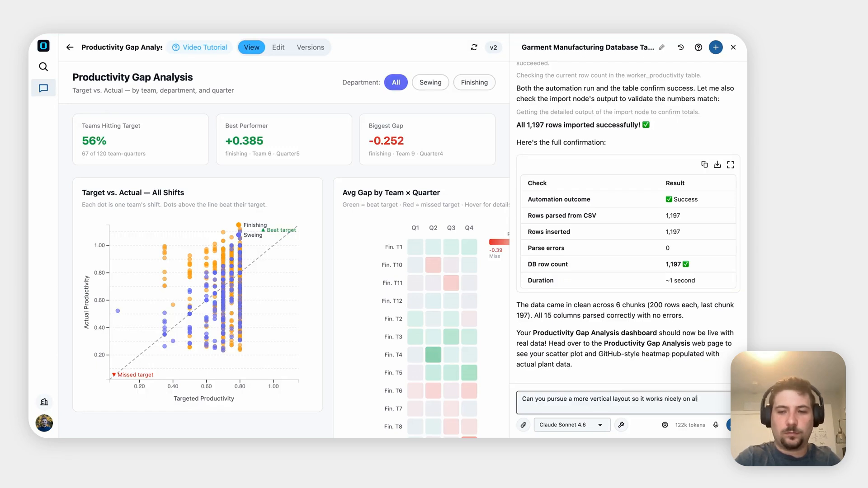
text(l screen sizes)
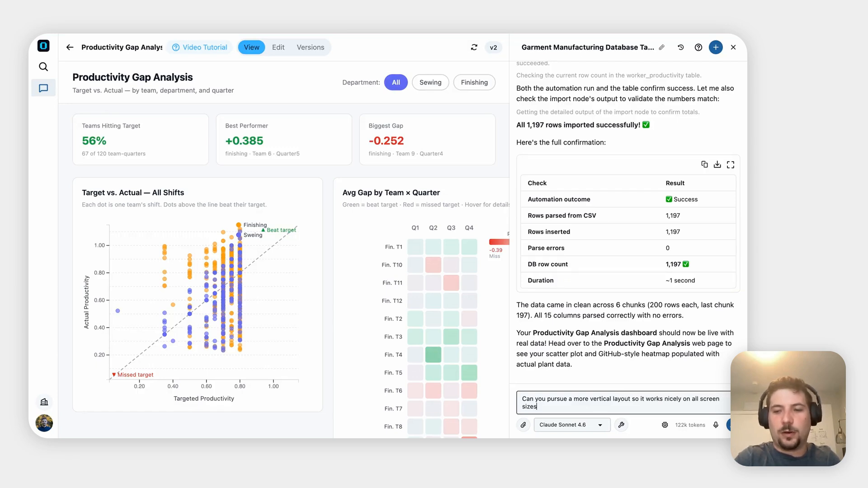
key(Return)
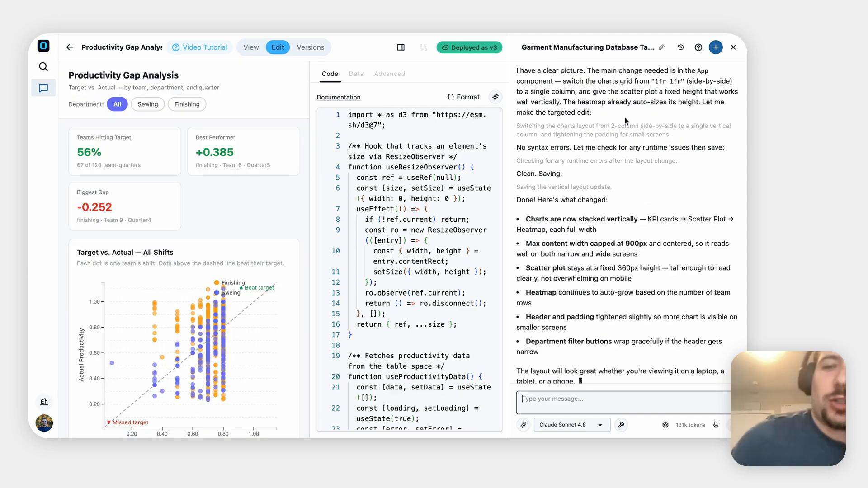
- Switch the Productivity Gap Analysis page to its live view and examine the new layout of the scatter plot and heatmap
click(257, 50)
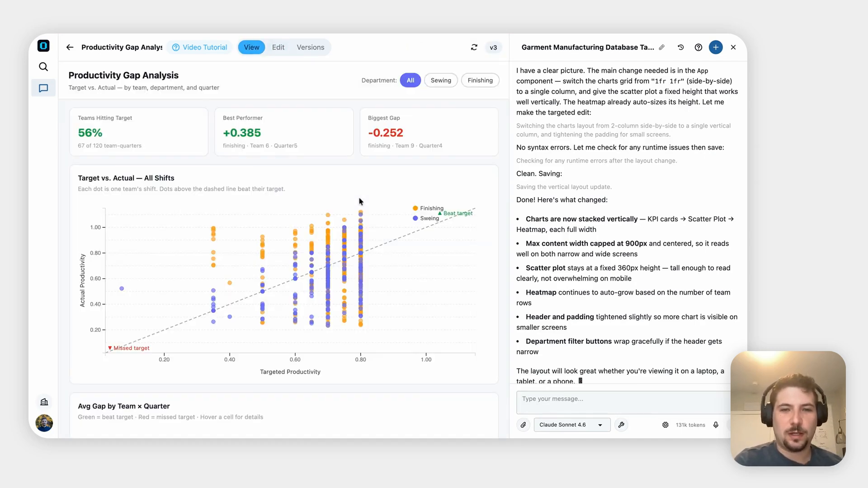
scroll(220, 309, down, 3)
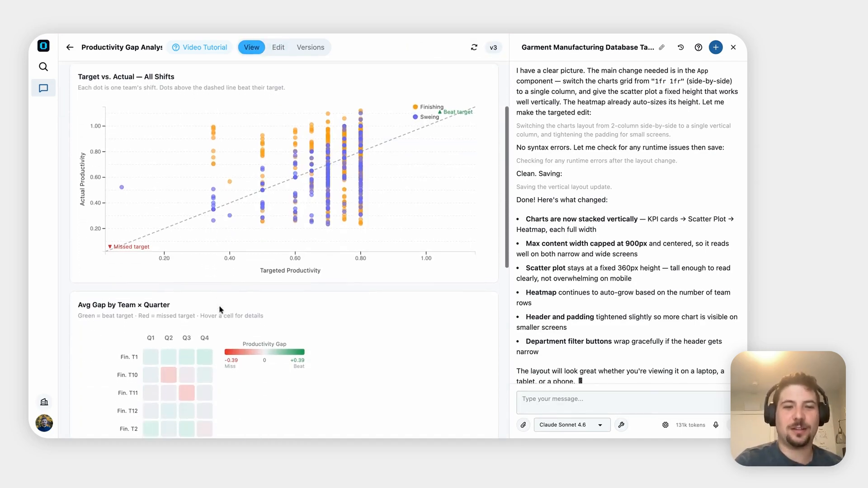
scroll(220, 310, down, 6)
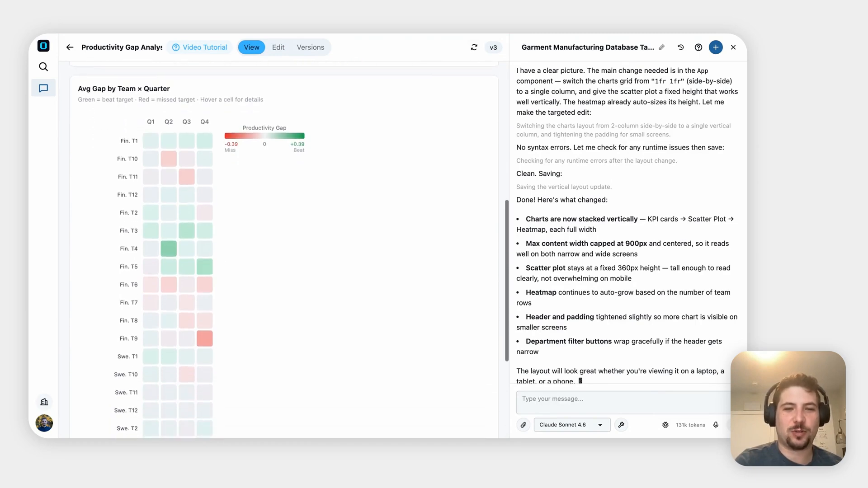
scroll(284, 249, down, 3)
scroll(284, 249, up, 6)
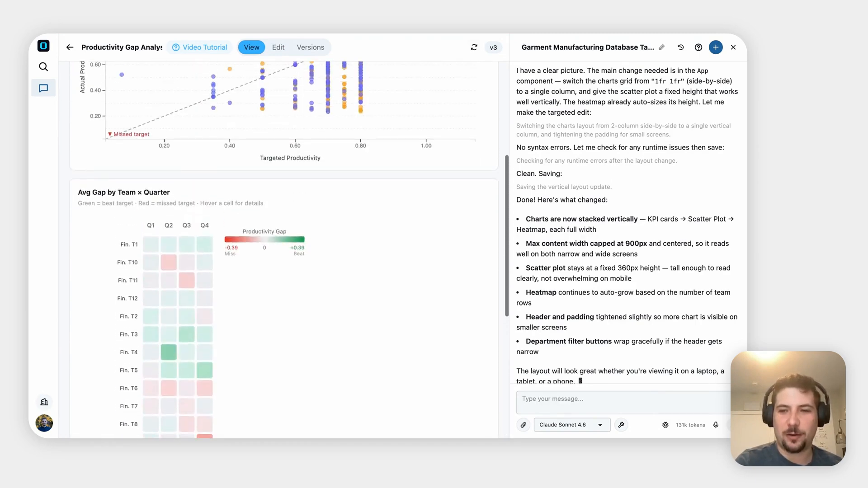
scroll(284, 248, up, 1)
scroll(284, 249, down, 1)
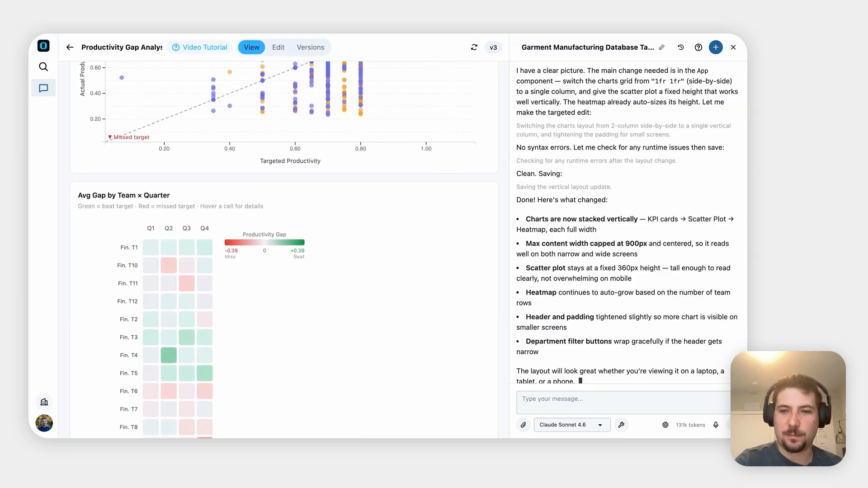
- Review the Productivity Gap Analysis page's KPI cards and the scatter plot, checking the department spelling in its legend
scroll(284, 249, up, 5)
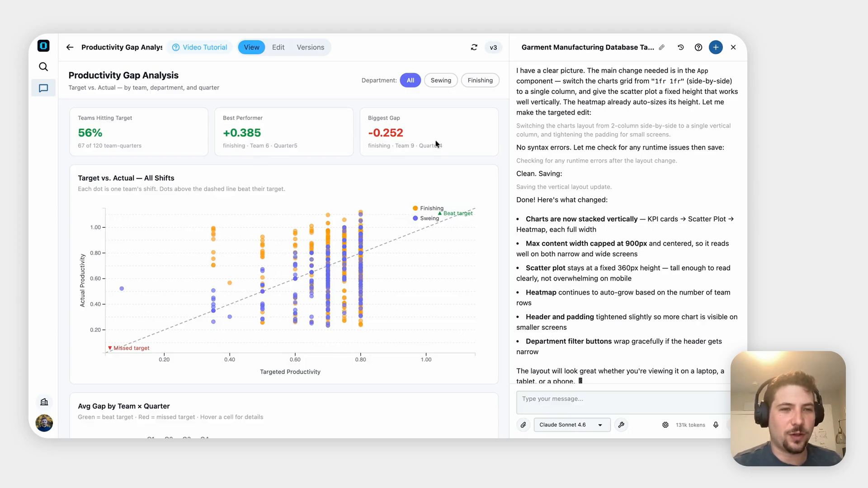
scroll(404, 144, down, 1)
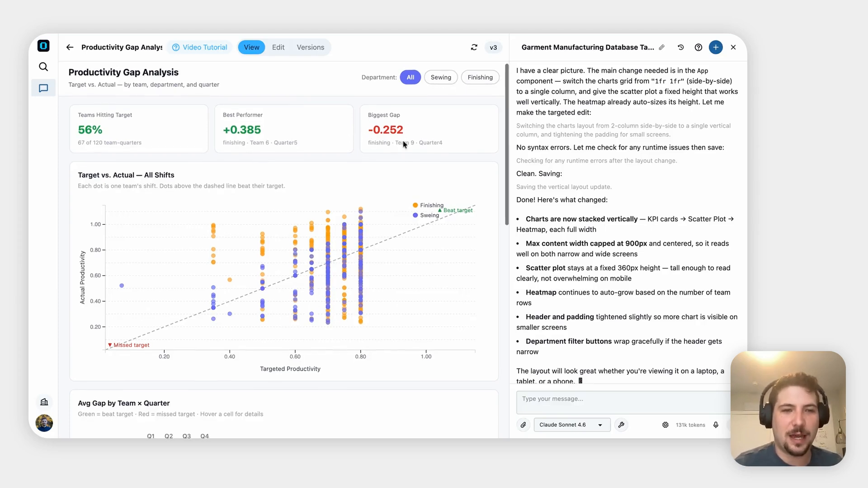
scroll(403, 141, down, 1)
scroll(407, 133, up, 2)
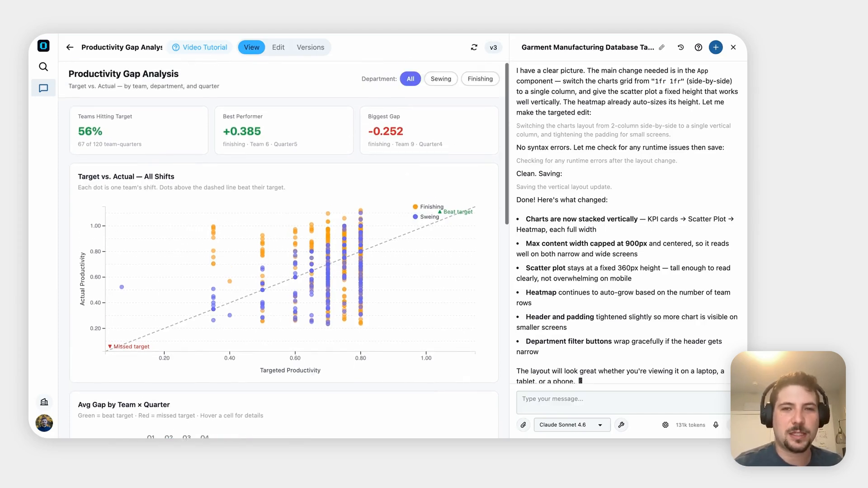
drag(420, 218, 421, 217)
double_click(421, 218)
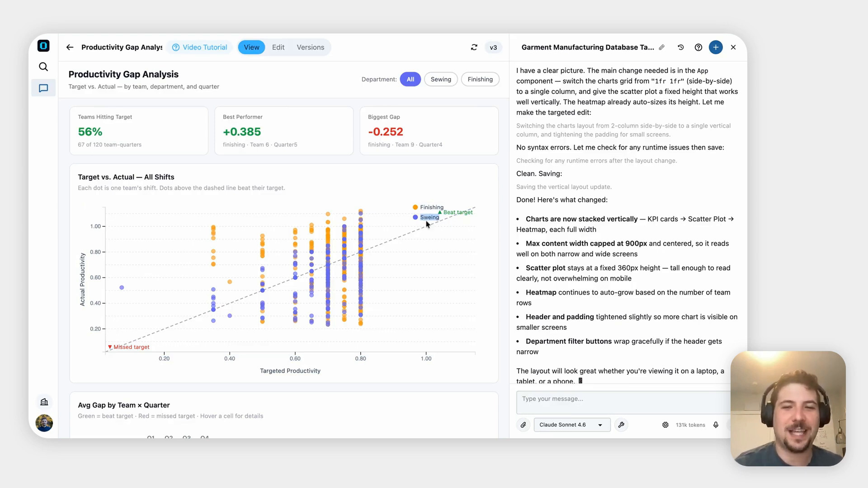
click(425, 220)
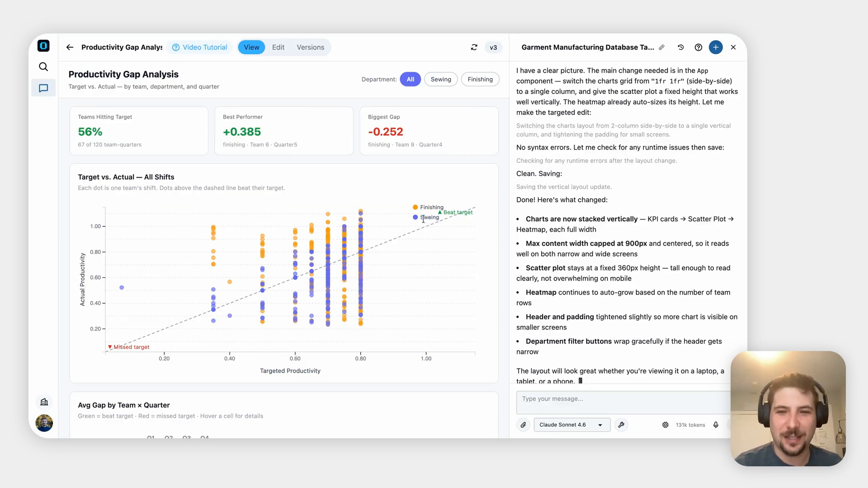
triple_click(420, 219)
double_click(420, 219)
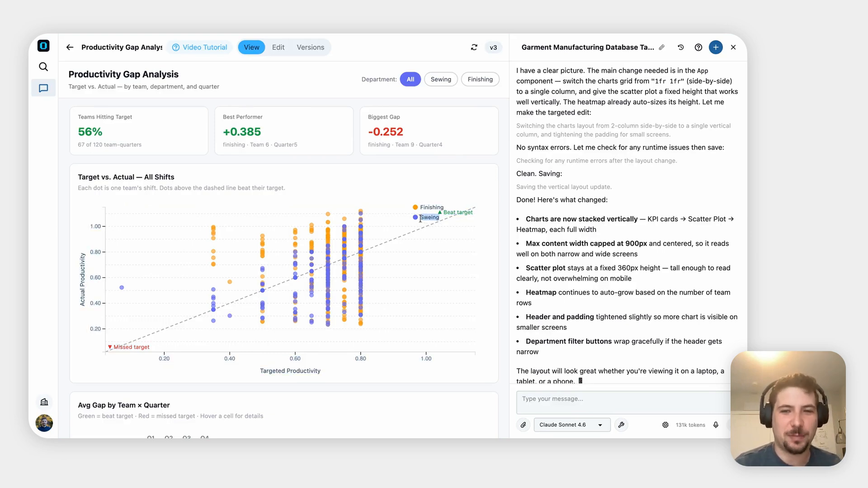
click(324, 166)
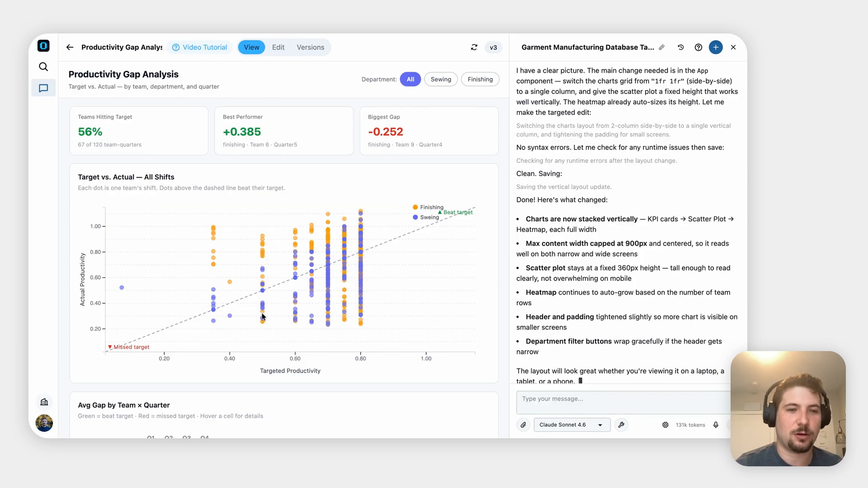
- Review the heatmap's quarter columns, and switch to the Kaggle dataset page to read the definition of the quarter attribute
scroll(262, 316, down, 3)
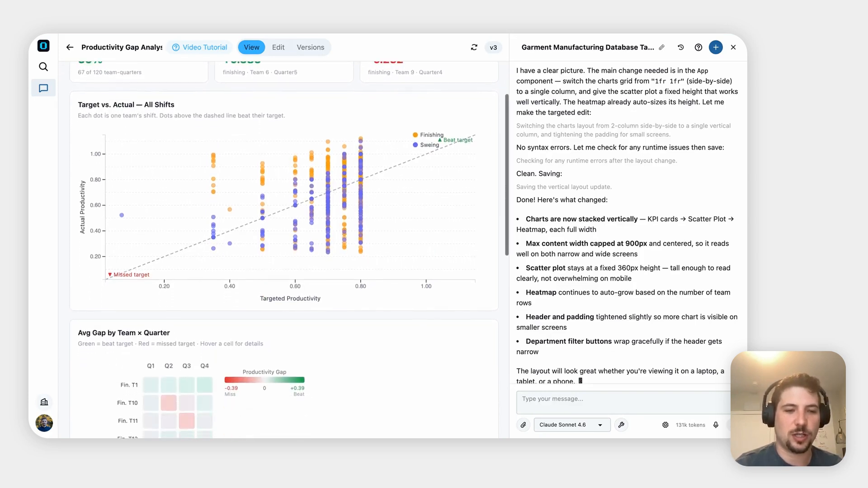
scroll(284, 249, down, 4)
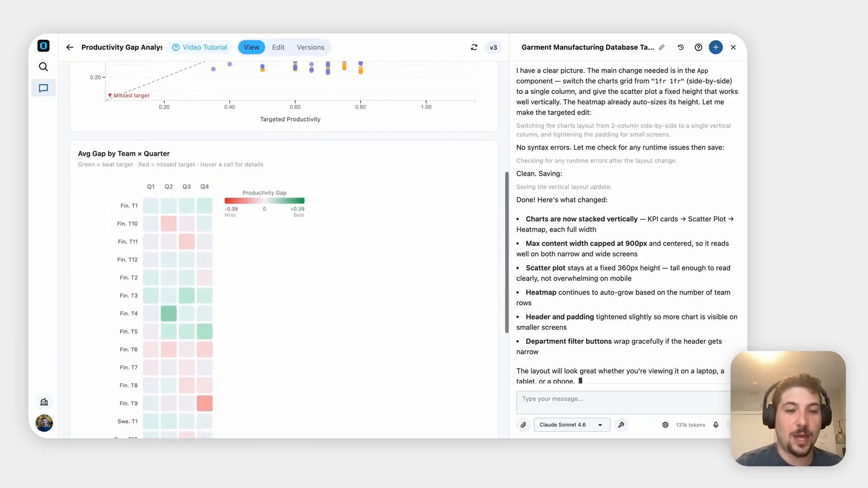
mouse_move(150, 208)
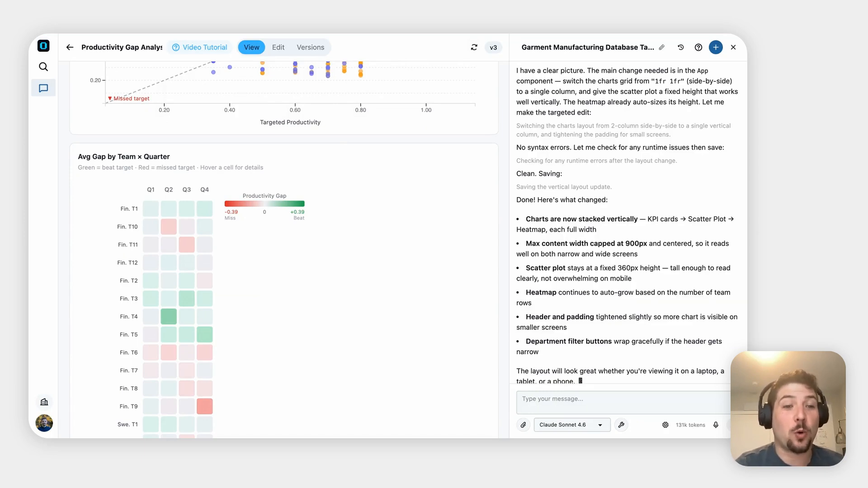
click(435, 32)
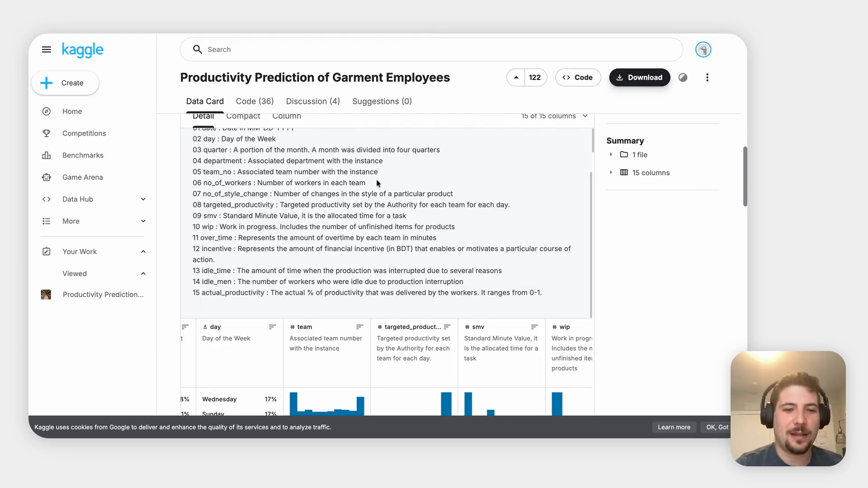
scroll(378, 183, up, 1)
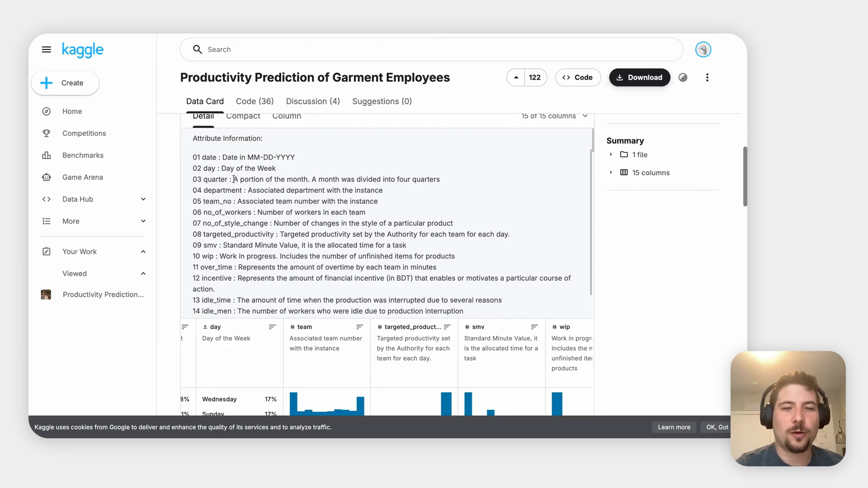
drag(234, 179, 440, 179)
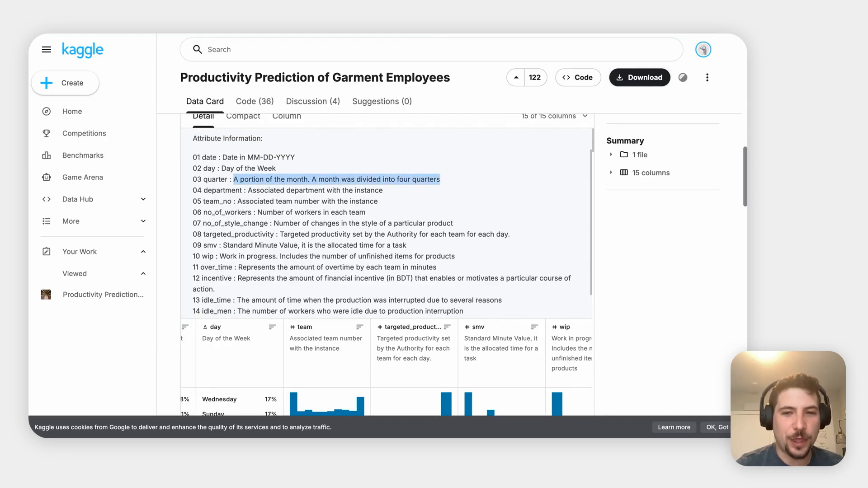
click(395, 180)
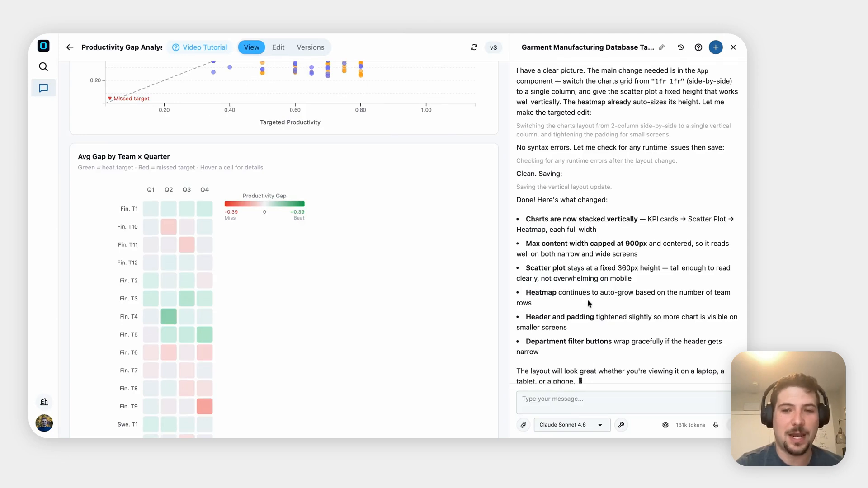
- Ask the Architect whether it understands a quarter is a quarter of a month, not a traditional quarter, and request adjustments to reflect that
scroll(590, 308, down, 1)
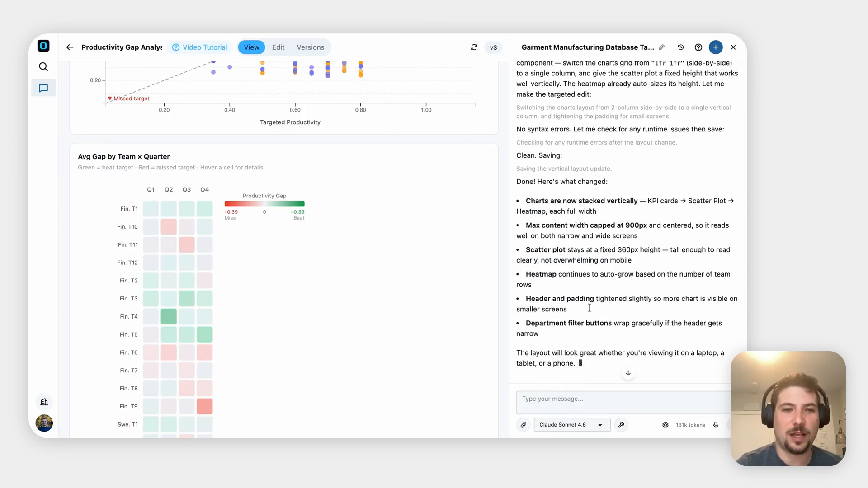
click(550, 401)
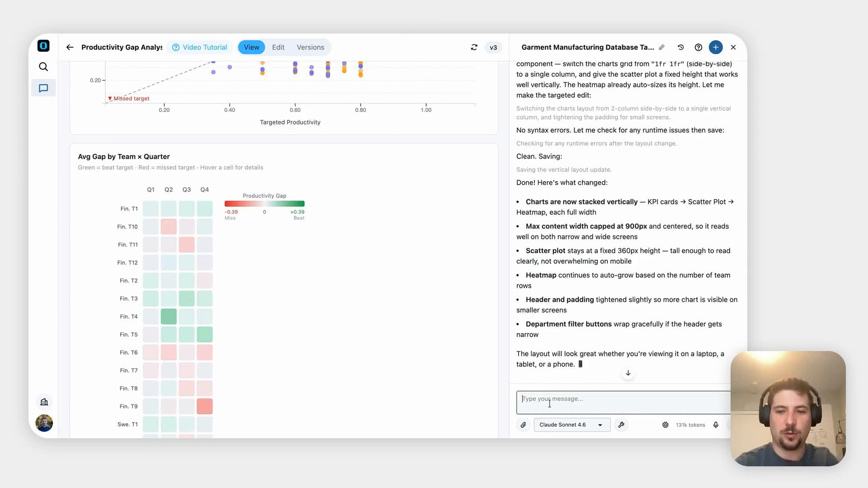
text(Do you underst)
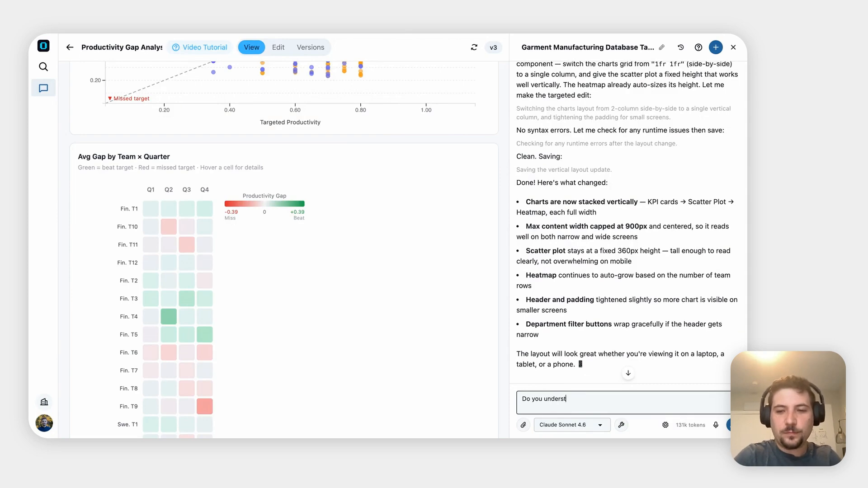
text(and that a ques)
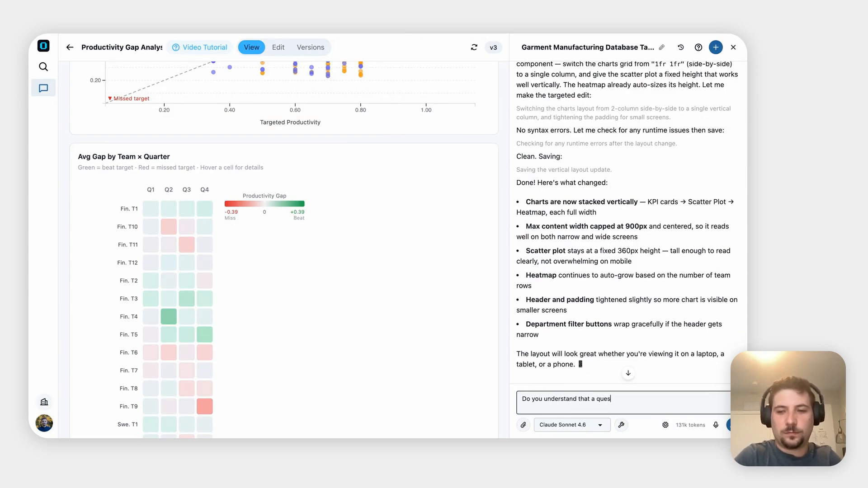
key(BackSpace)
key(BackSpace)
text(arter )
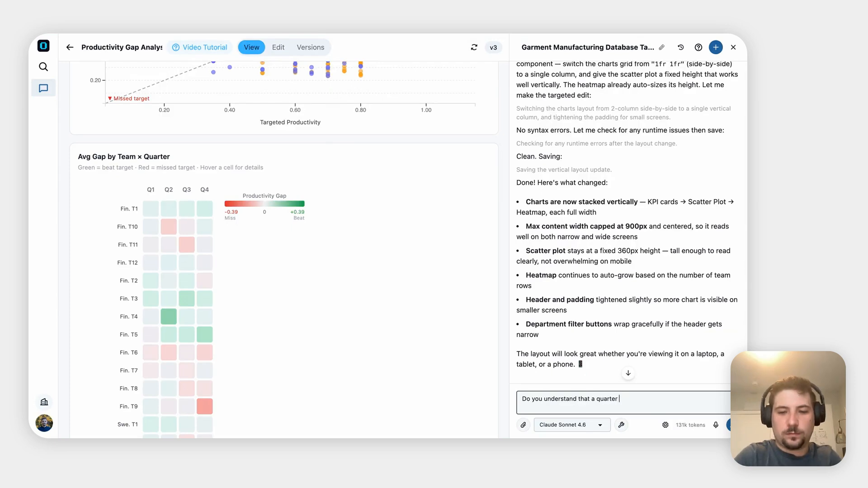
text(is a quarter)
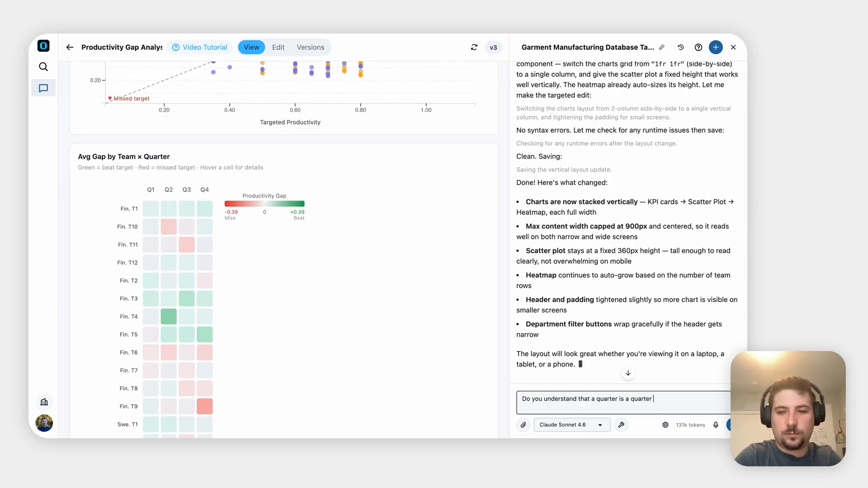
text( of a month)
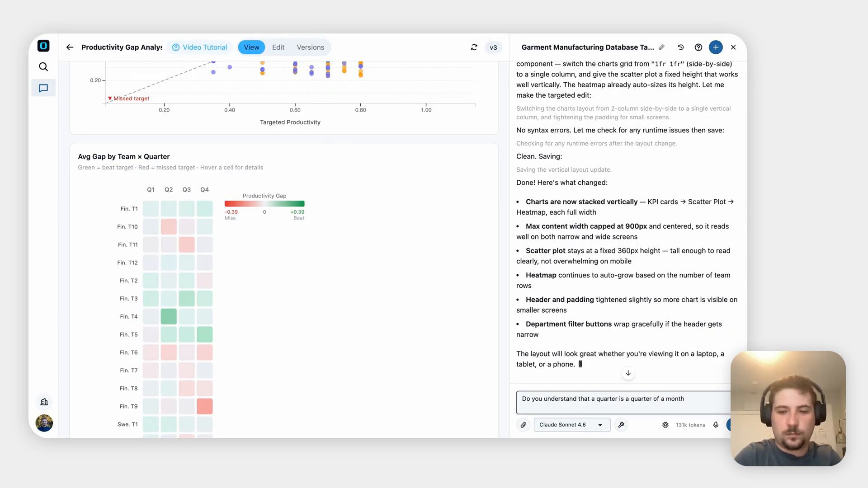
text(, bnot)
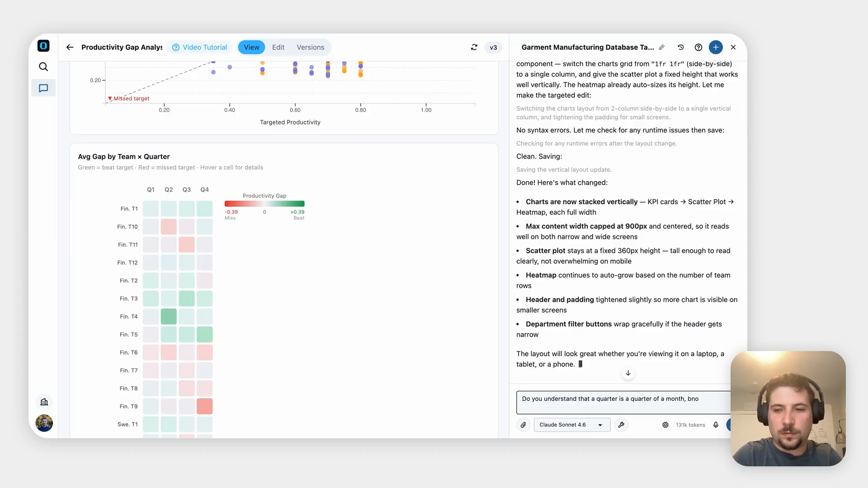
key(BackSpace)
key(BackSpace)
key(BackSpace)
text(not a trad)
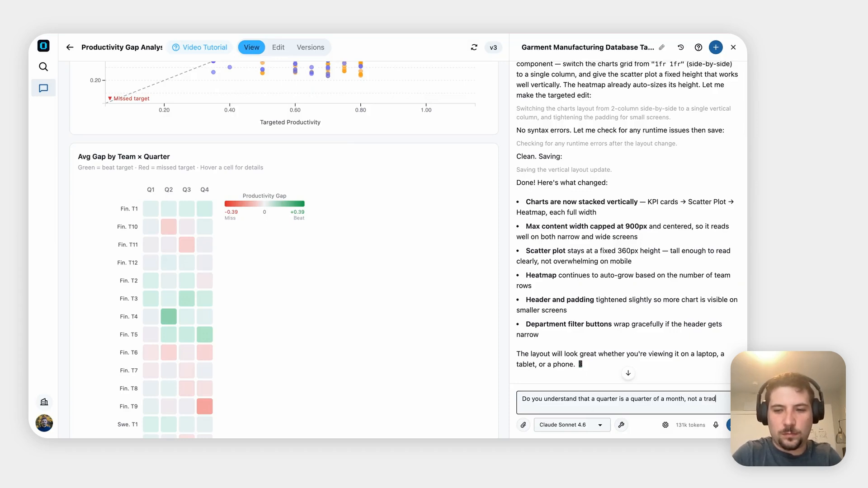
text(itional que)
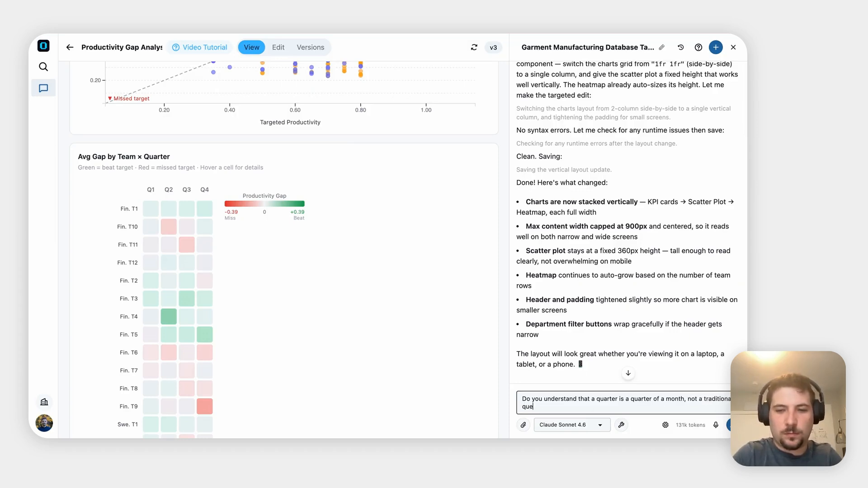
text(rter. Please mak)
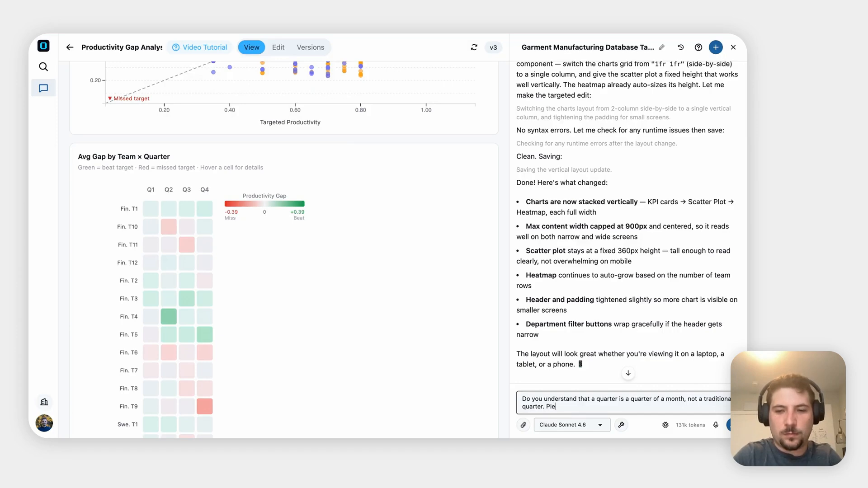
text(e any )
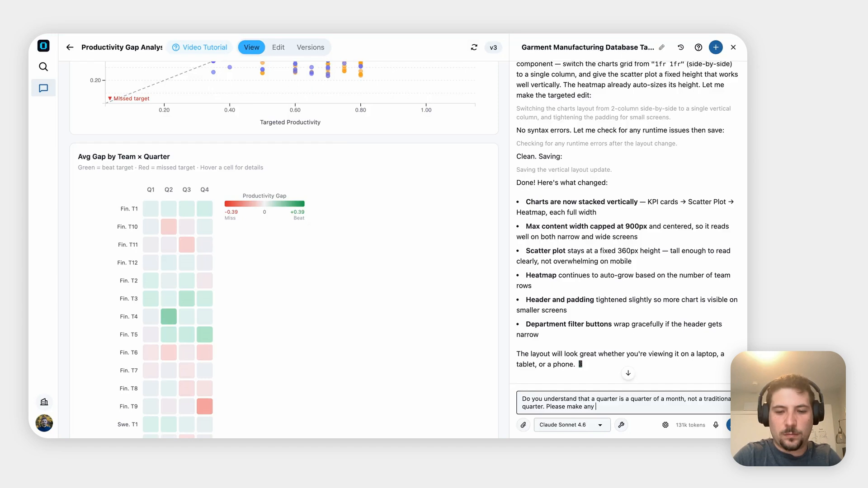
text(adjustmenty )
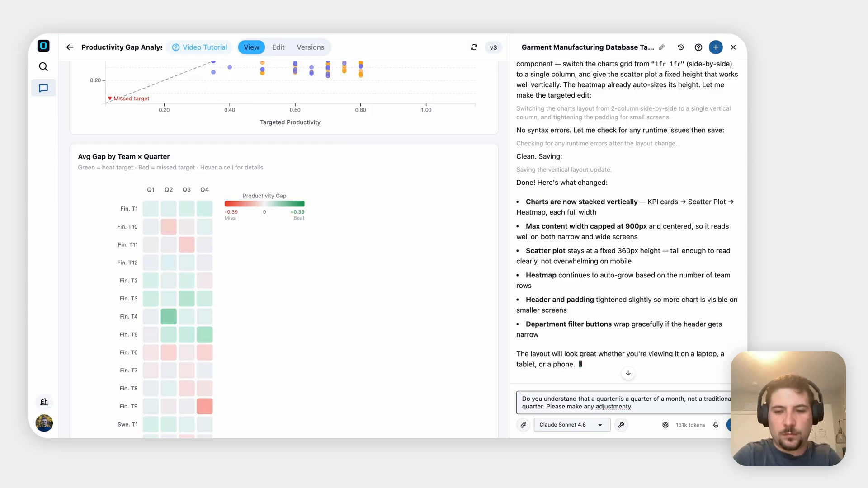
text(to reflect taht)
key(Return)
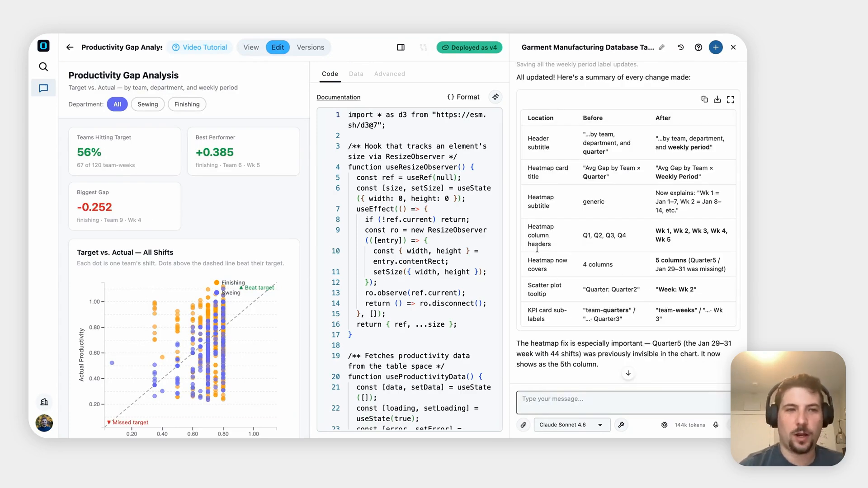
- Read the Architect's change summary, focusing on its note about the heatmap fix and Quarter5
drag(517, 342, 598, 364)
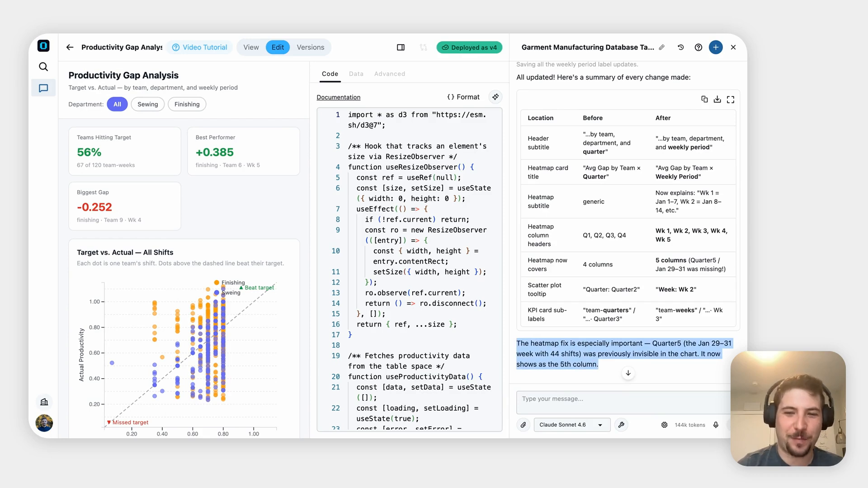
click(589, 363)
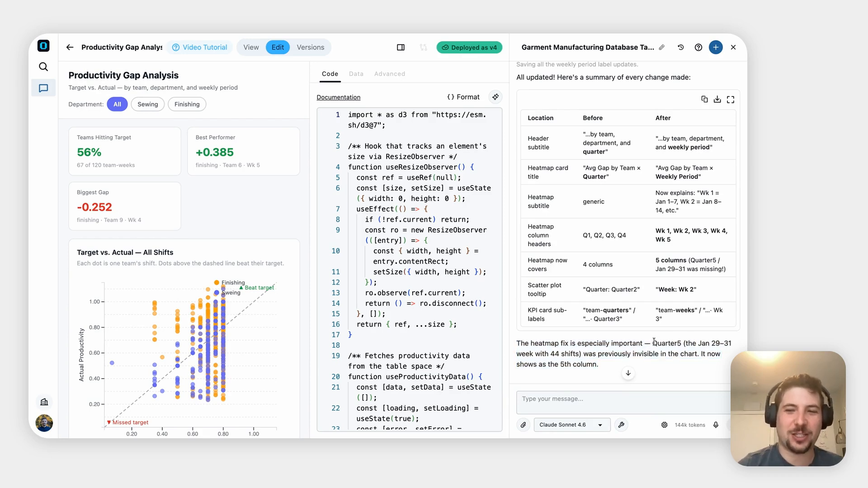
drag(653, 342, 682, 343)
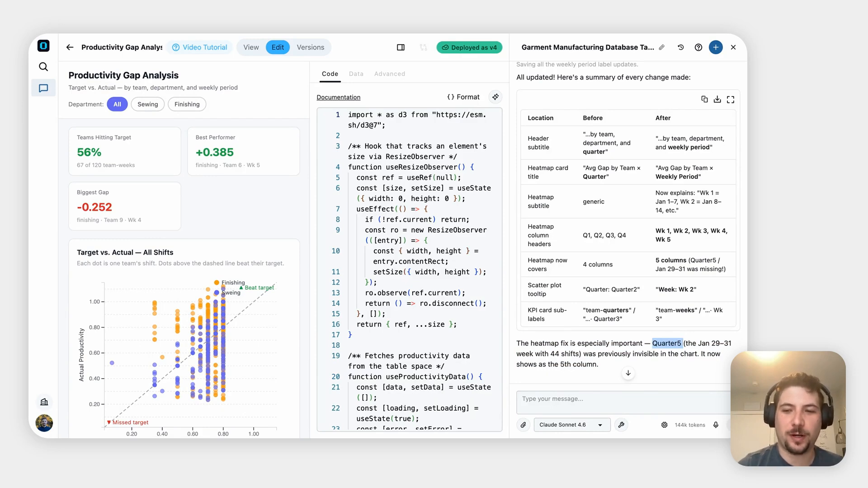
click(562, 362)
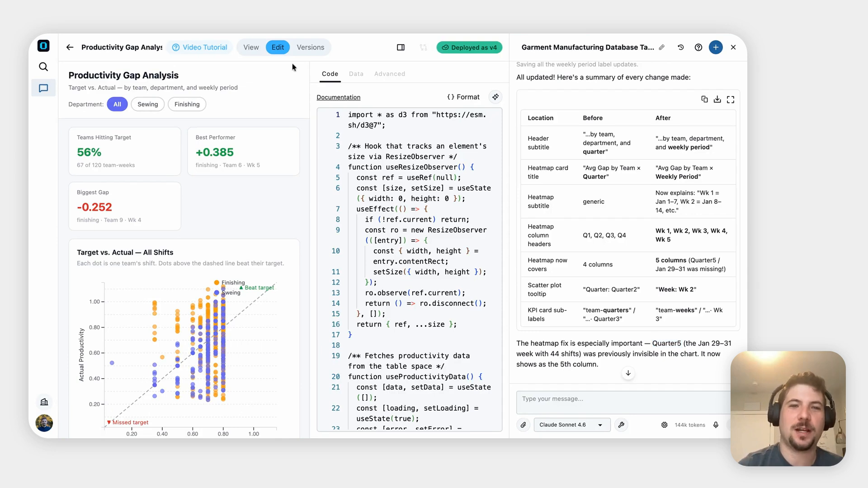
- Switch the Productivity Gap Analysis page to its live view and examine the scatter plot and the team-by-weekly-period heatmap
click(251, 46)
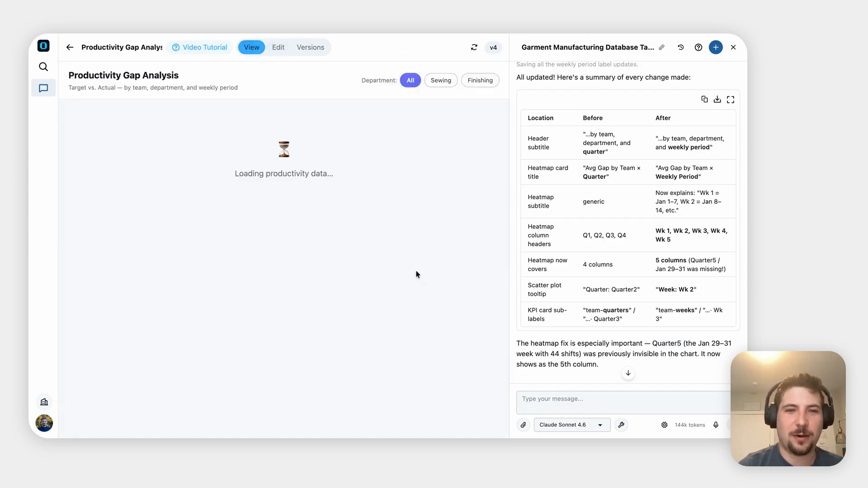
scroll(381, 273, down, 3)
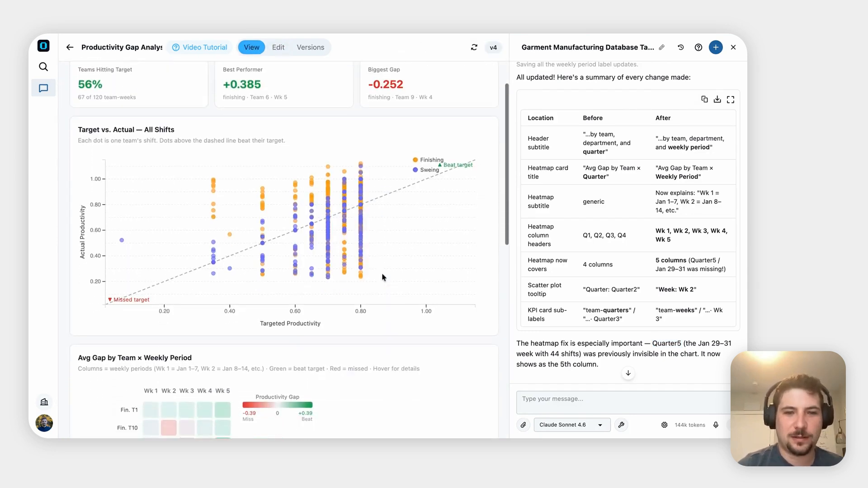
scroll(382, 273, down, 5)
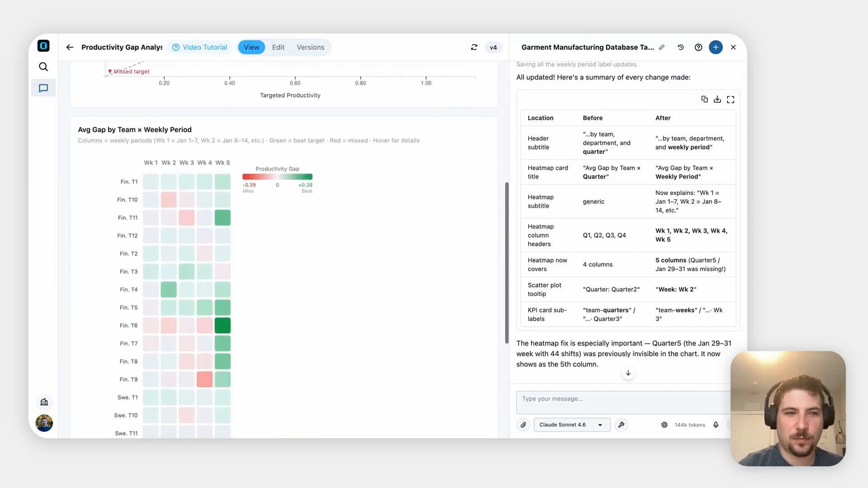
- Examine the order of the team rows in the weekly-period heatmap, from the Finishing teams down to the Sewing teams
scroll(283, 249, down, 3)
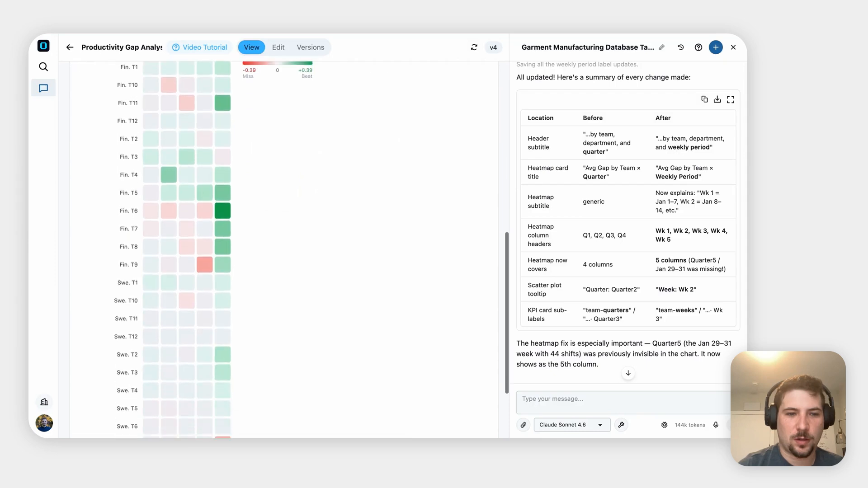
scroll(285, 247, up, 2)
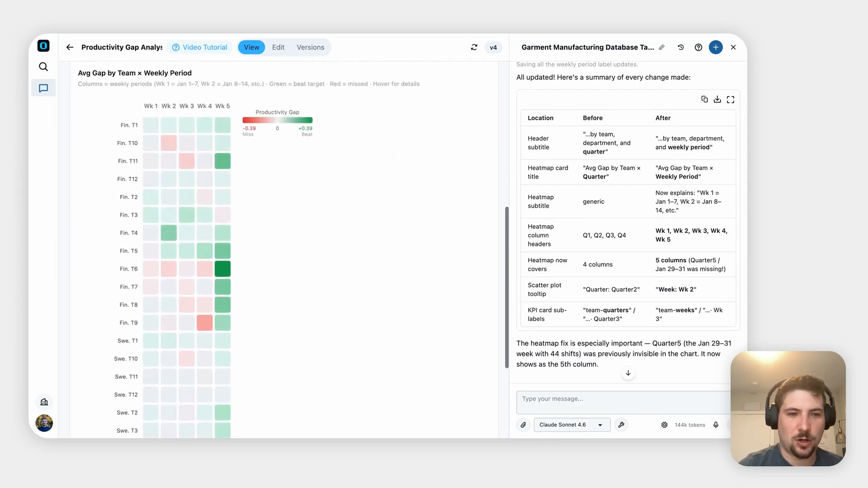
scroll(123, 383, up, 1)
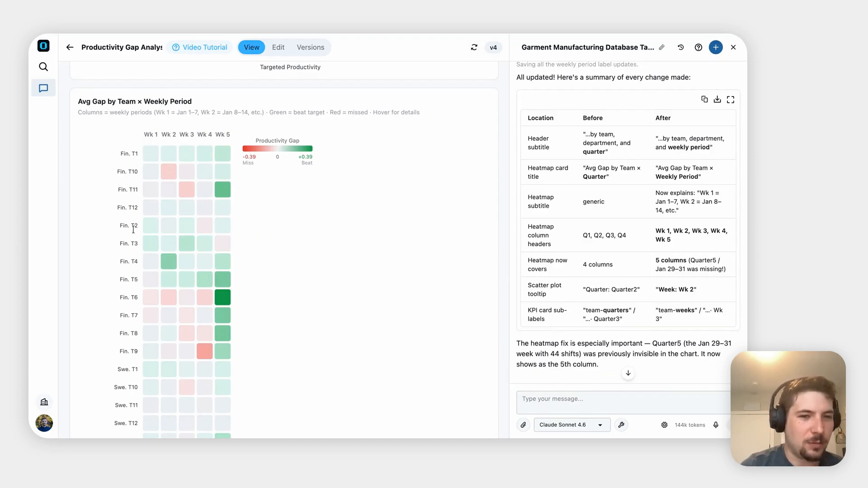
scroll(130, 271, down, 1)
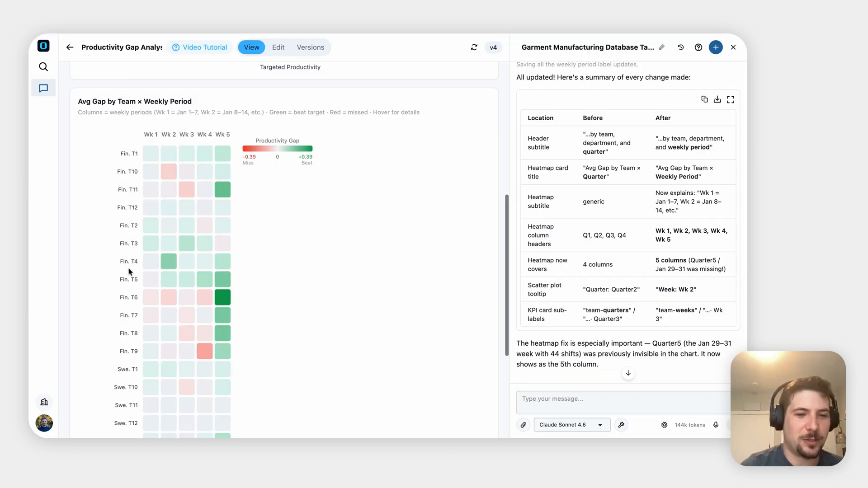
scroll(129, 271, down, 3)
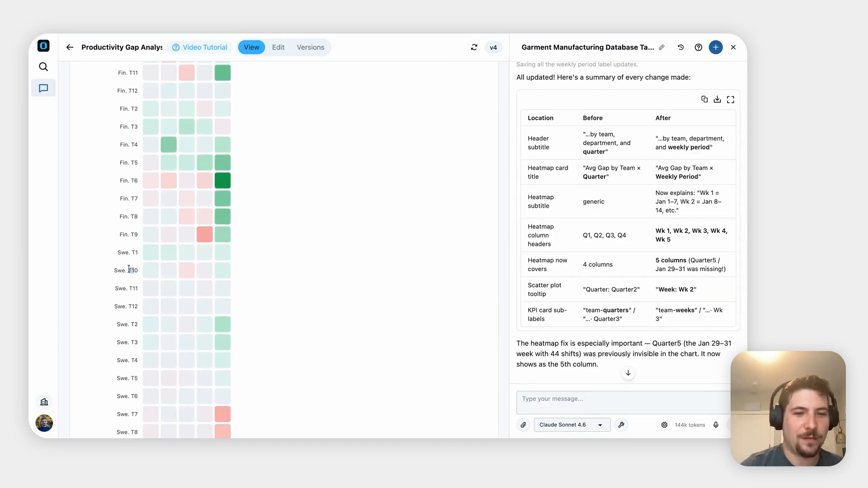
scroll(135, 269, down, 1)
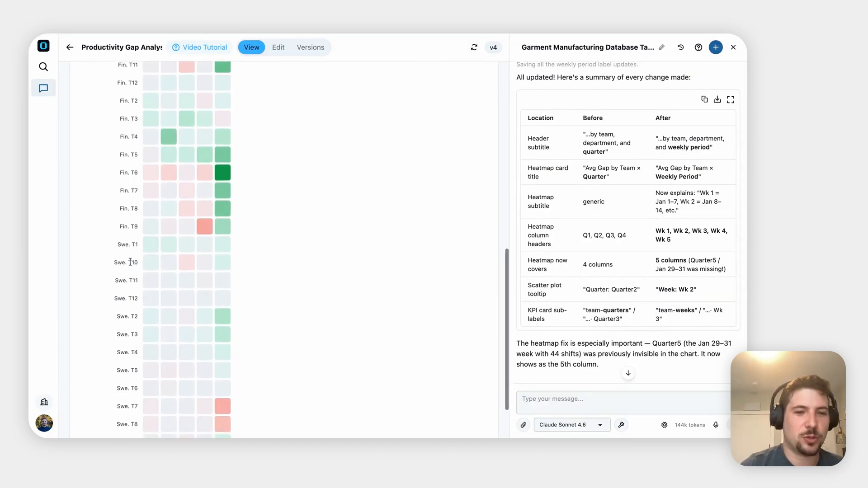
scroll(130, 261, up, 4)
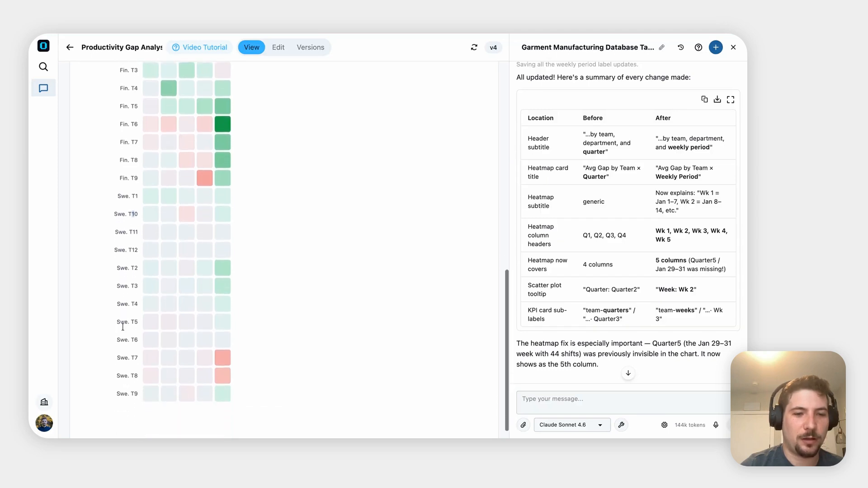
- Ask the Architect, with the heatmap screenshot attached, to fix the row order so it is 1-12, not alphabetical
click(599, 399)
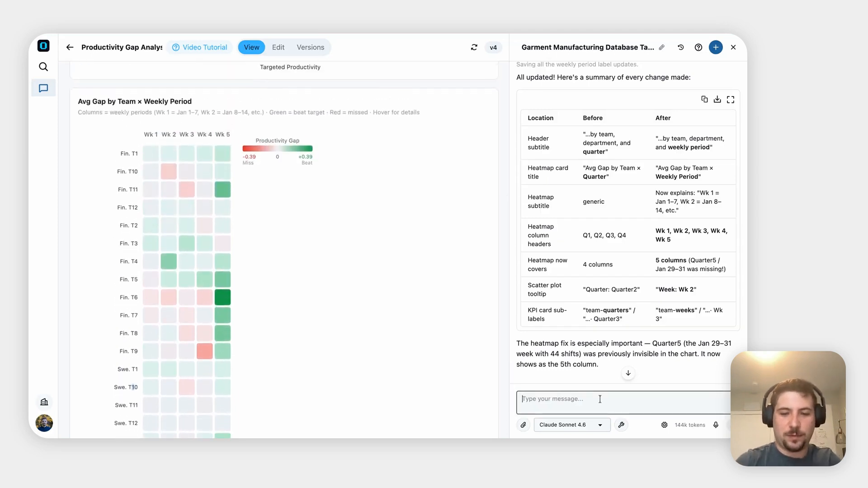
text(Can yo)
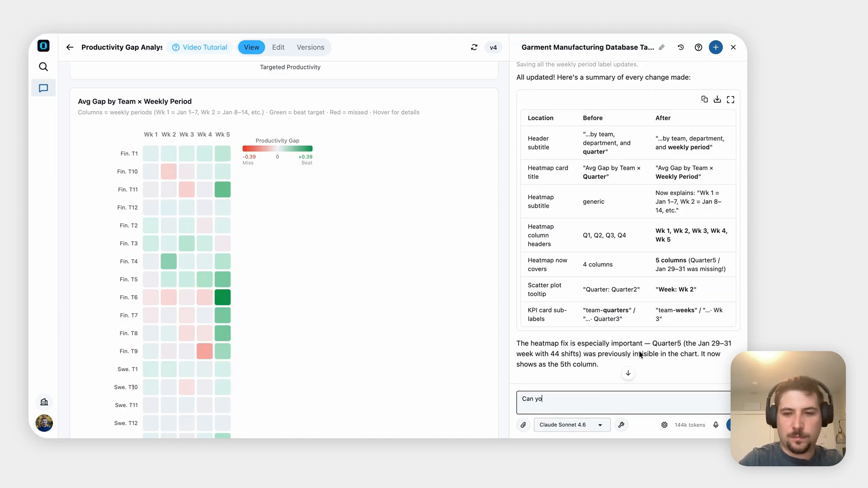
key(super+v)
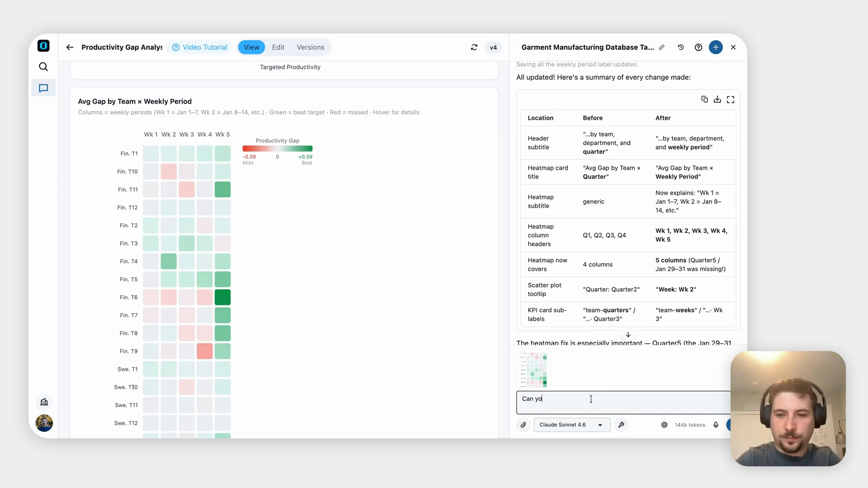
text(ix the)
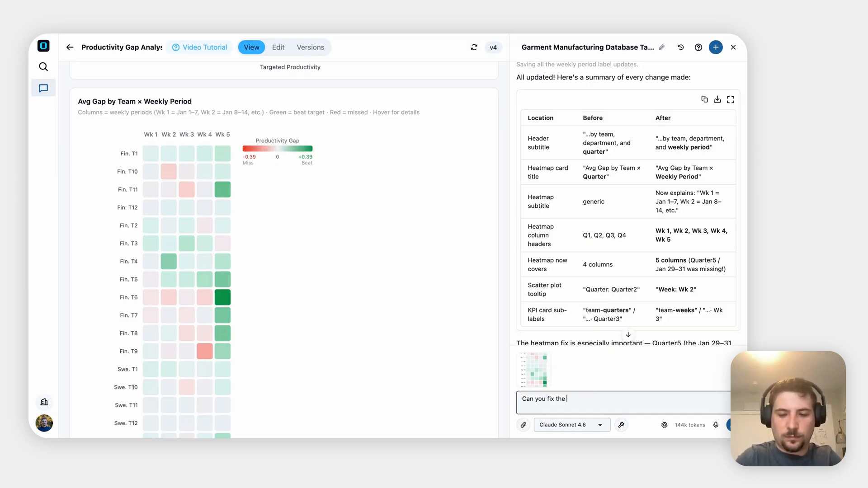
text( row order so it is 1-)
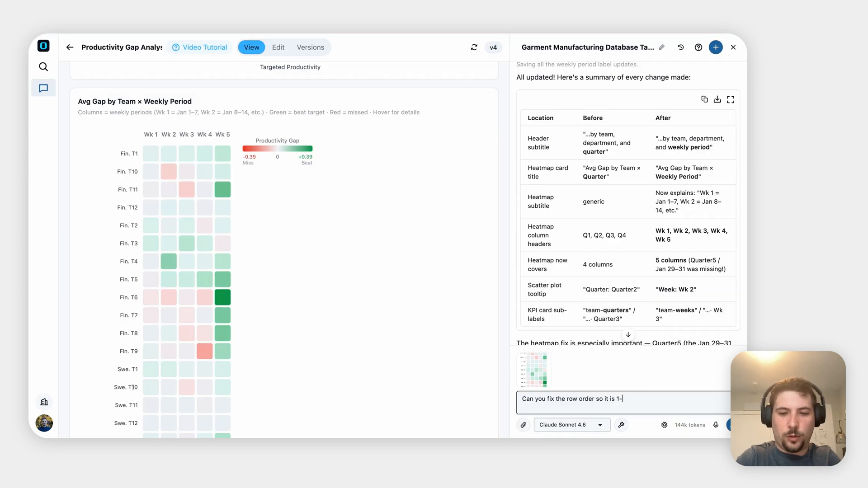
text(12, not a)
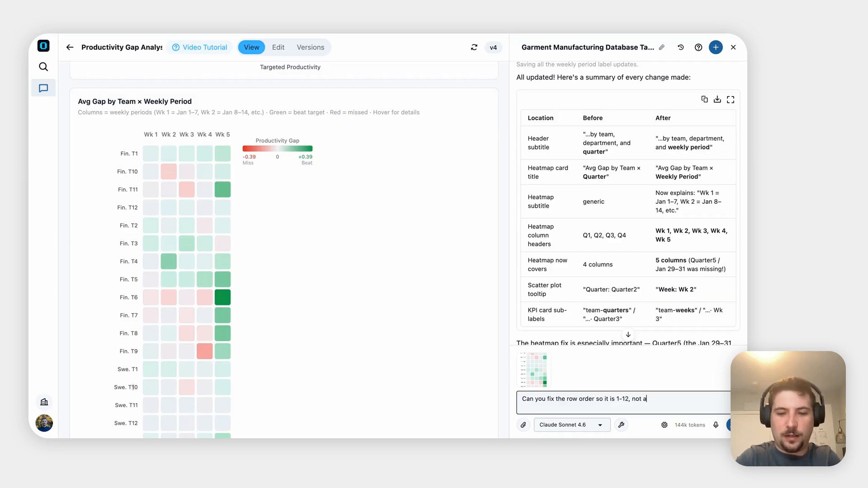
text(lphabetica)
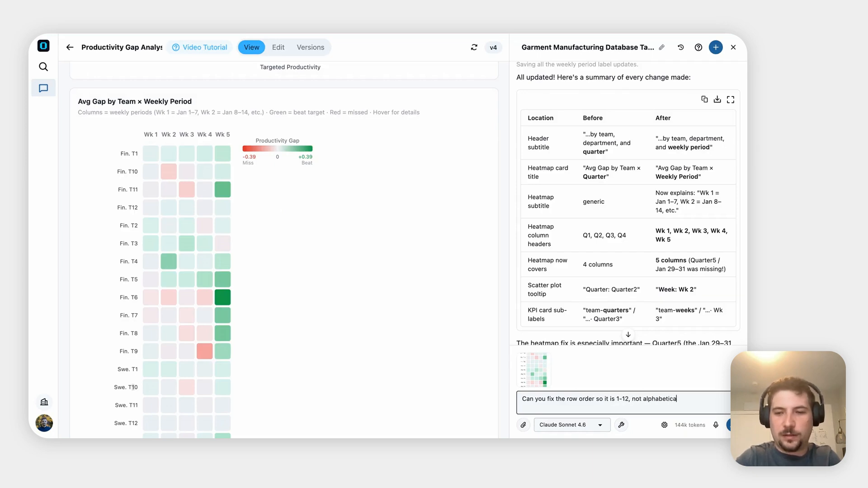
text(l)
key(Return)
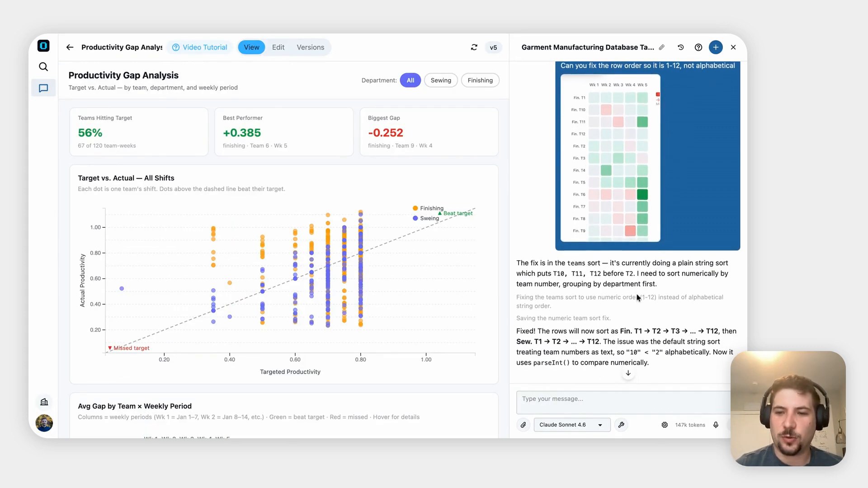
- Check the row order of the Finishing and Sewing teams in the updated Avg Gap by Team × Weekly Period heatmap
scroll(261, 234, down, 4)
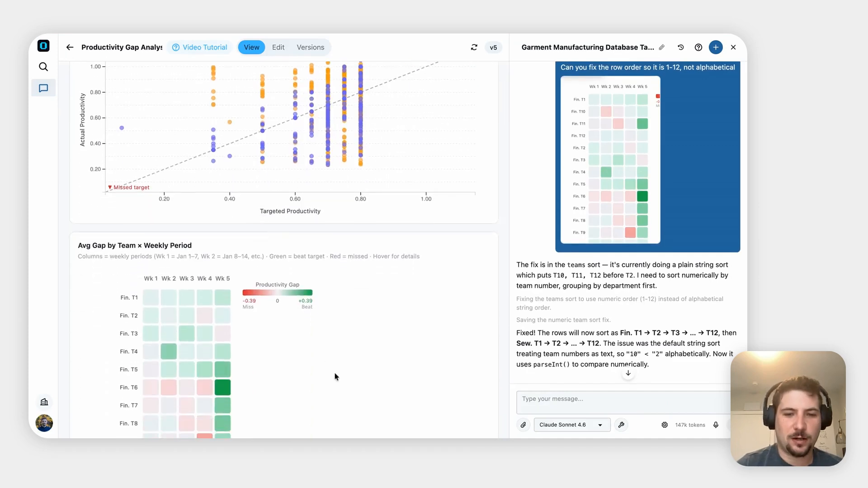
scroll(315, 355, down, 2)
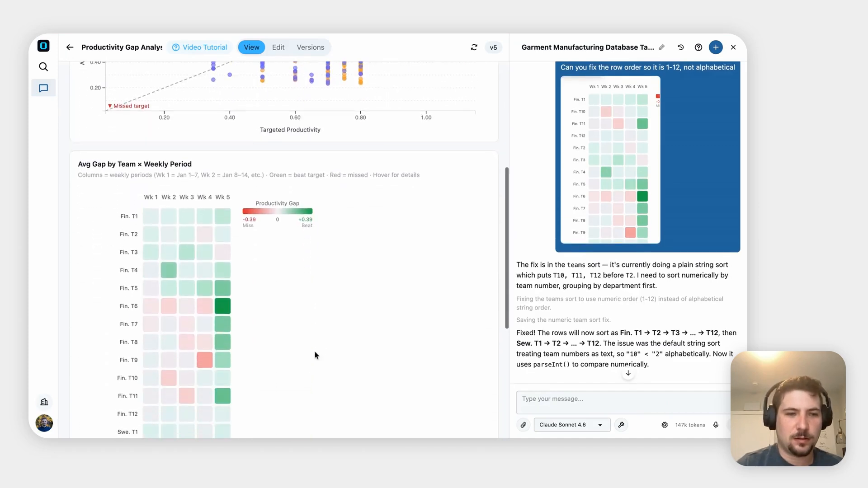
scroll(137, 203, down, 1)
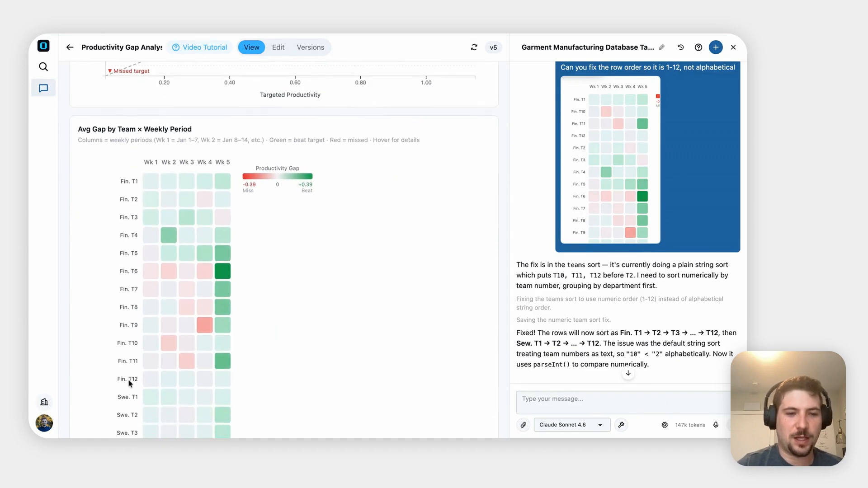
scroll(129, 380, down, 3)
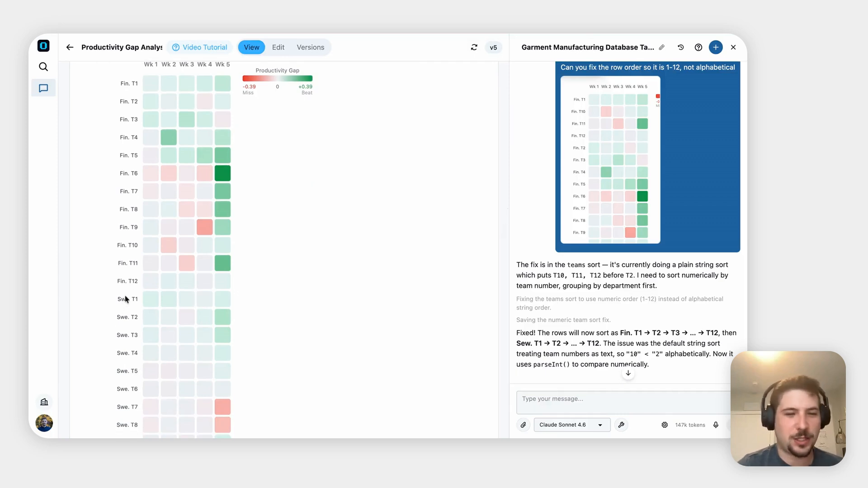
scroll(131, 375, up, 1)
scroll(129, 377, down, 3)
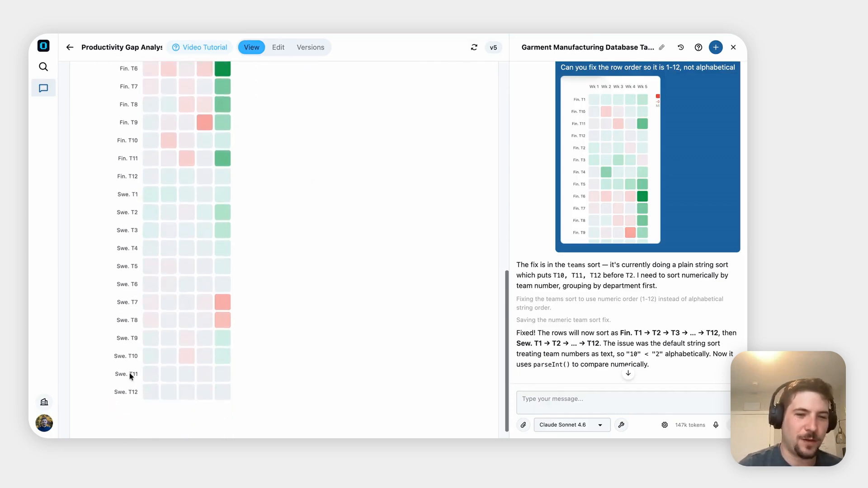
scroll(284, 249, up, 5)
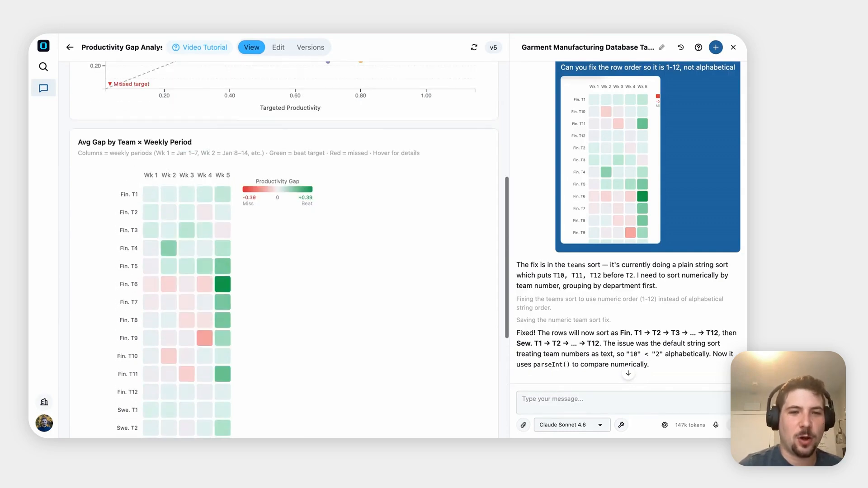
- Examine the scatter plot and the heatmap's weekly columns against the productivity gap color scale, focusing on Wk 5 across all teams
scroll(284, 249, down, 1)
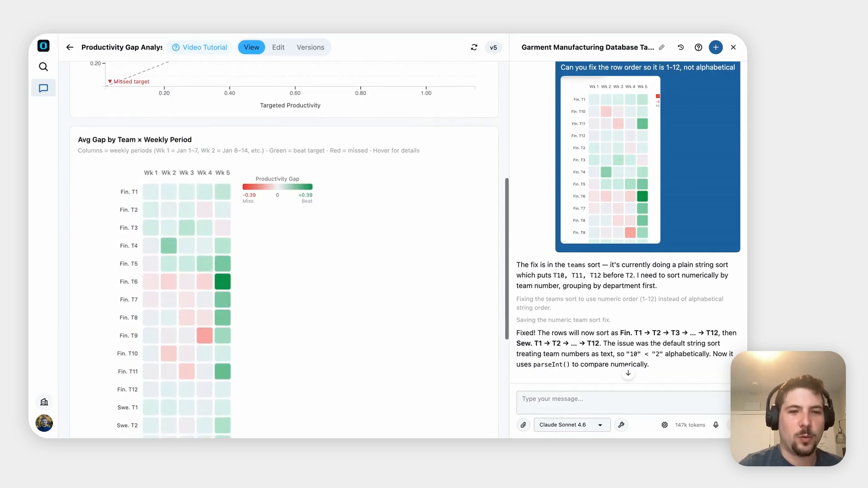
scroll(284, 249, up, 1)
scroll(284, 249, up, 6)
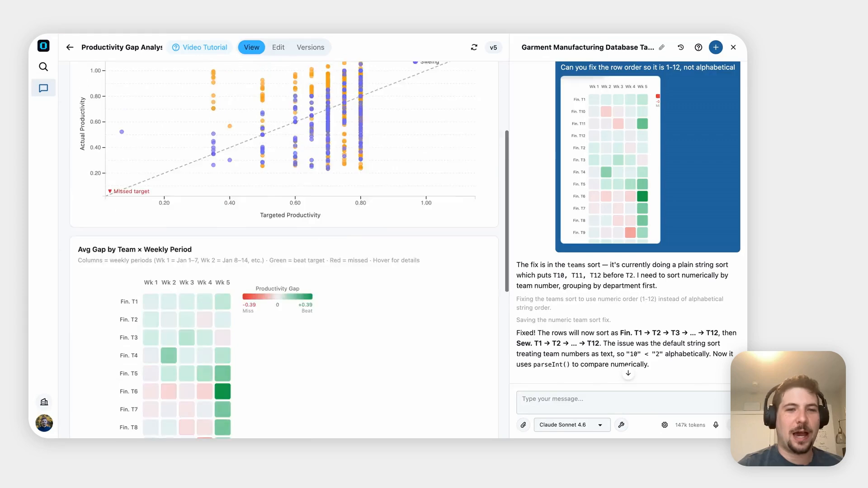
scroll(182, 295, down, 3)
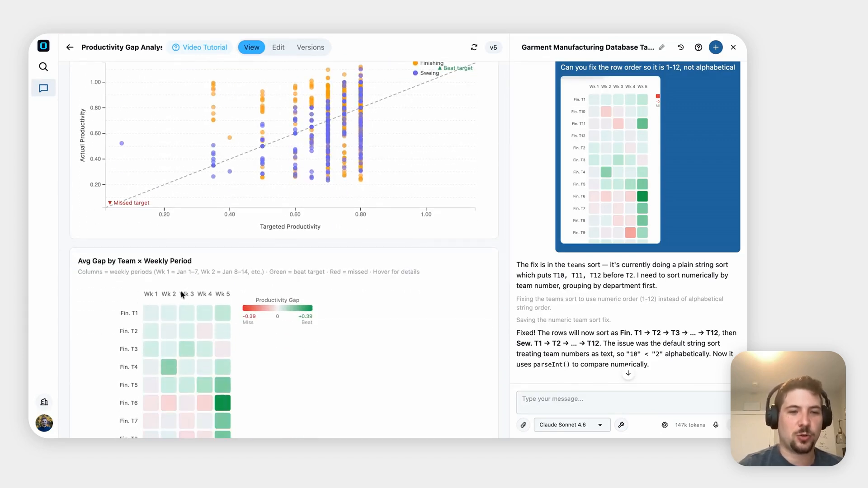
scroll(182, 294, up, 4)
scroll(220, 302, down, 3)
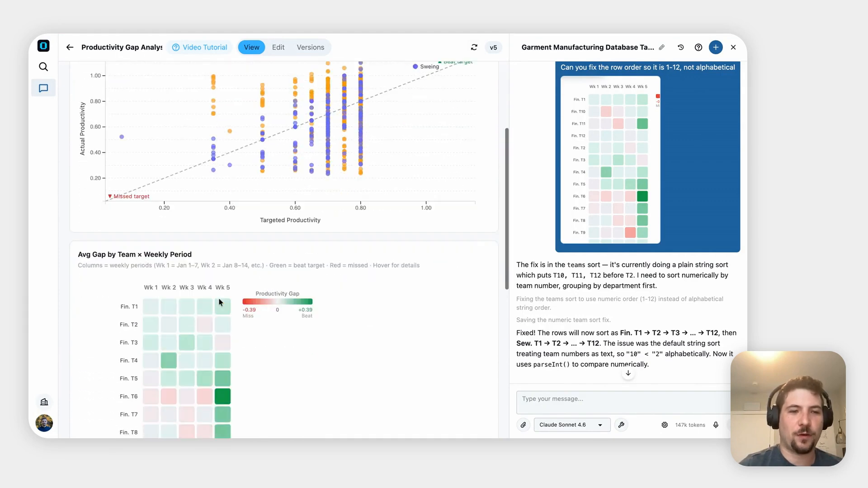
scroll(220, 302, down, 3)
scroll(218, 298, down, 1)
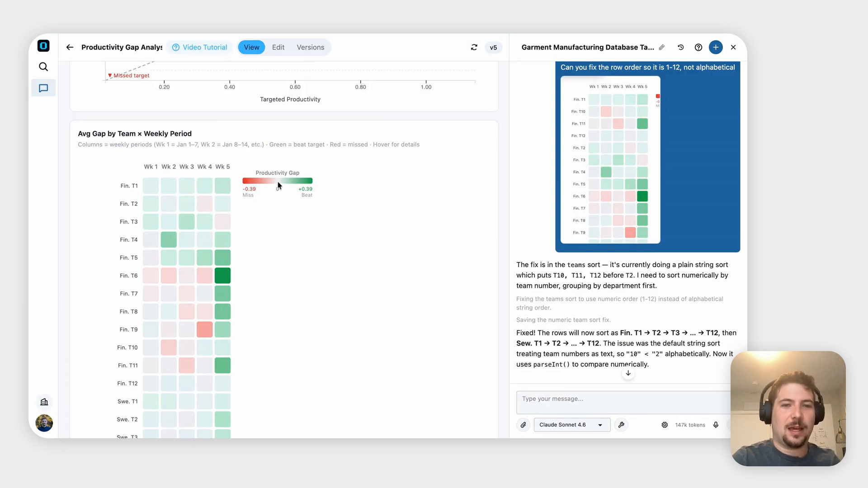
scroll(258, 250, down, 1)
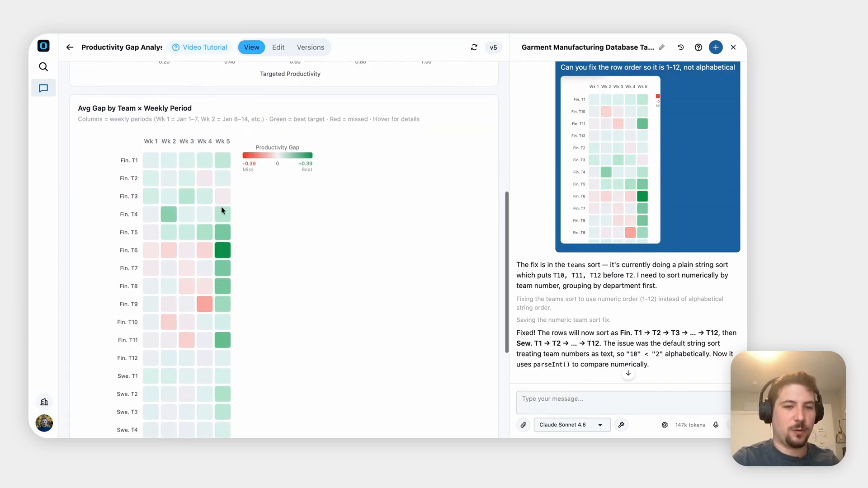
scroll(221, 284, down, 3)
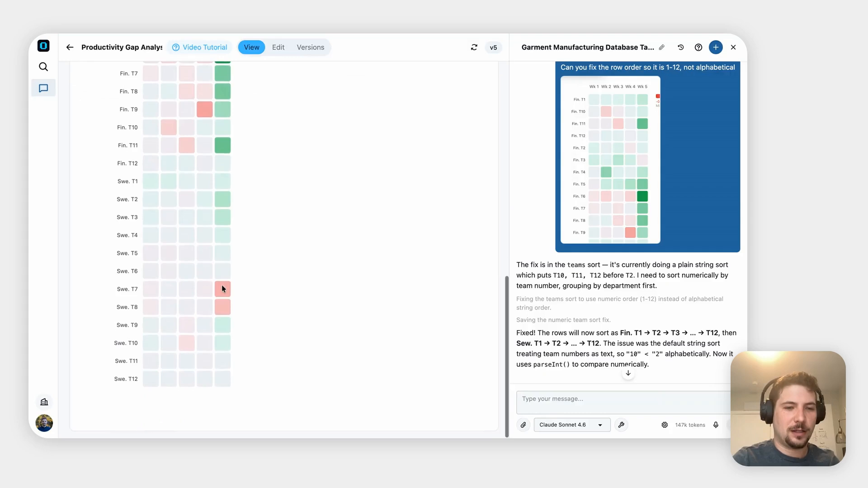
scroll(222, 285, up, 1)
scroll(221, 260, up, 3)
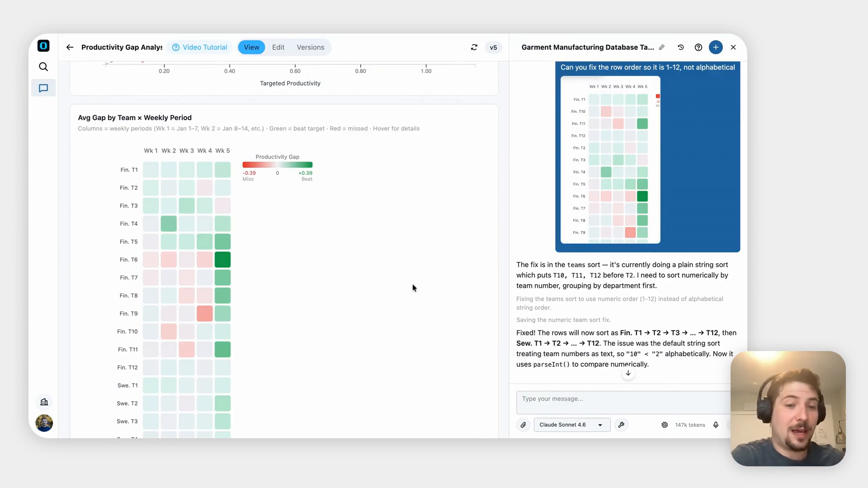
- Ask the Architect why teams perform so well in wk 5 and for suggested visualizations that might appear when clicking into each team's data
click(543, 400)
text(Id like t)
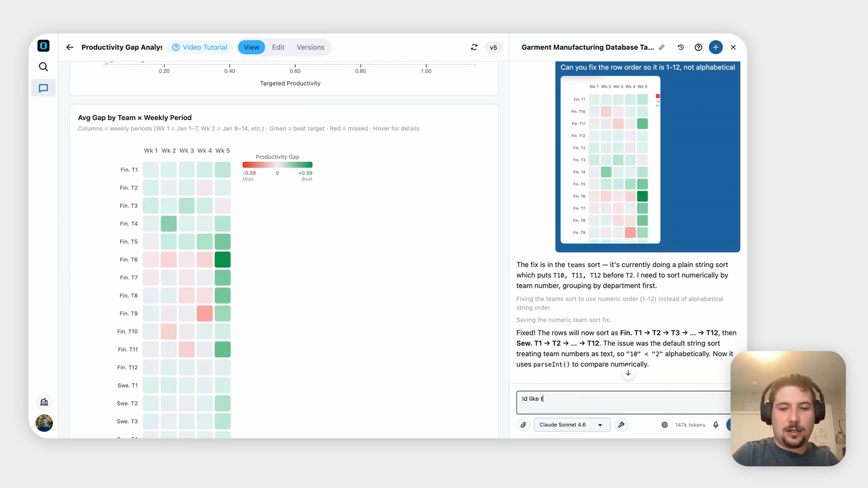
text(o drill down )
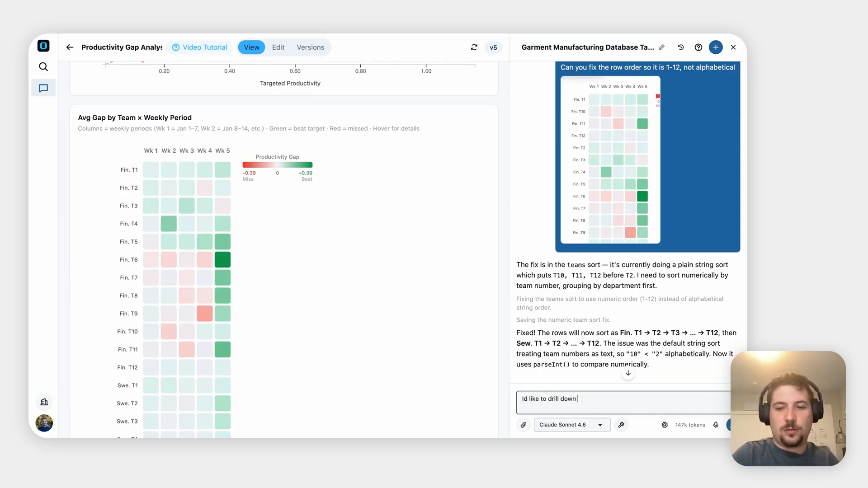
text(into the data )
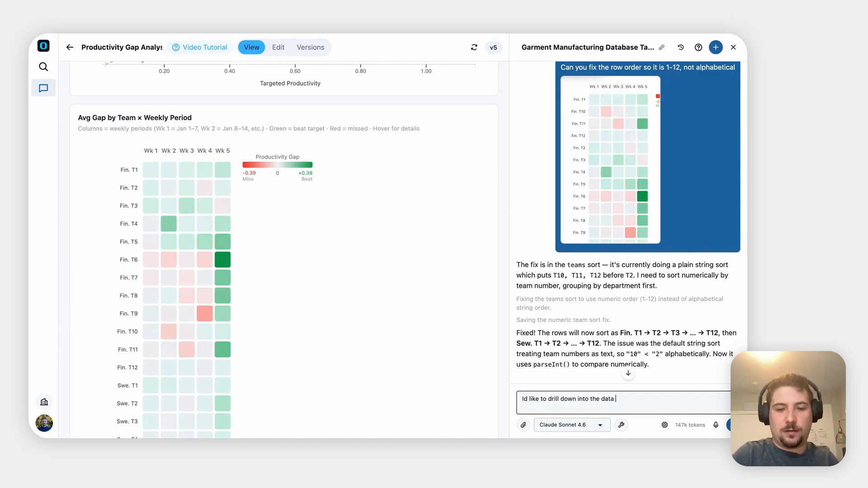
text(from wk 5)
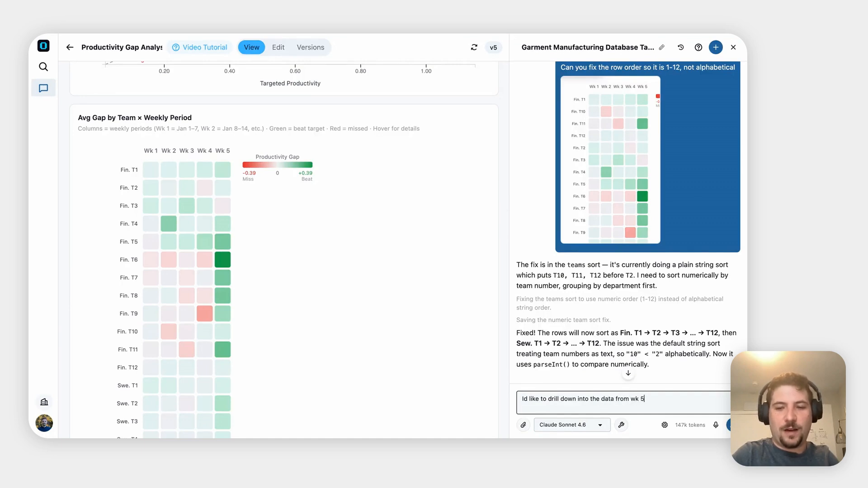
text(. Why ar)
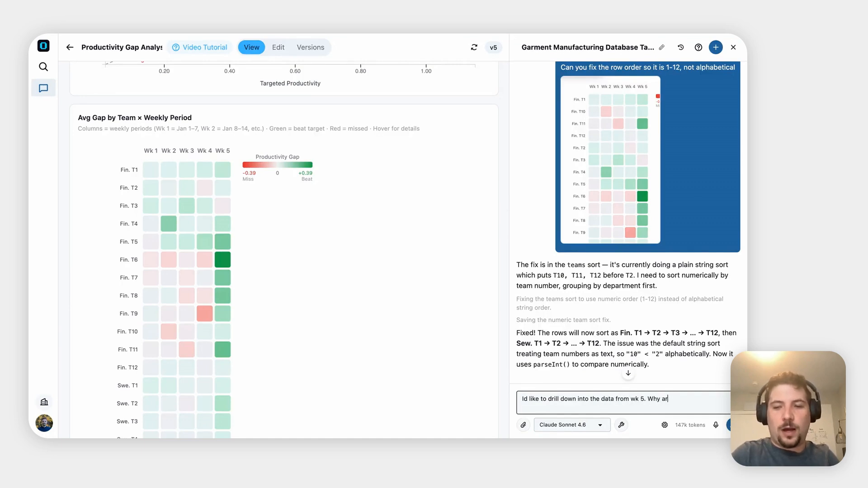
text(e teams perf)
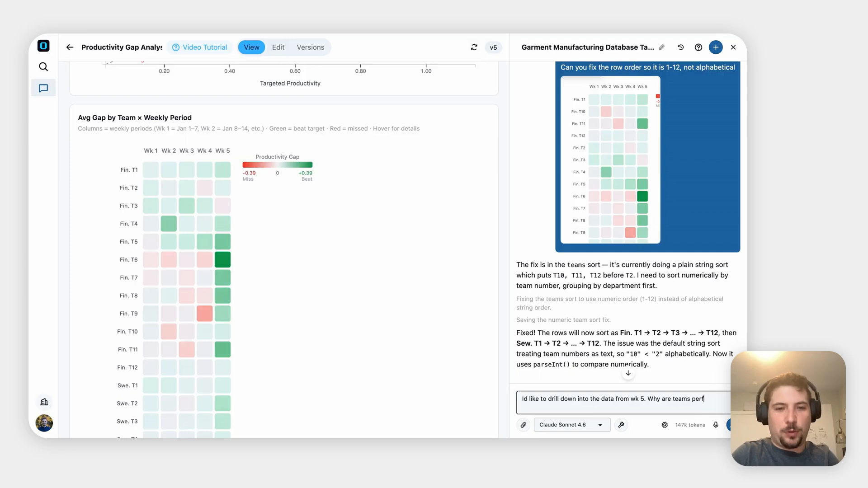
text(orming so)
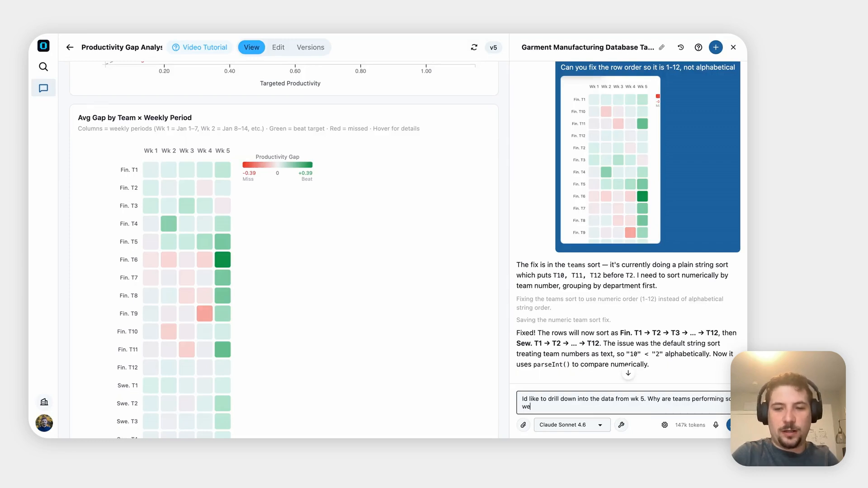
text( well? Can yo)
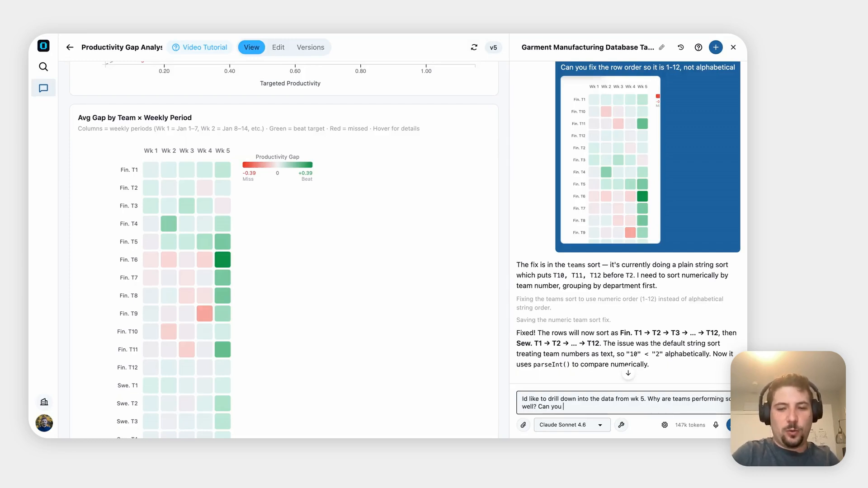
text(u suggewt )
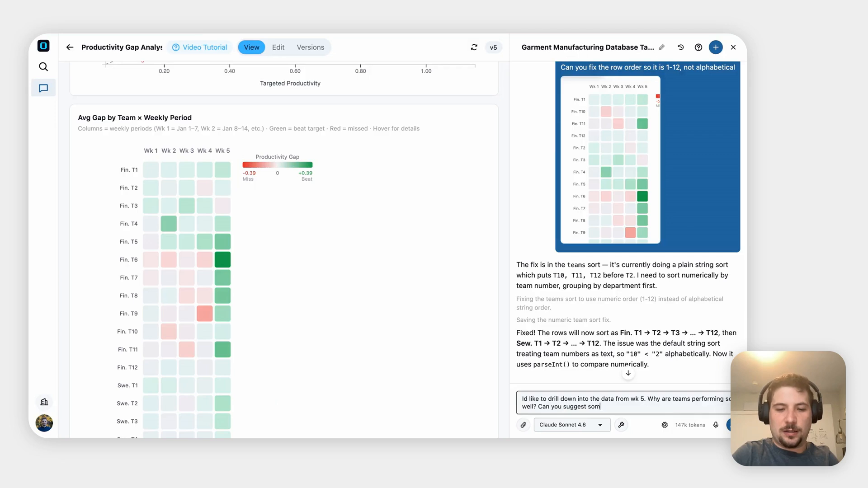
text(some visualizat)
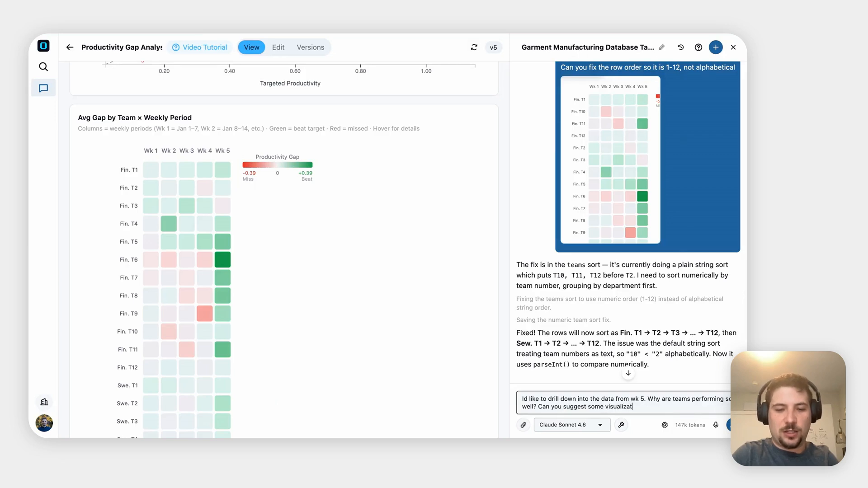
text(ion that might appear when I c)
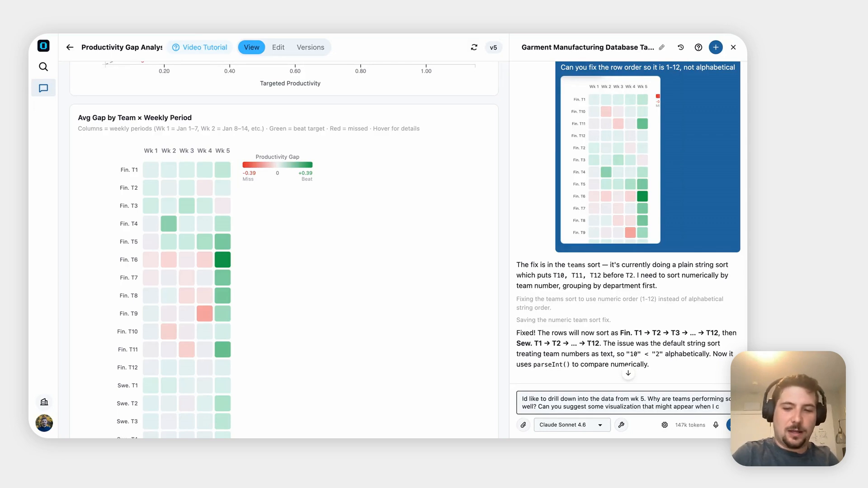
text(lick into e)
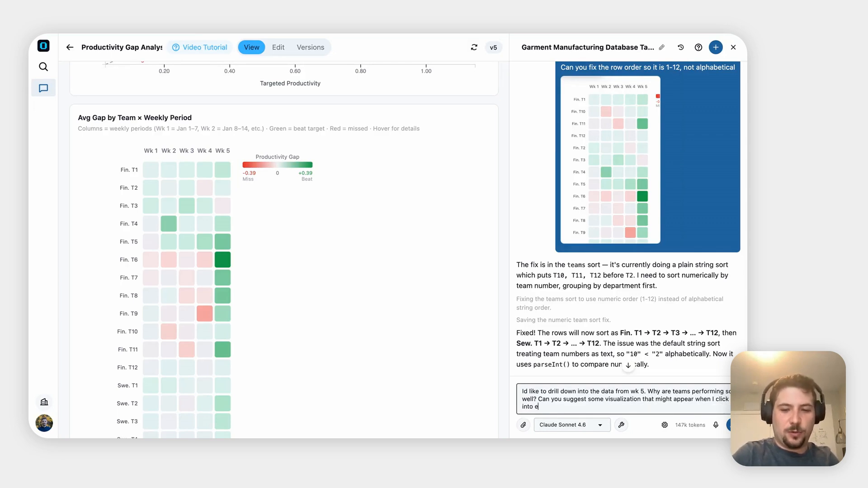
text(ach teams)
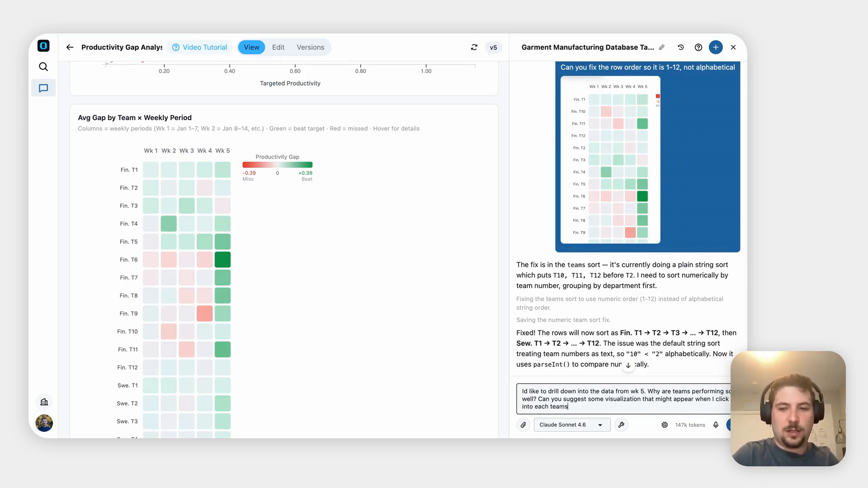
text( data to anla)
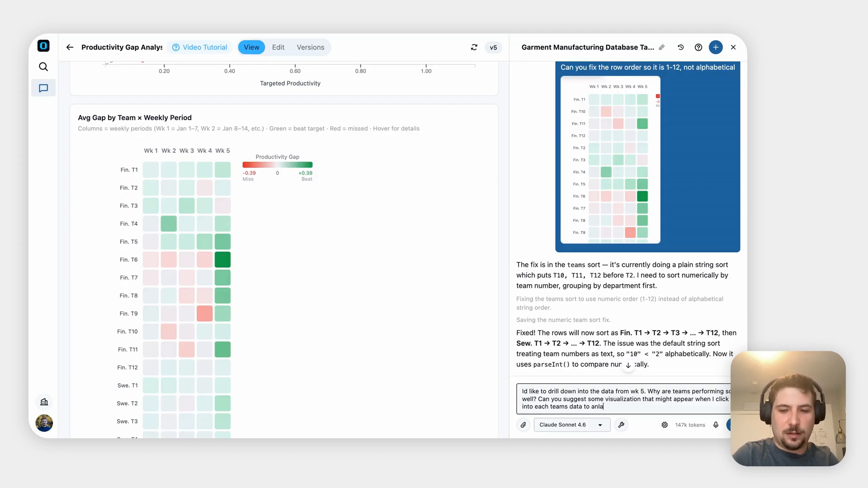
key(BackSpace)
key(BackSpace)
text(alyze thi)
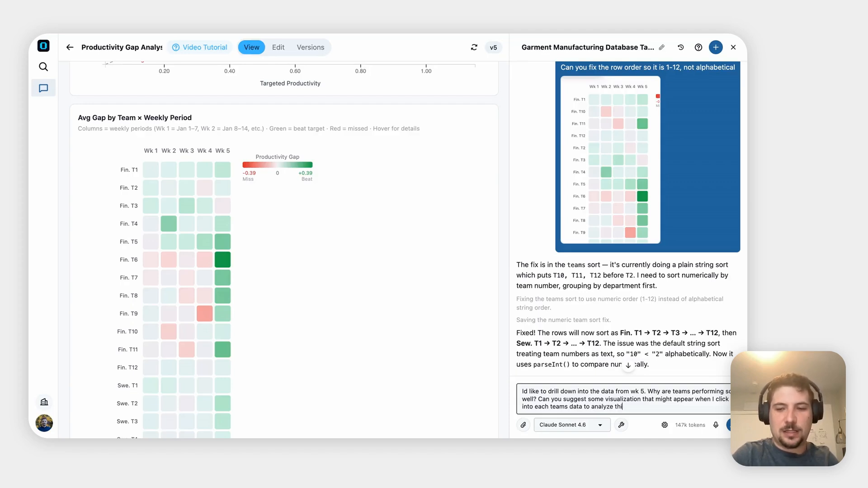
text(s)
key(Return)
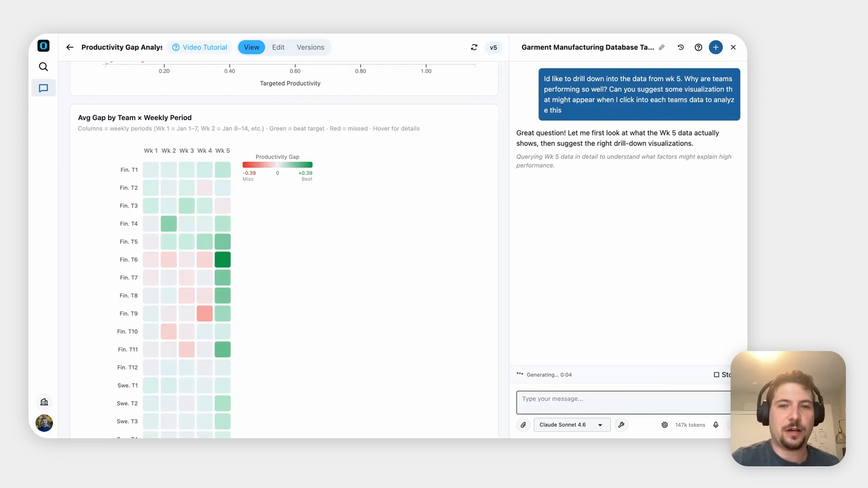
- Read the Architect's key patterns for Wk 5, covering sewing and finishing team incentives and idle time
scroll(284, 249, up, 2)
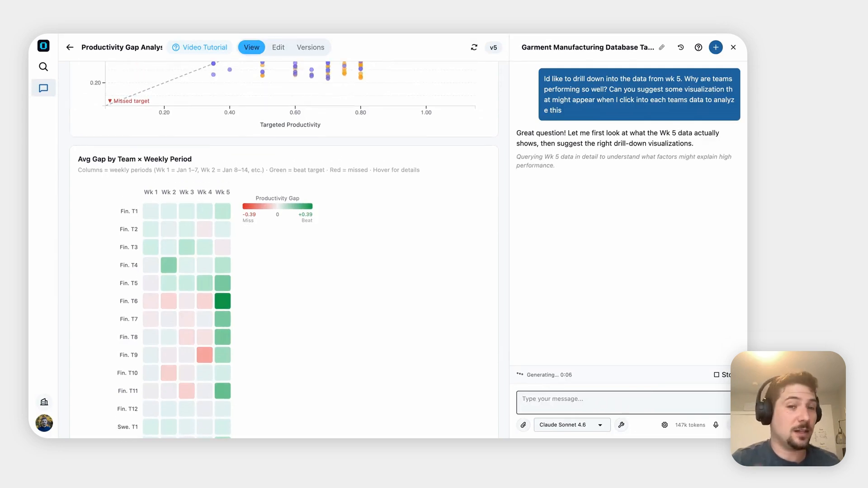
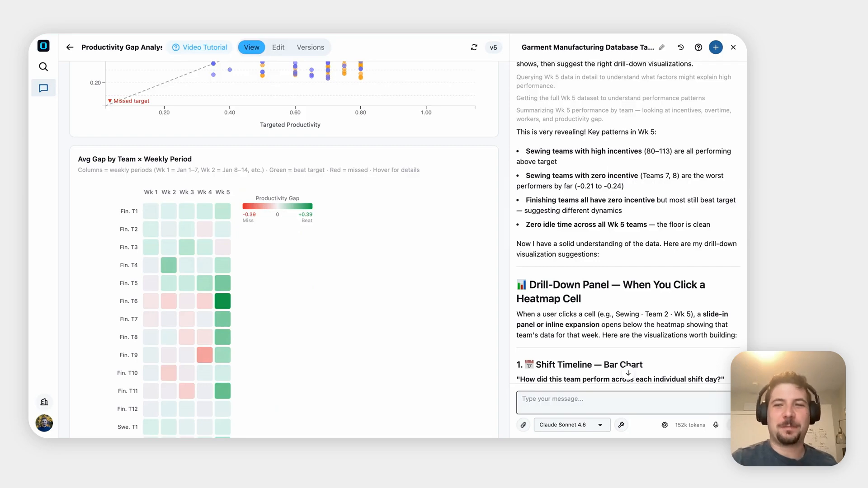
scroll(548, 146, down, 2)
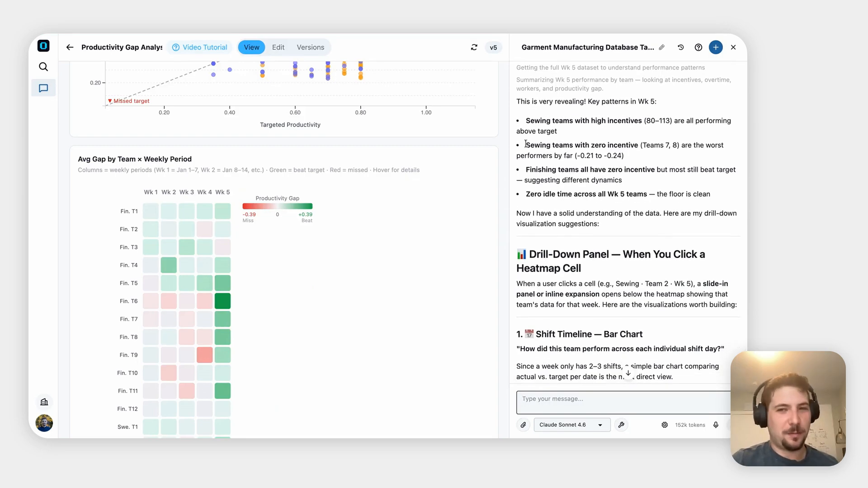
drag(526, 144, 637, 145)
click(564, 147)
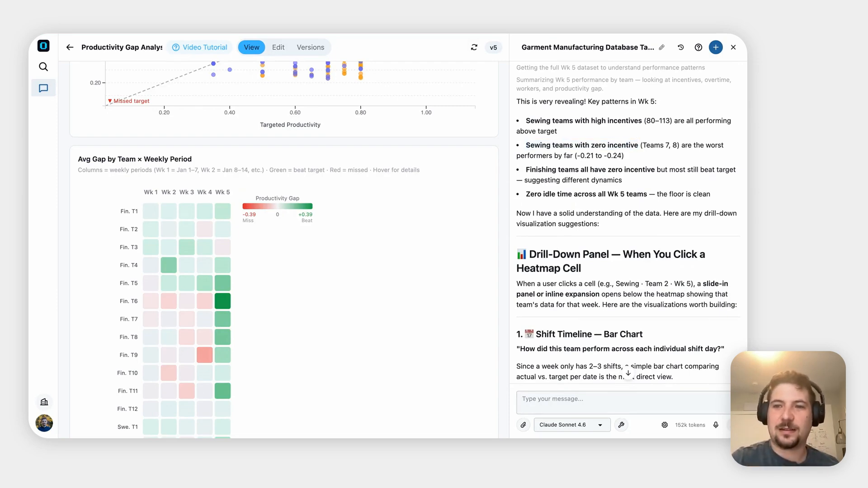
scroll(547, 142, down, 2)
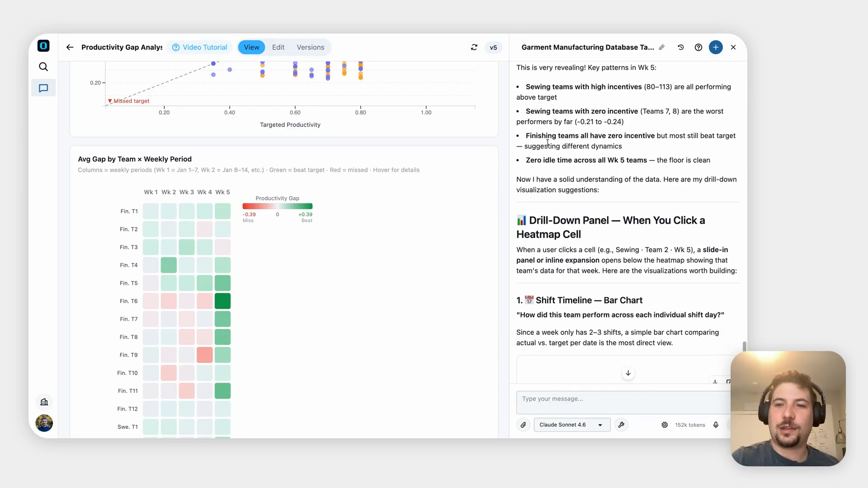
drag(526, 135, 607, 135)
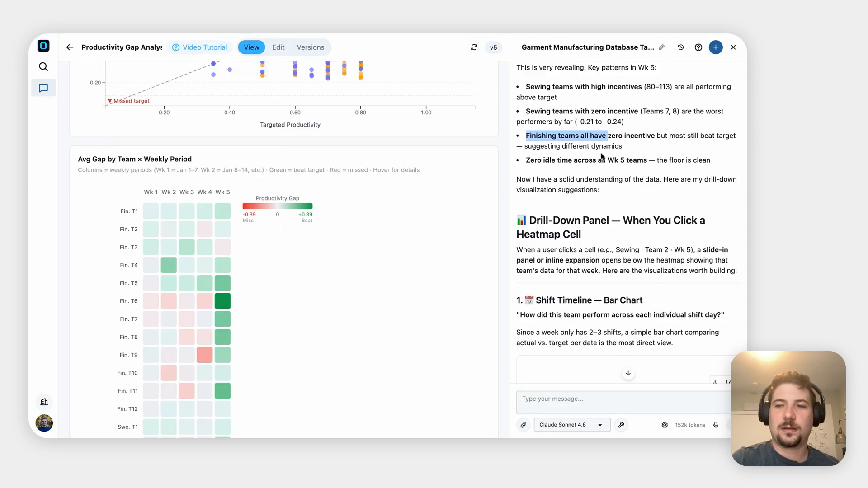
scroll(588, 195, down, 1)
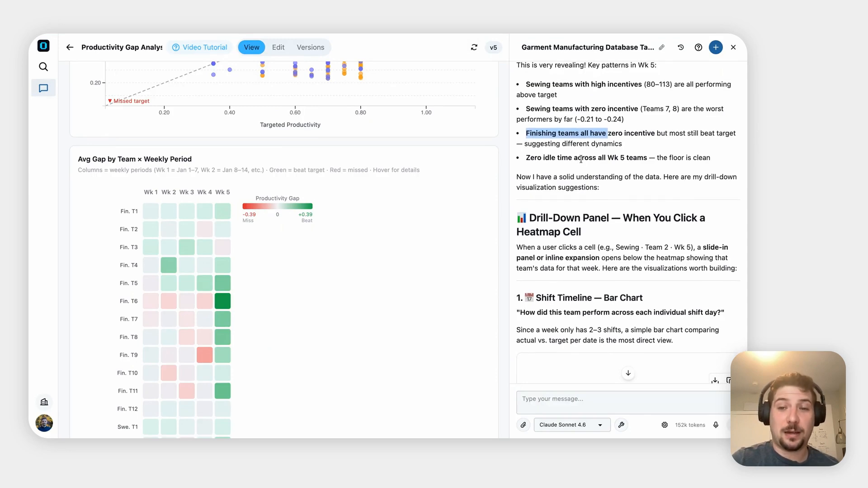
scroll(649, 131, down, 1)
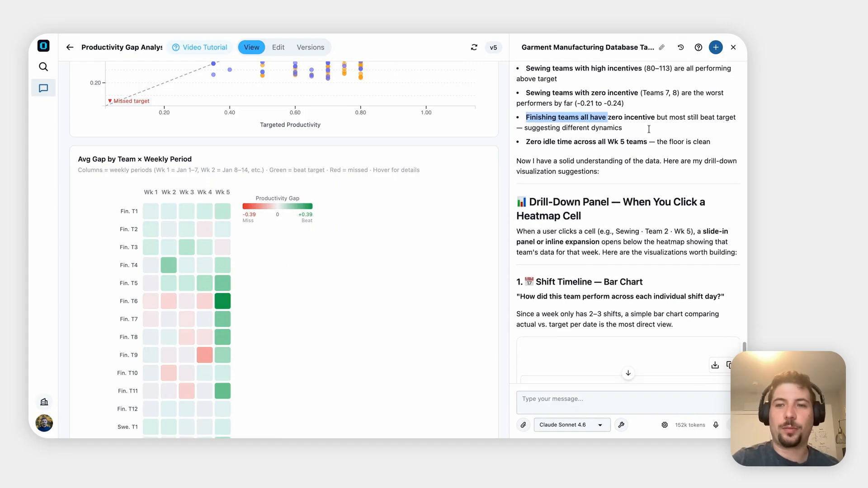
click(649, 130)
- Review the suggested drill-down visualizations for a heatmap cell, from the Shift Timeline through to the Implementation Recommendation
scroll(649, 129, down, 2)
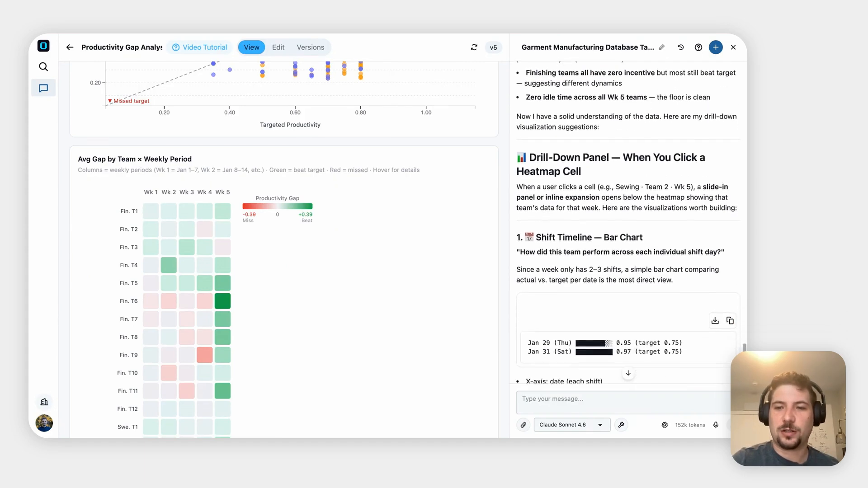
scroll(629, 222, down, 1)
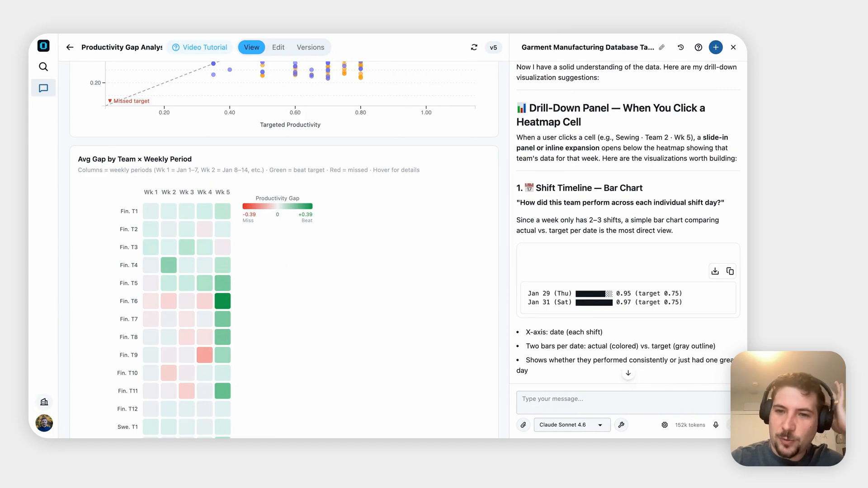
scroll(629, 221, down, 2)
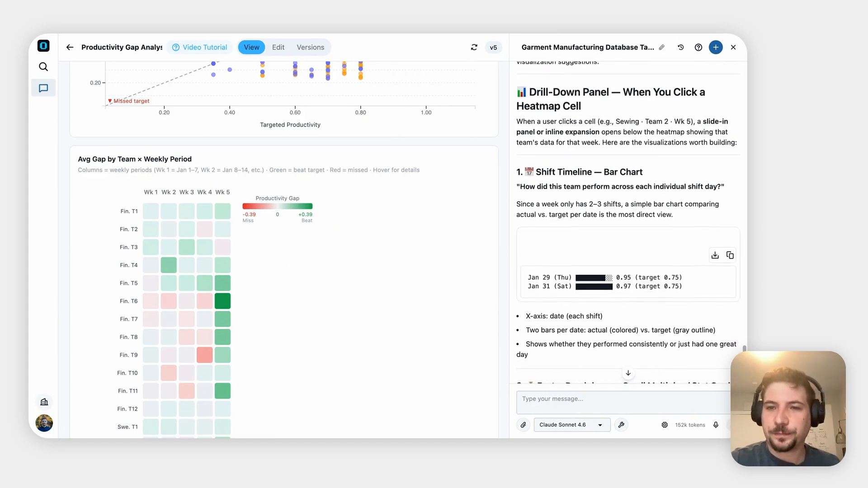
scroll(628, 222, down, 4)
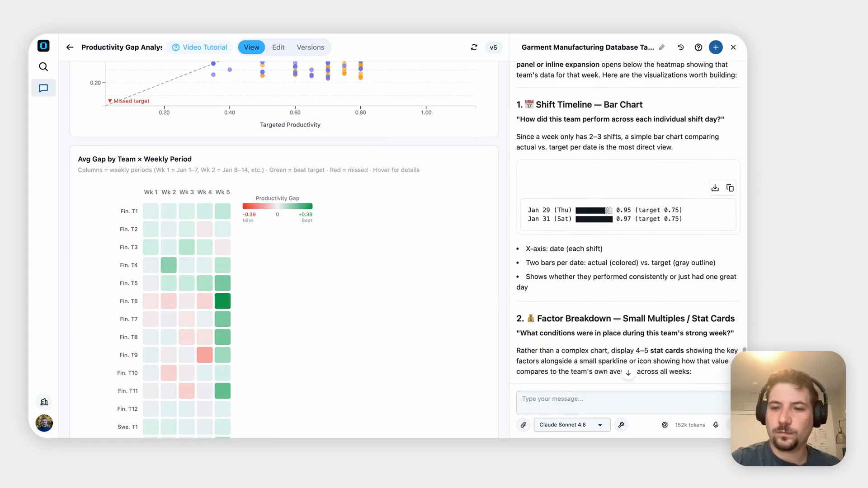
scroll(628, 221, down, 3)
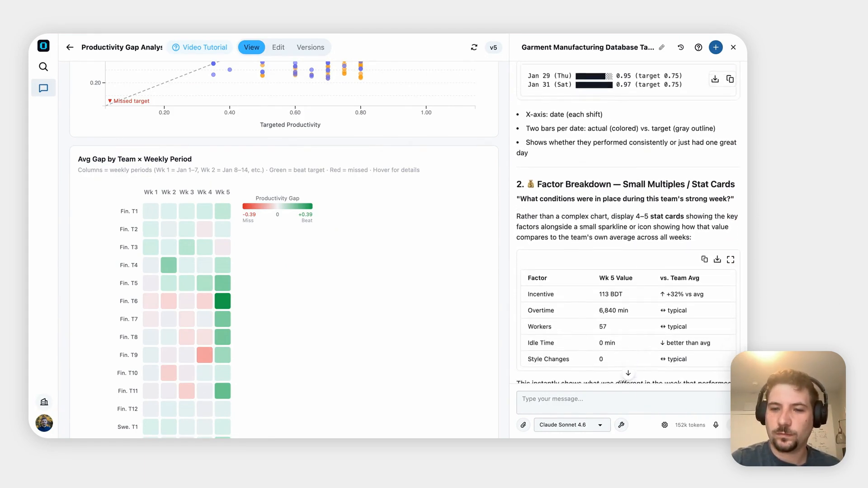
scroll(628, 221, down, 1)
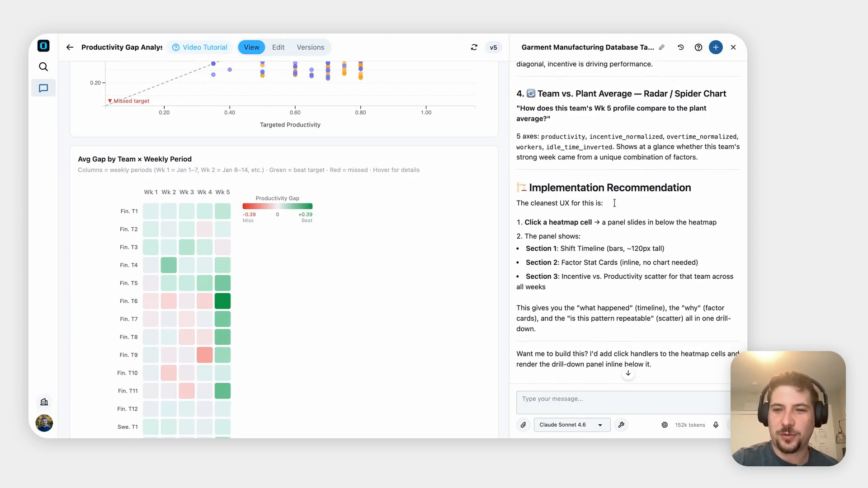
scroll(614, 204, up, 2)
scroll(615, 207, down, 2)
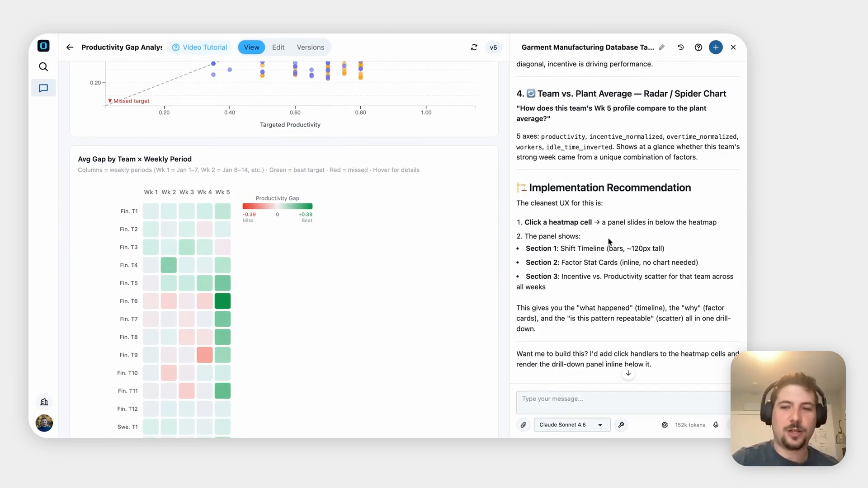
- Tell the Architect to build all of the suggested drill-downs, replacing the entire screen and giving a back button or breadcrumbs to go up a level
click(537, 394)
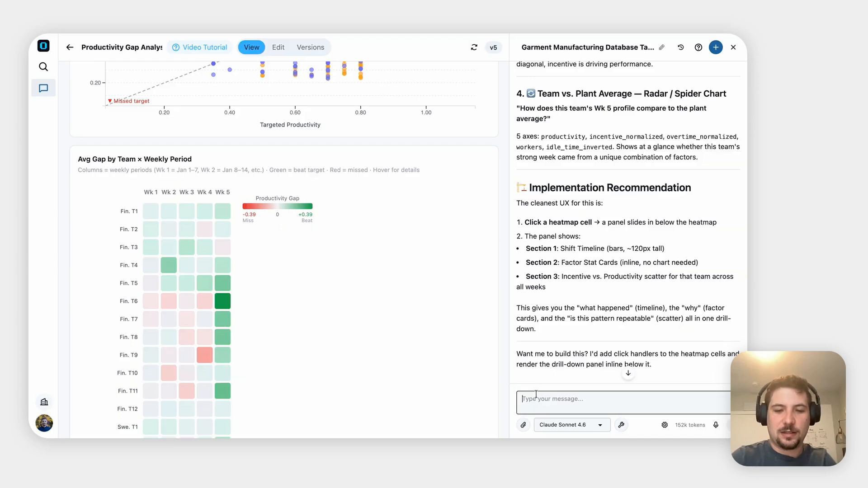
text(Ys)
key(BackSpace)
text(es)
text(lease )
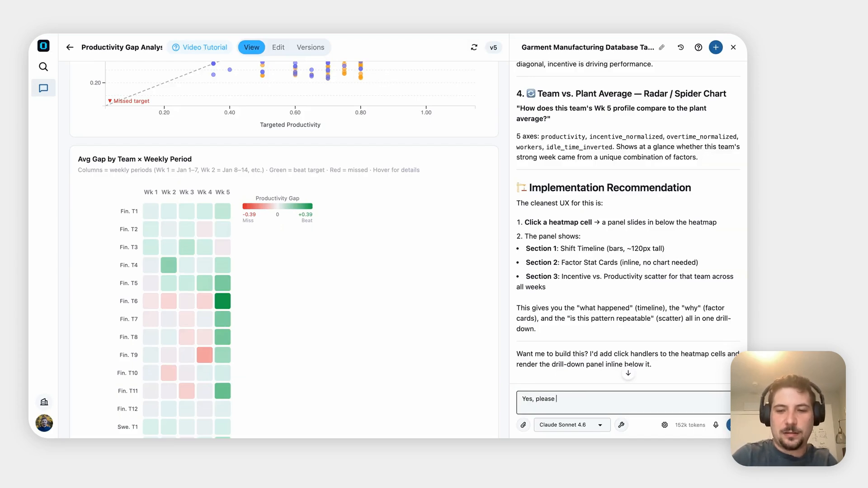
text(build all of )
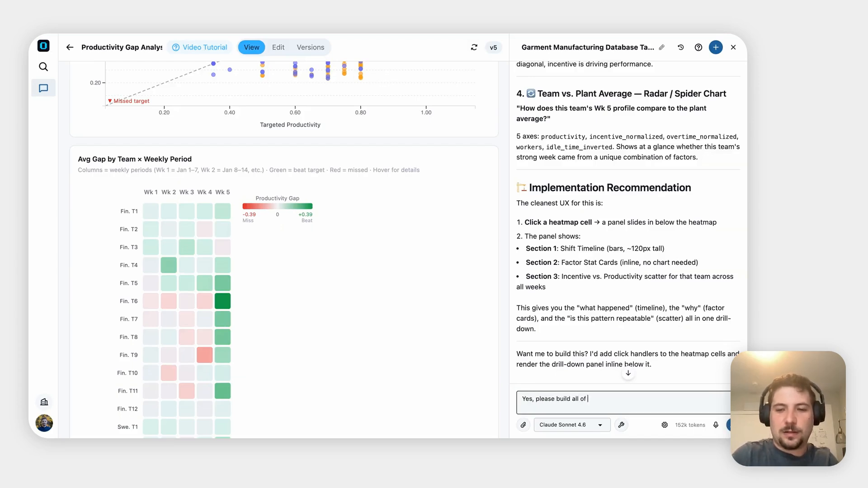
text(this)
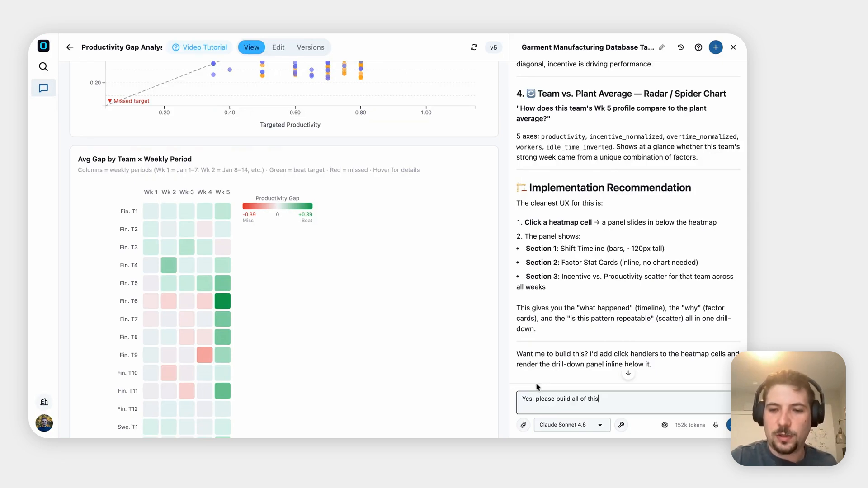
text(. It shou)
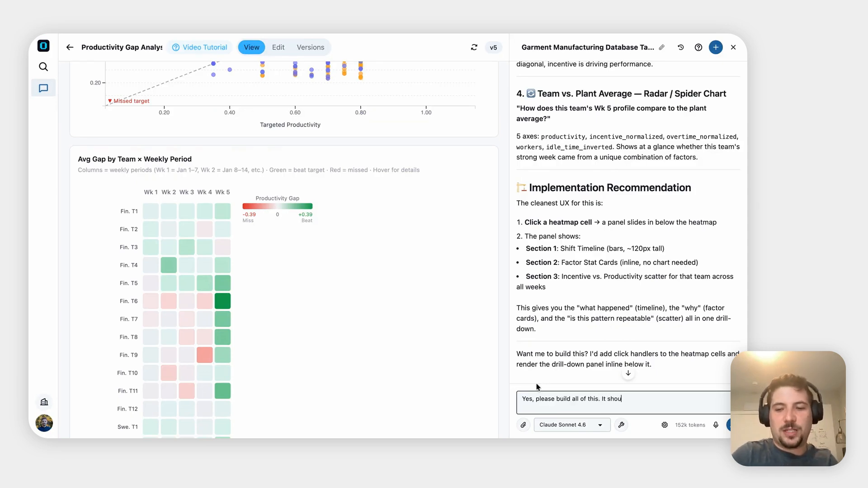
text(ld replac)
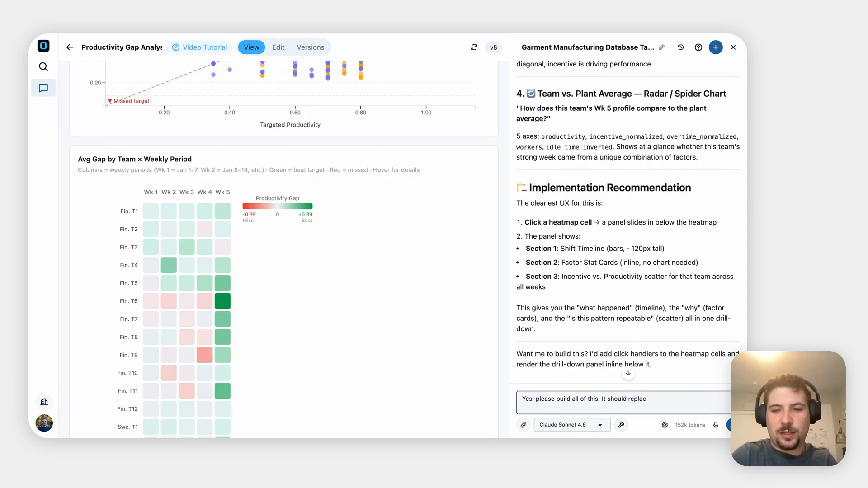
text(e the entire screen)
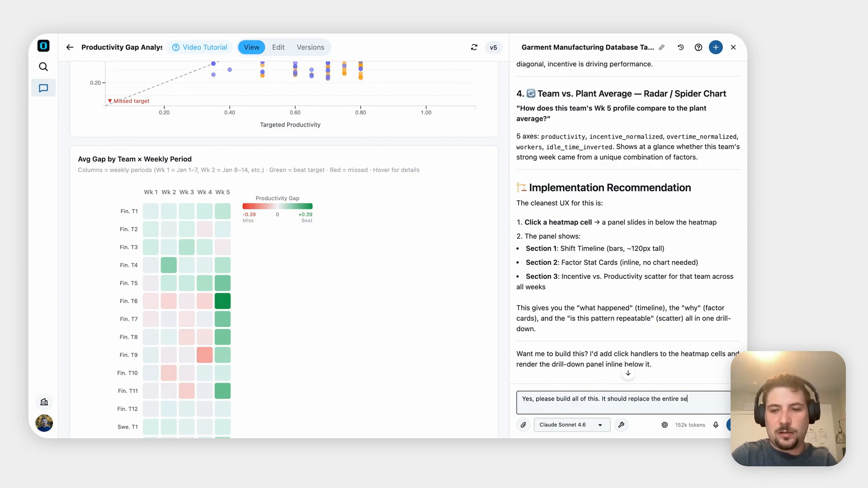
text( and )
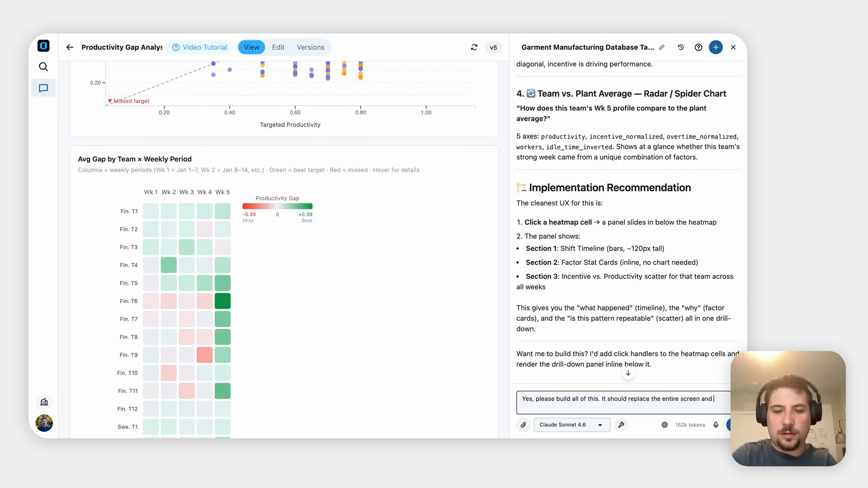
text(give a back button to)
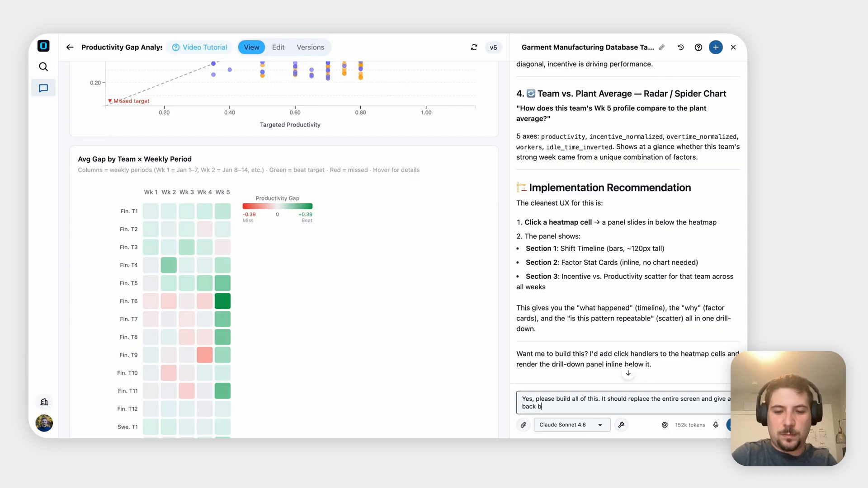
key(BackSpace)
key(BackSpace)
text(or bre)
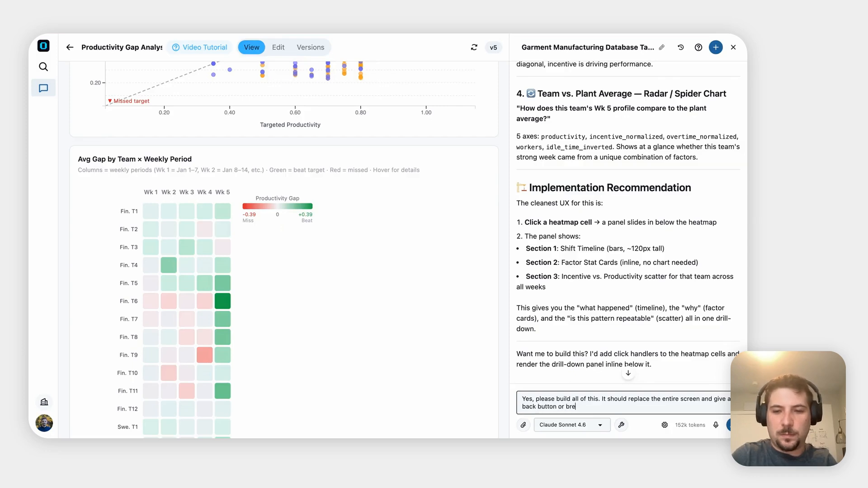
text(adcrumbs to go up a )
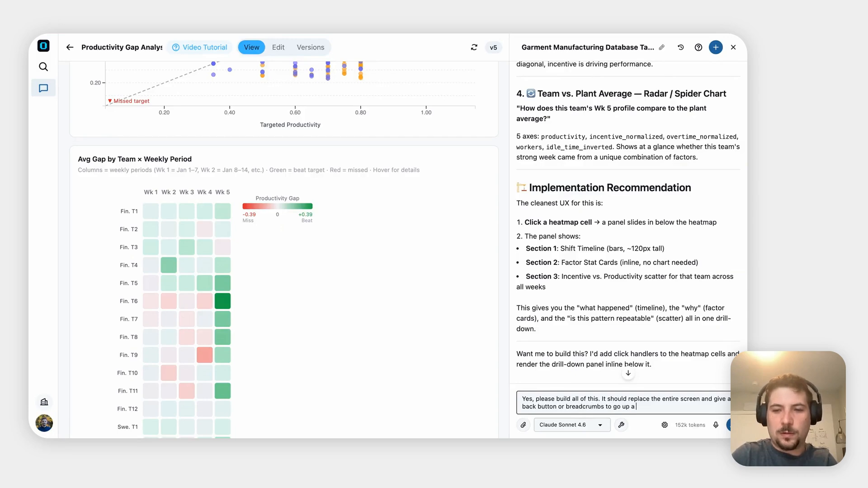
text(level)
key(Return)
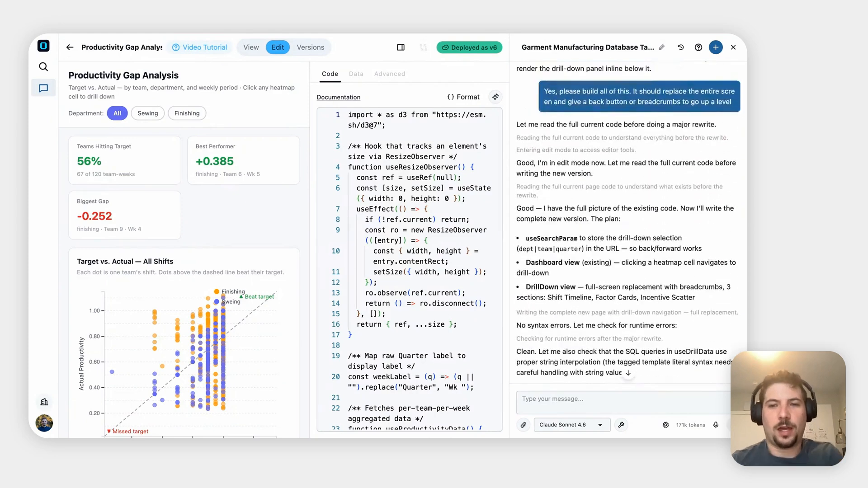
- Read the Architect's build summary, from the rewrite plan through the heatmap drill-down navigation, breadcrumb header and three drill-down sections
scroll(628, 224, up, 1)
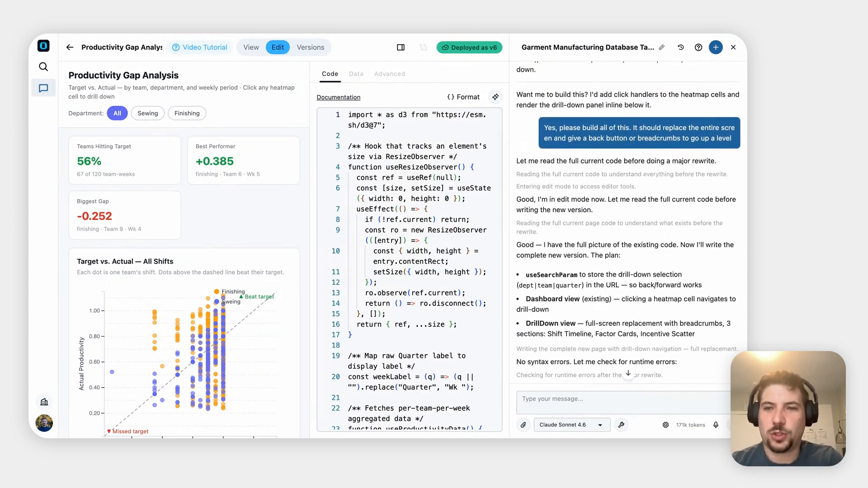
scroll(628, 224, down, 1)
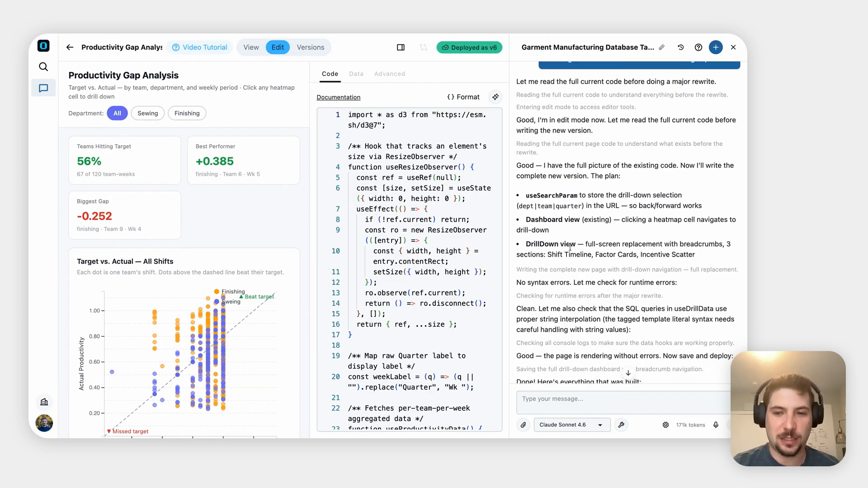
scroll(660, 281, down, 3)
scroll(661, 282, down, 6)
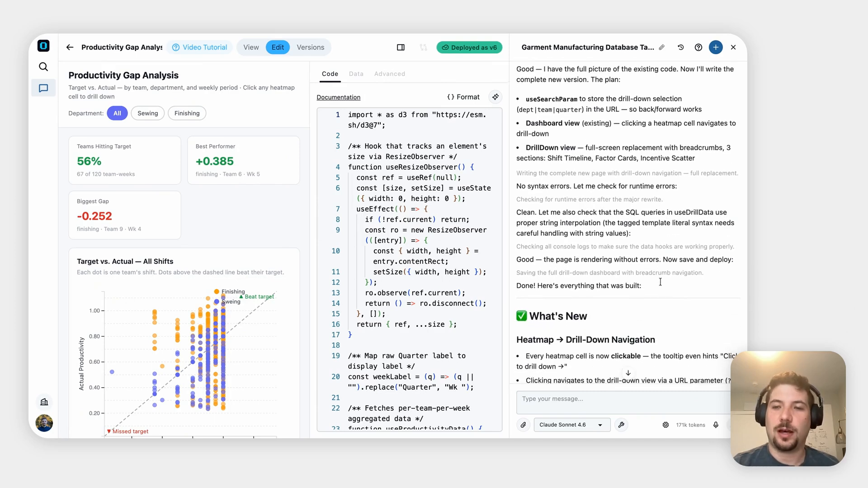
scroll(577, 221, down, 1)
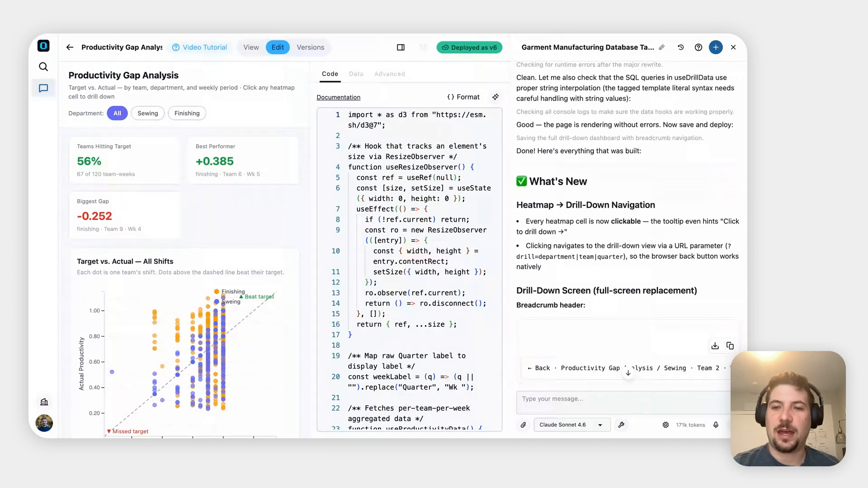
scroll(689, 245, down, 4)
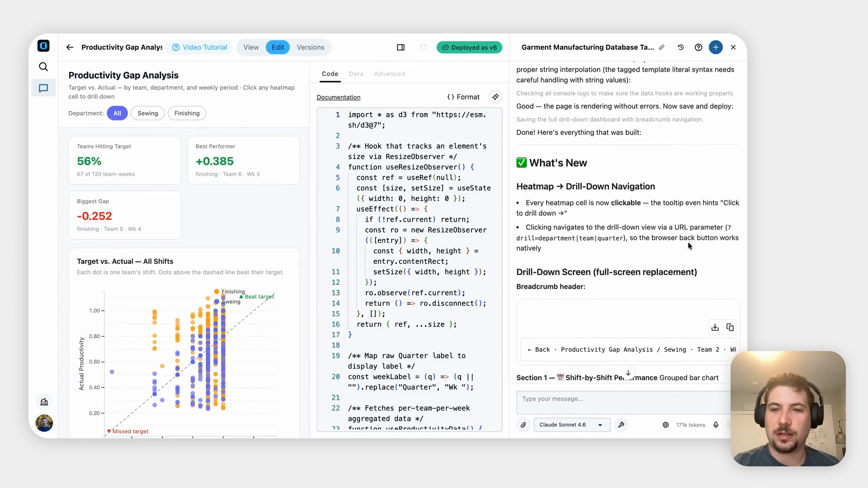
scroll(610, 221, down, 3)
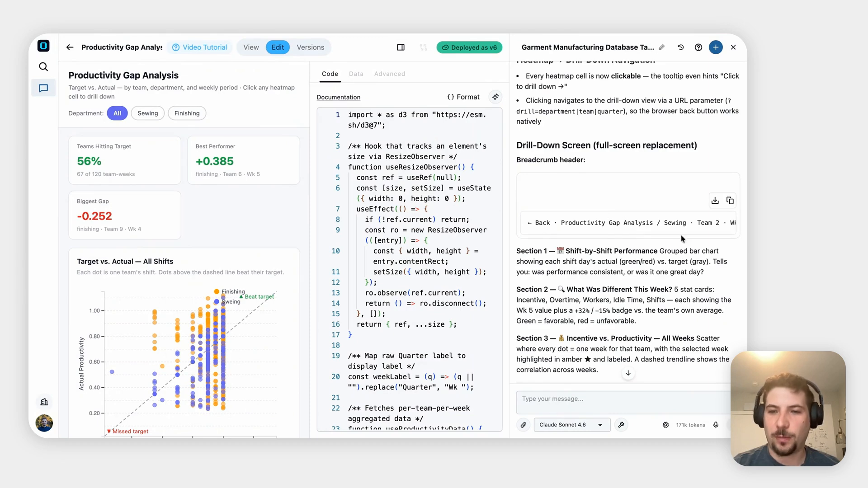
scroll(683, 240, down, 3)
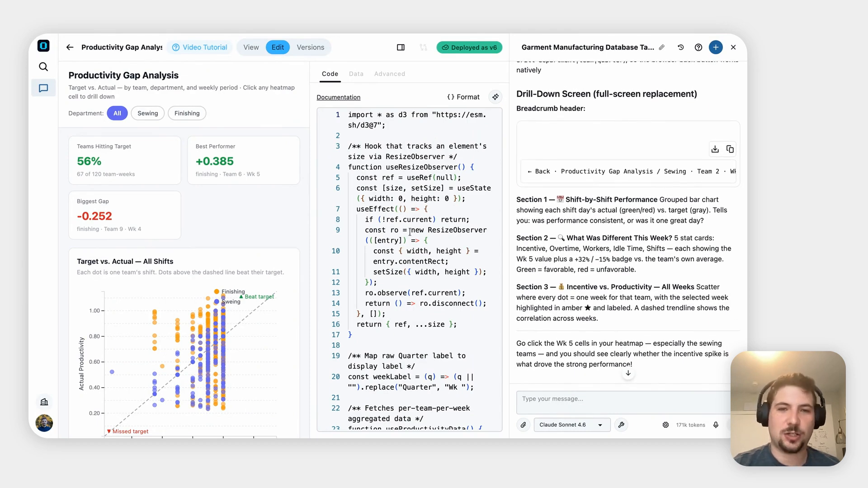
- Display the dashboard outside edit mode and open the heatmap drill-down for Finishing Team 5 in Wk 5
click(254, 48)
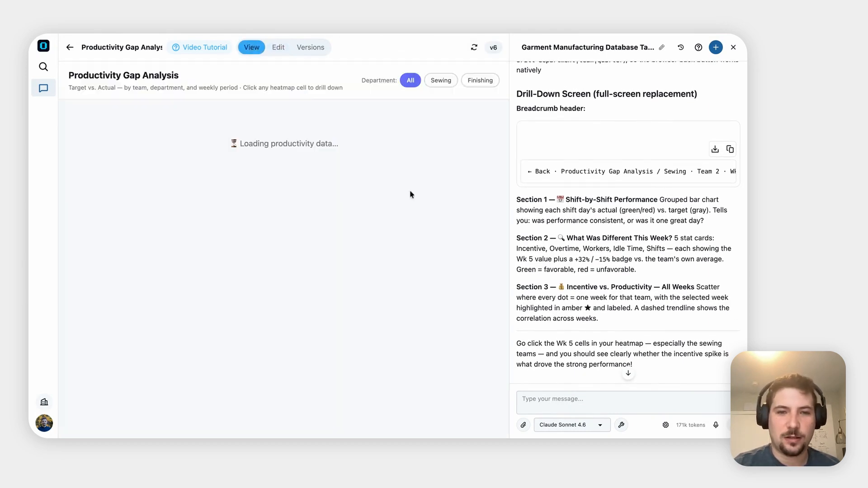
scroll(382, 248, down, 6)
scroll(383, 248, down, 2)
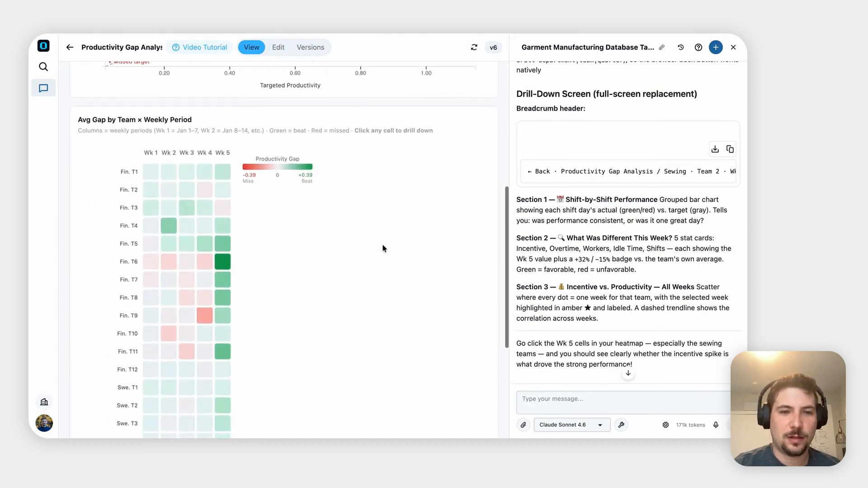
mouse_move(221, 216)
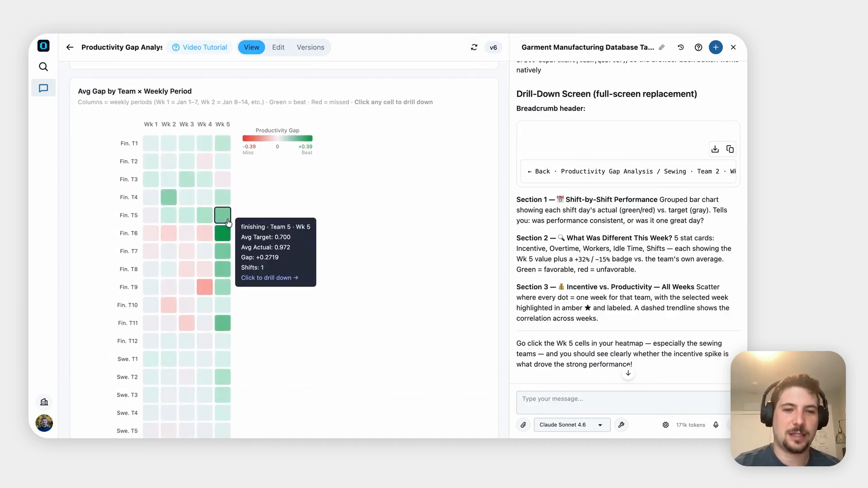
click(222, 216)
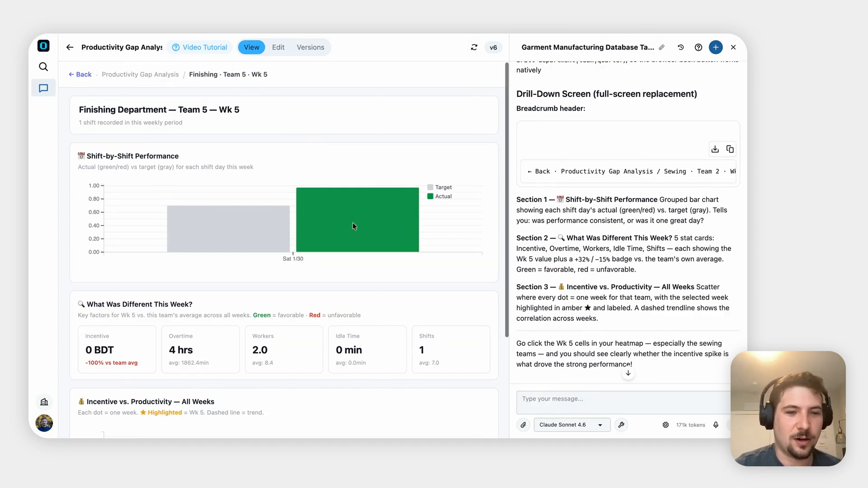
- Review the drill-down's shift performance chart, weekly factor cards and Incentive vs. Productivity scatter plot
scroll(354, 226, down, 3)
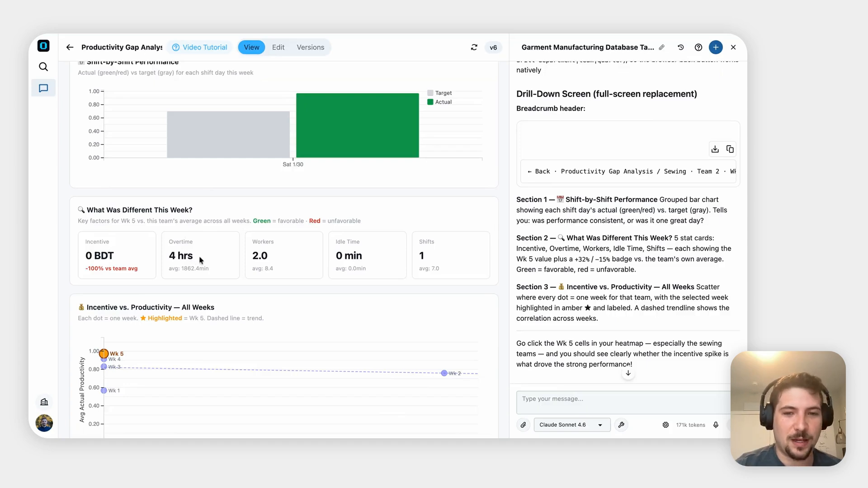
scroll(201, 259, down, 1)
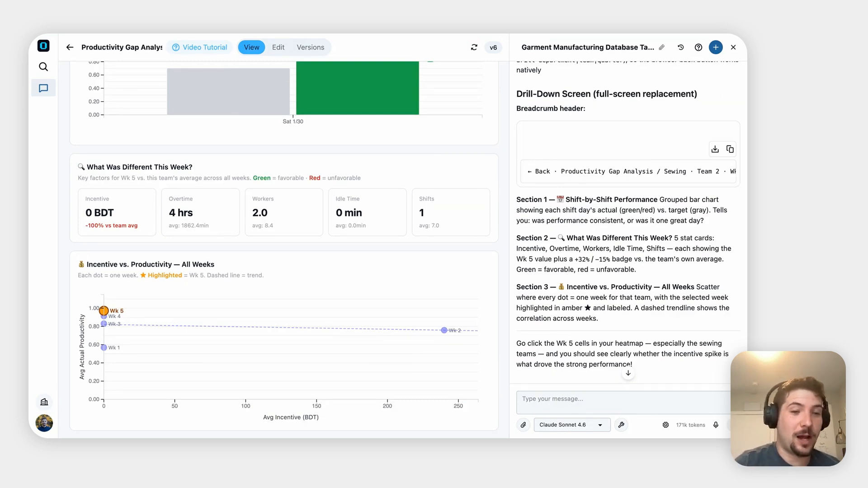
scroll(188, 325, up, 3)
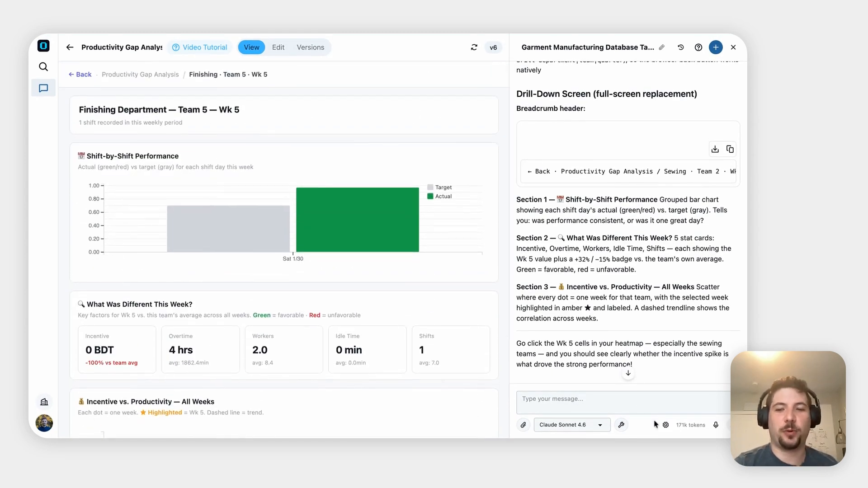
- Ask the Architect to add an AI agent letting page viewers ask questions about the data on screen, placed at the top in a single-line chat
click(600, 402)
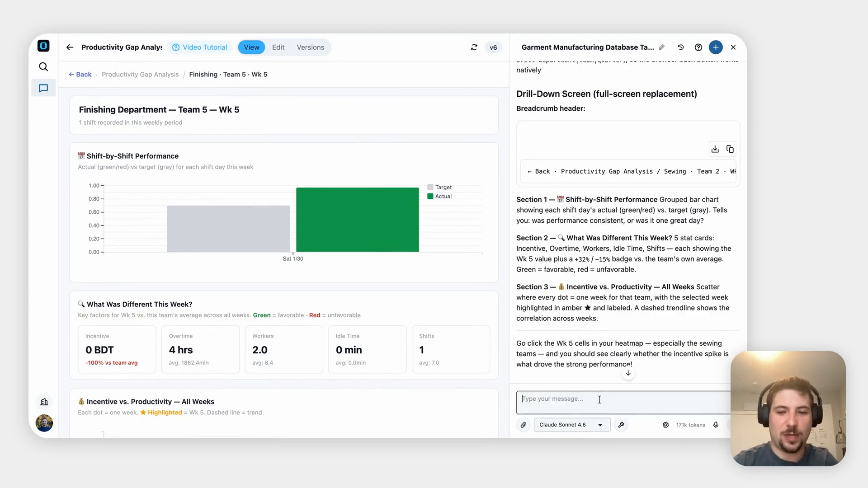
text(CAn you ad)
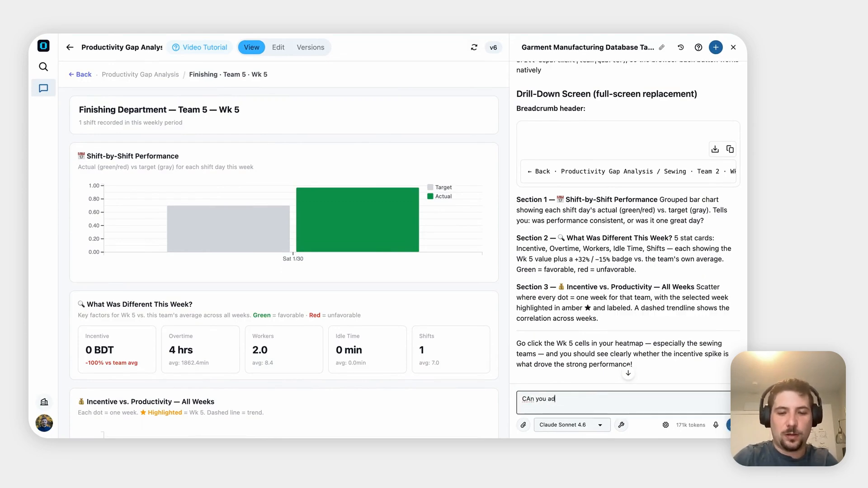
text(d an ai age)
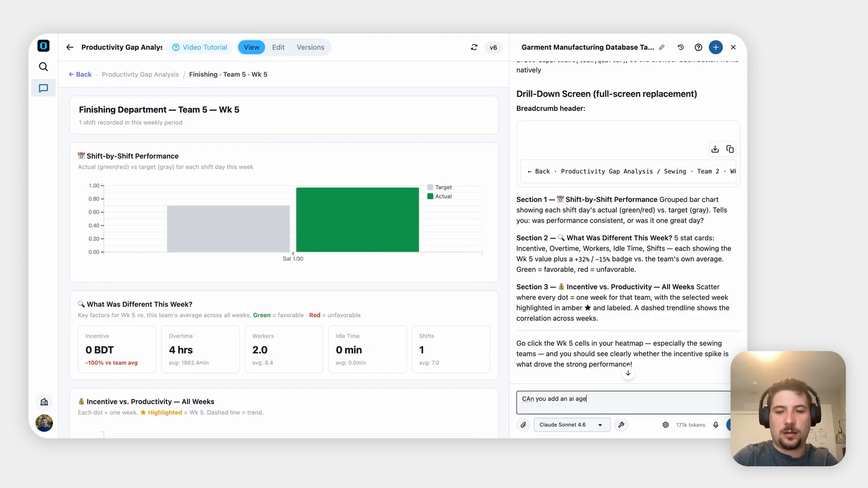
text(nt so that the pa)
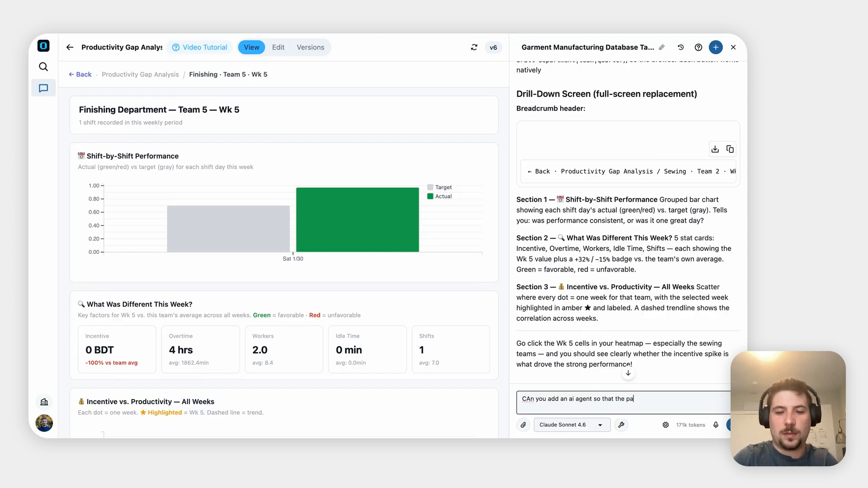
text(ge vie)
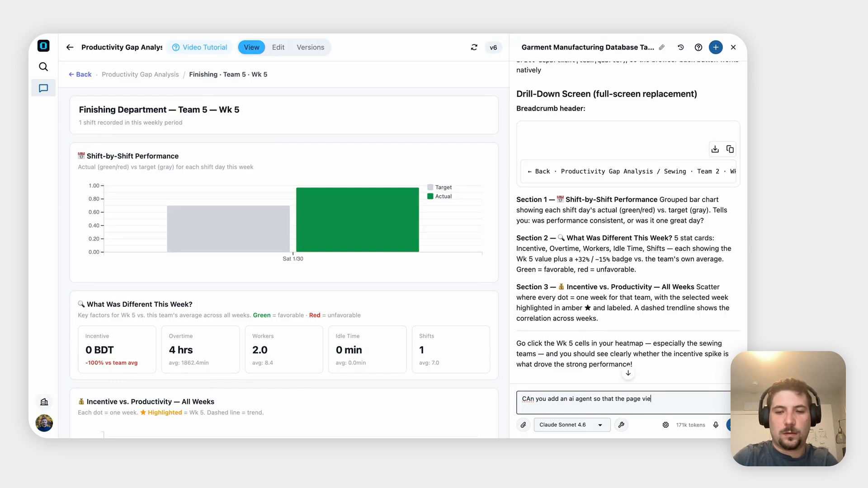
text(wer can ask qu)
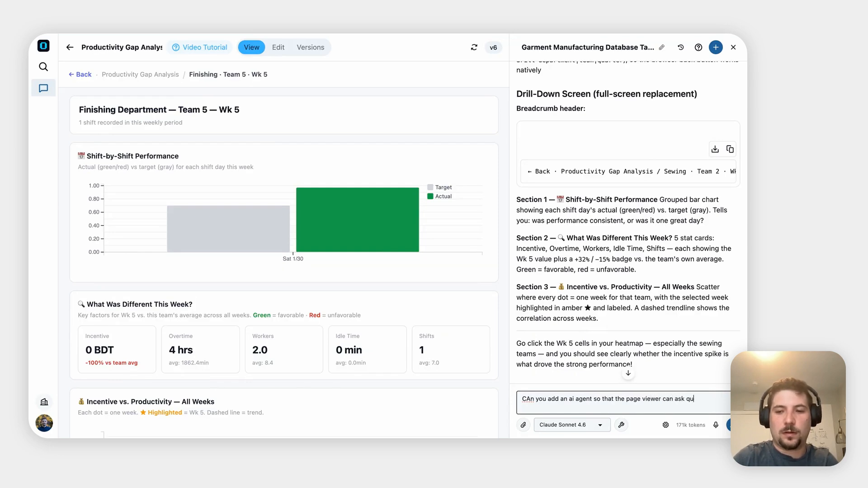
text(estions about the data )
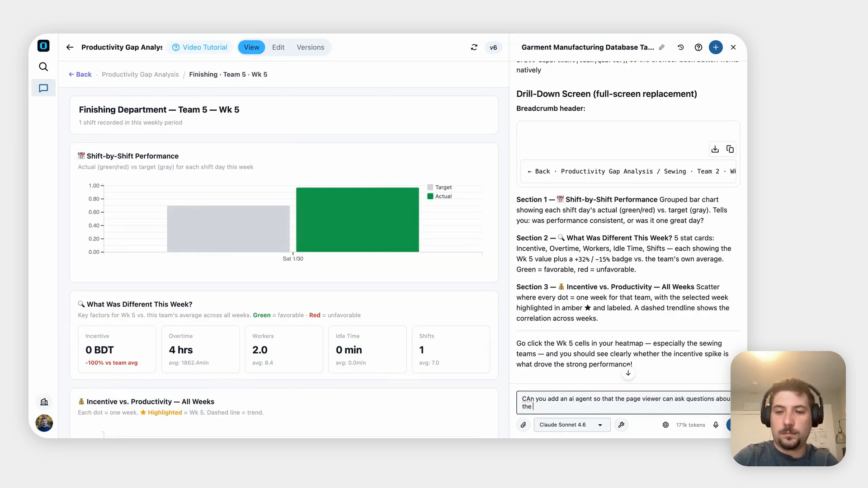
text(on t)
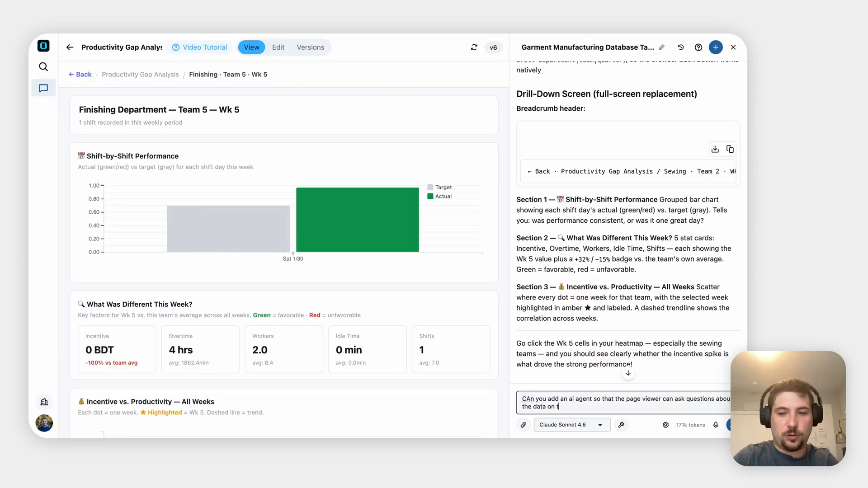
text(he screen at the time? )
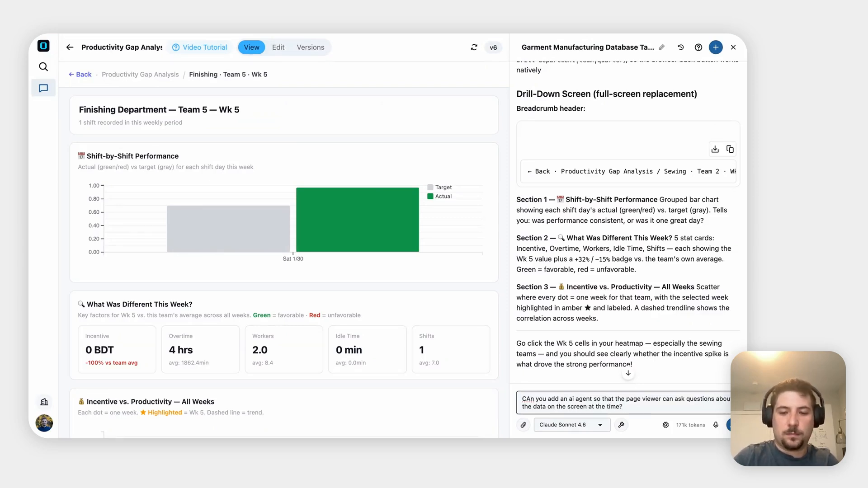
text(Put it at the )
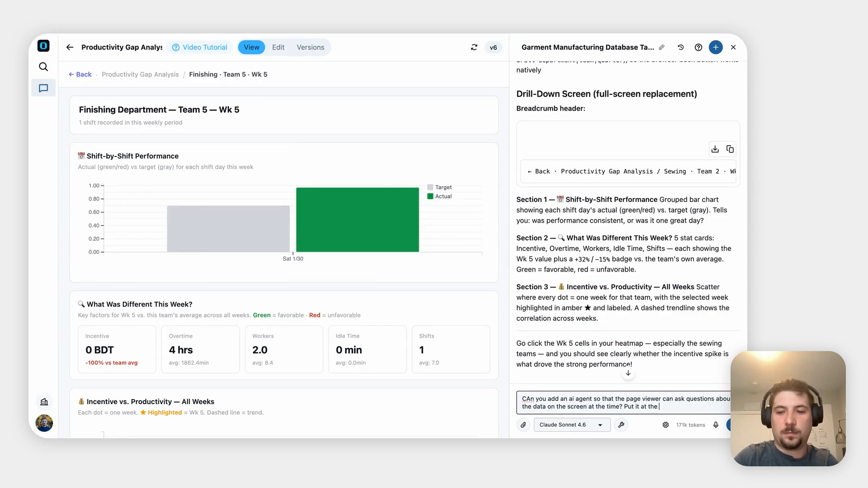
text(top in a)
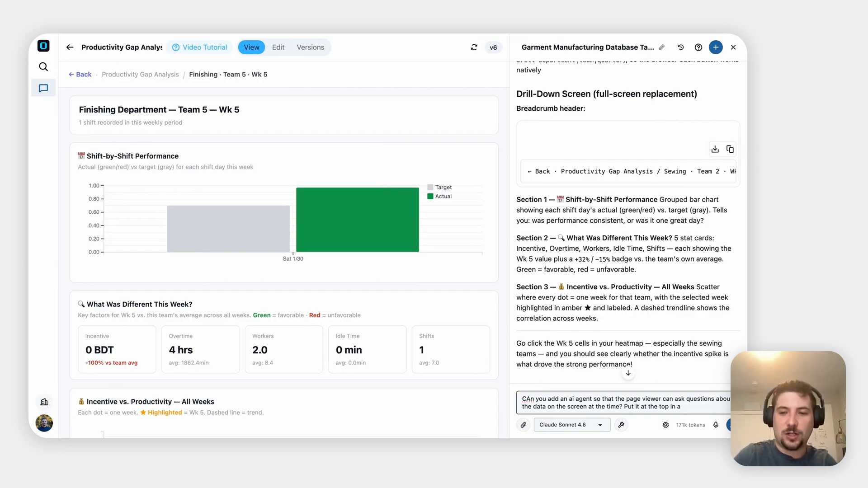
text(single li)
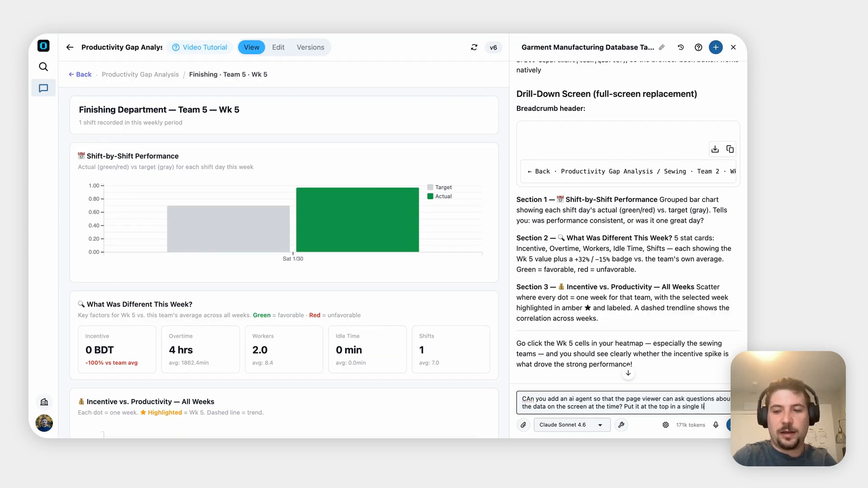
text(ne char)
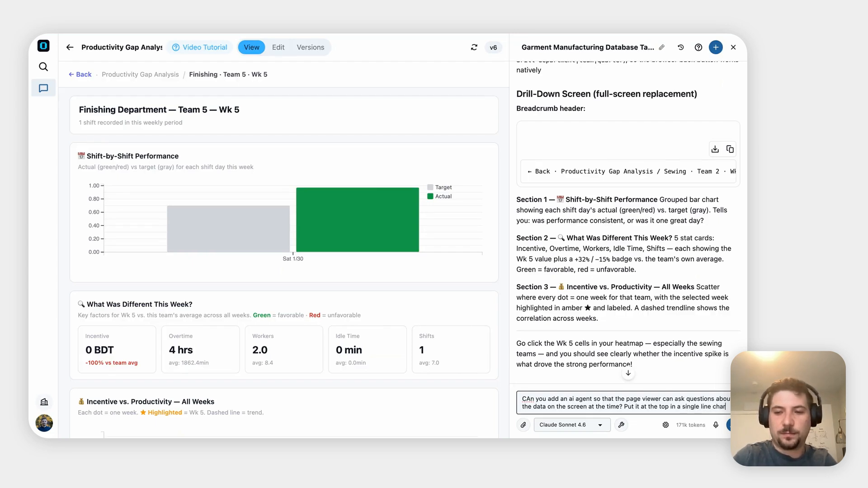
key(Return)
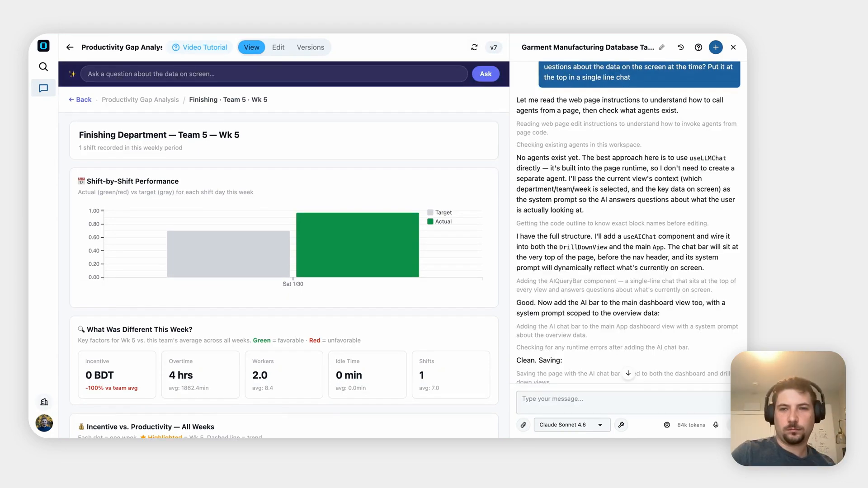
- Read the Architect's summary of the AI Query Bar, from the agent check to the example questions, and go back to the main dashboard
scroll(622, 280, up, 5)
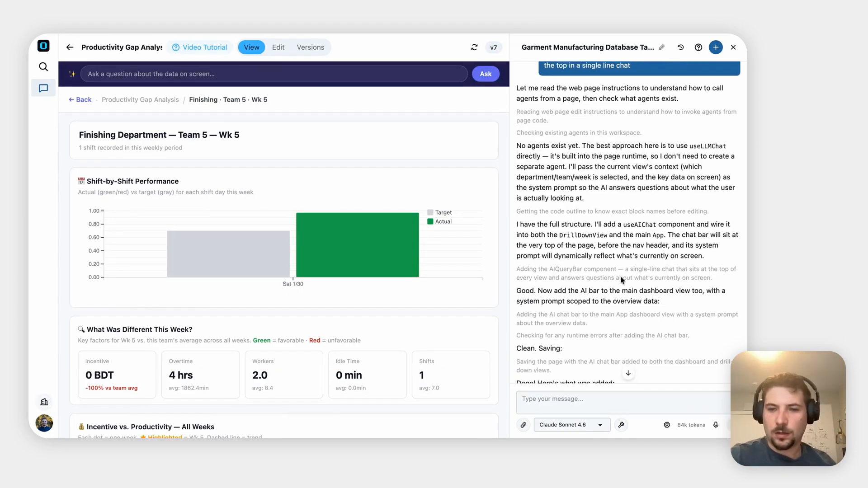
scroll(622, 280, down, 10)
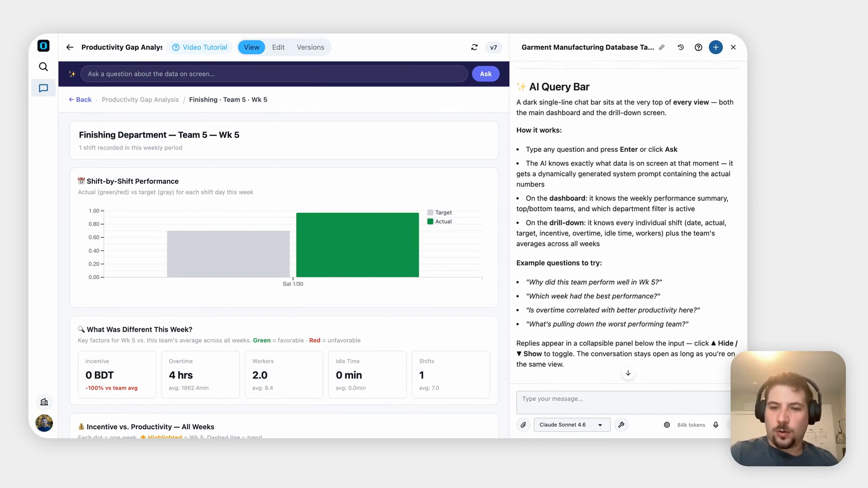
click(80, 100)
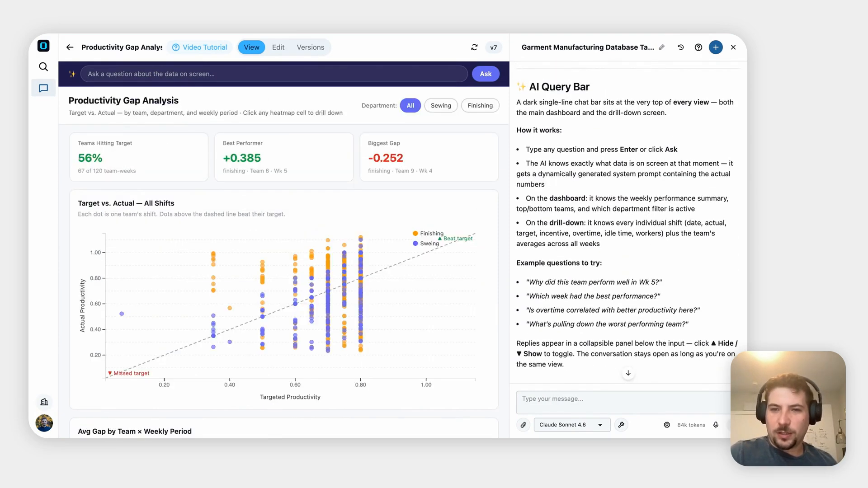
scroll(627, 221, up, 6)
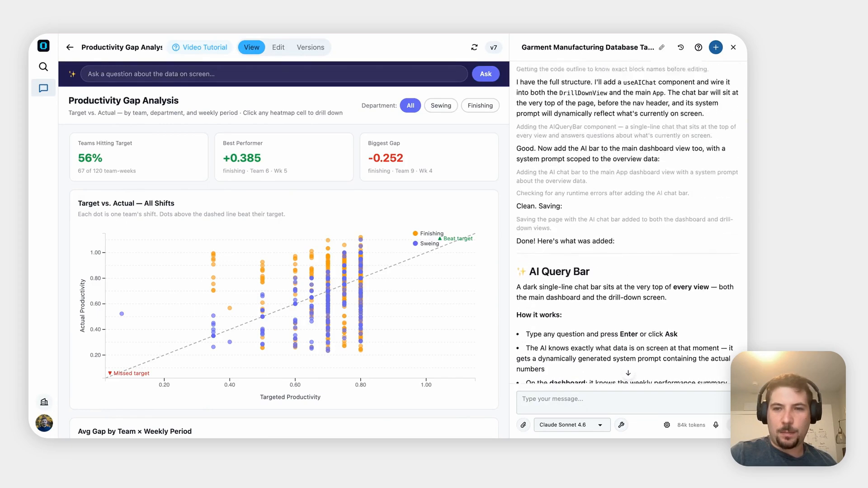
scroll(628, 221, down, 1)
scroll(627, 222, up, 3)
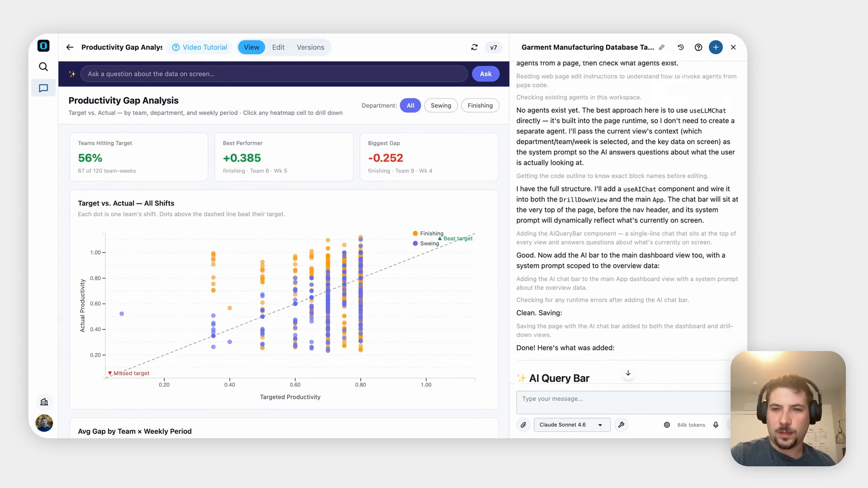
scroll(627, 221, up, 2)
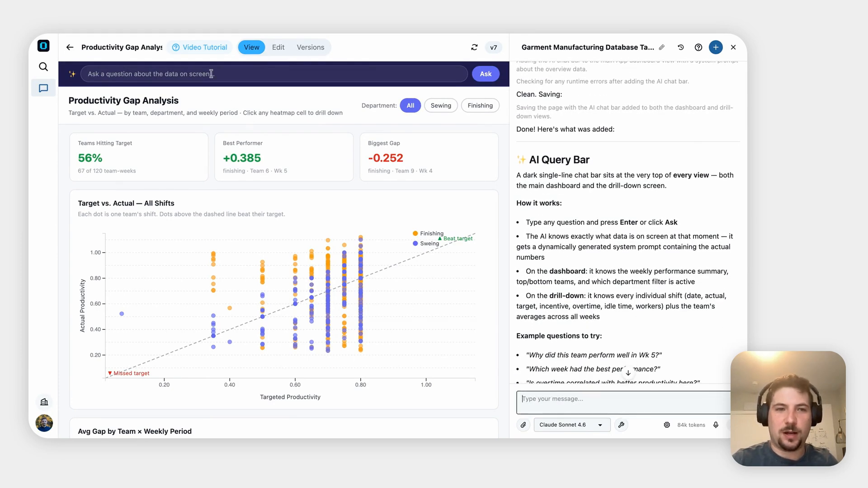
scroll(664, 332, down, 3)
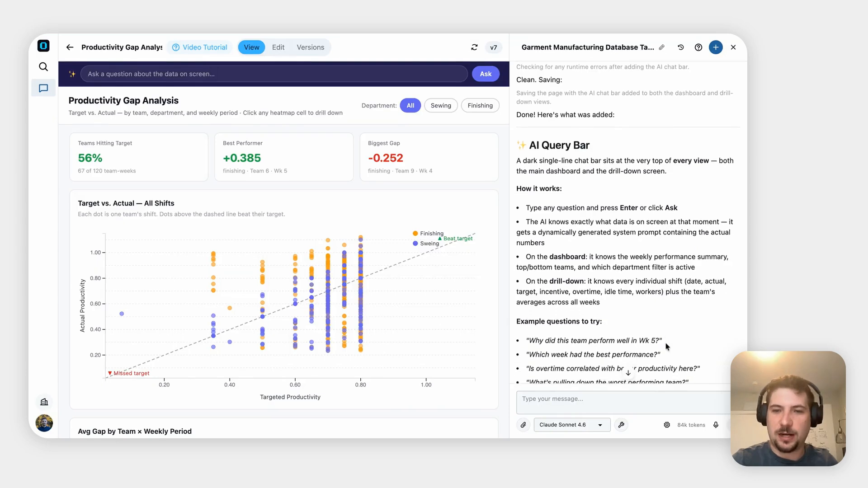
- Ask the Architect to create an agent that is an expert in garment manufacturing, to give better answers to business questions about this data
click(605, 400)
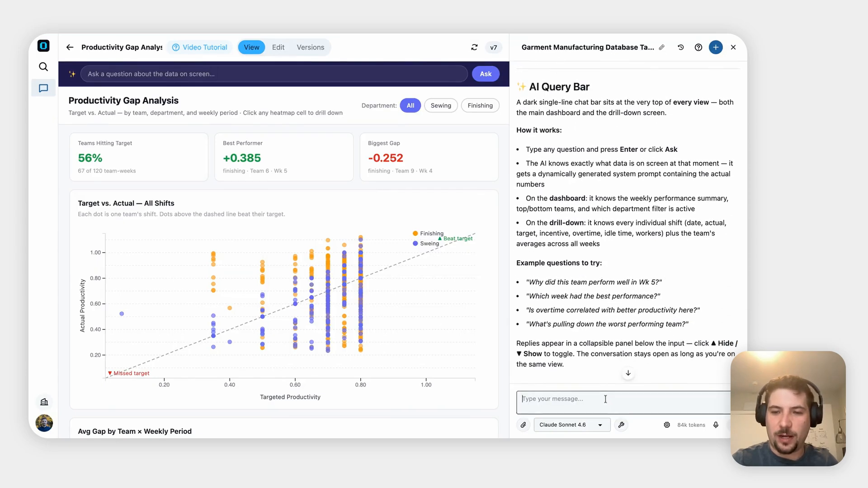
text(CAn you )
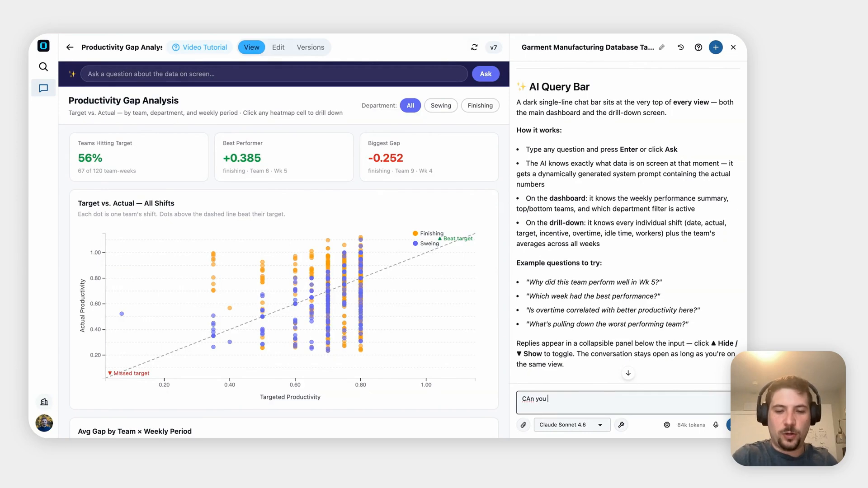
text(create an agent t)
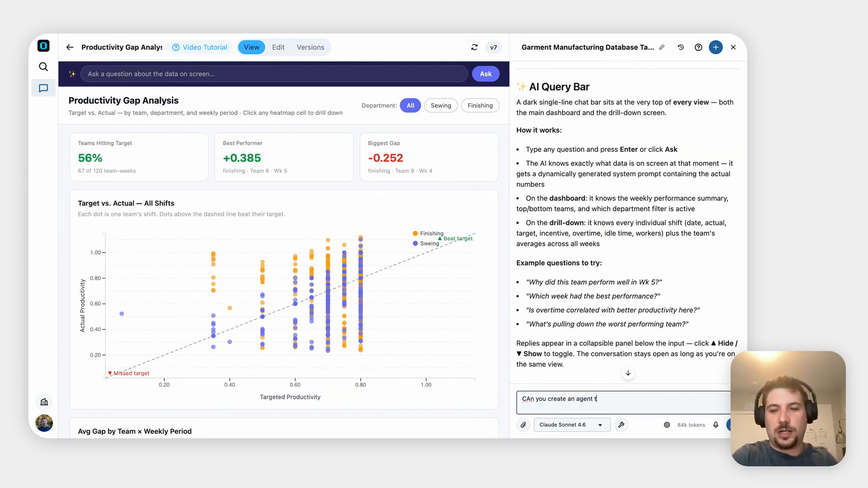
text(hat is an exper)
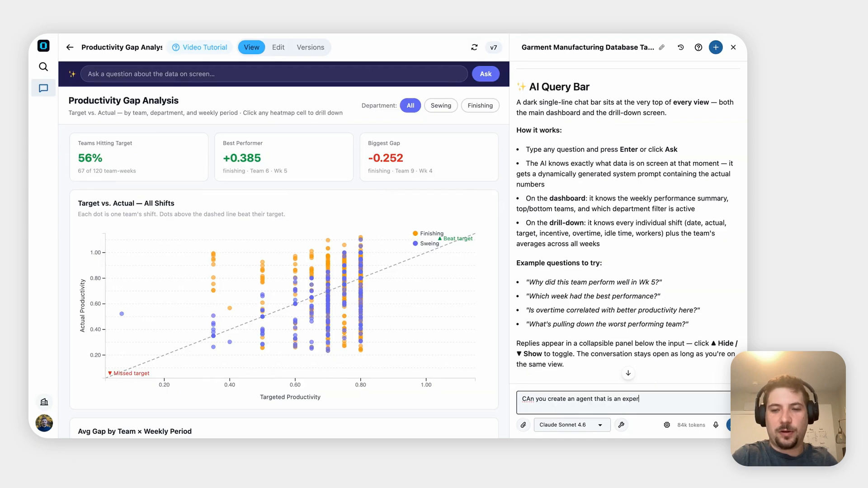
text(t in garme)
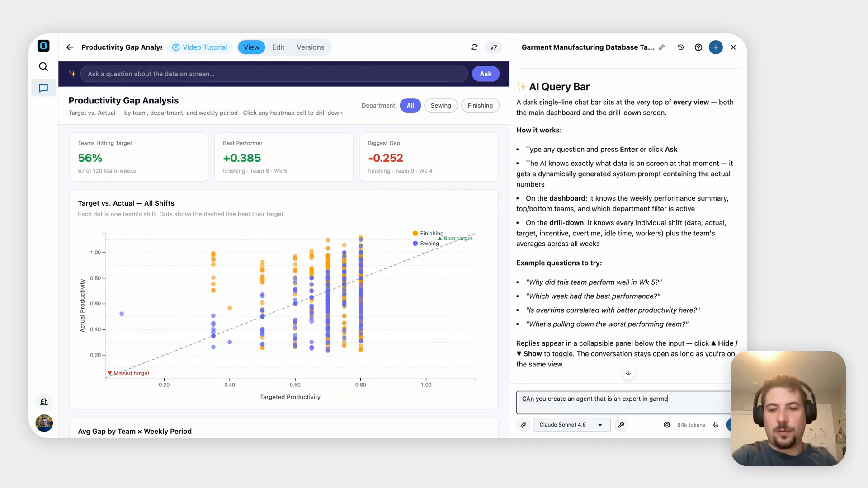
text(nt manuf)
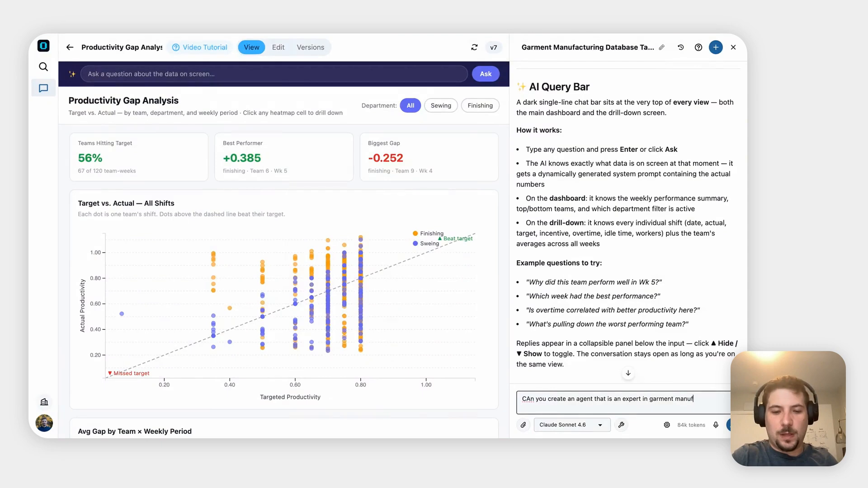
text(acturing so that I can giv)
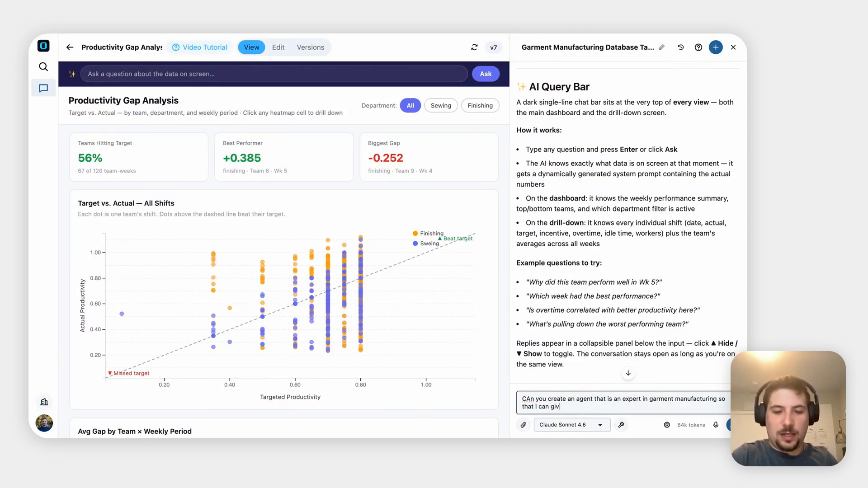
text(e better answere)
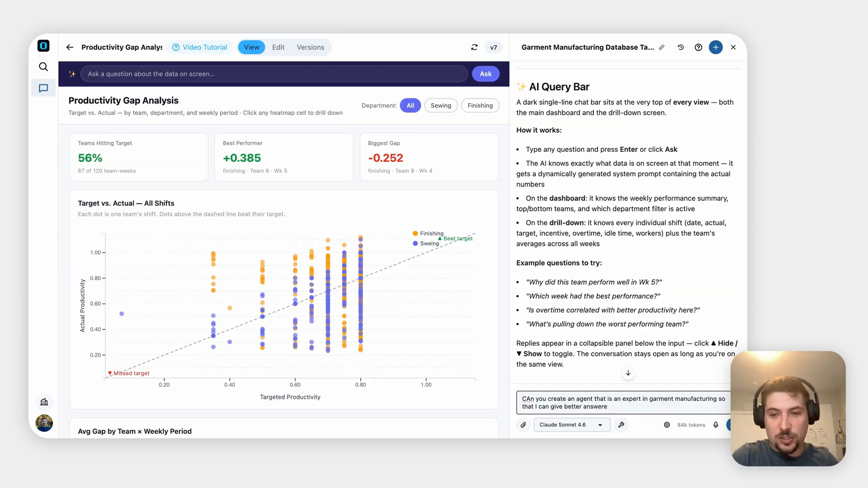
key(BackSpace)
text(s to business)
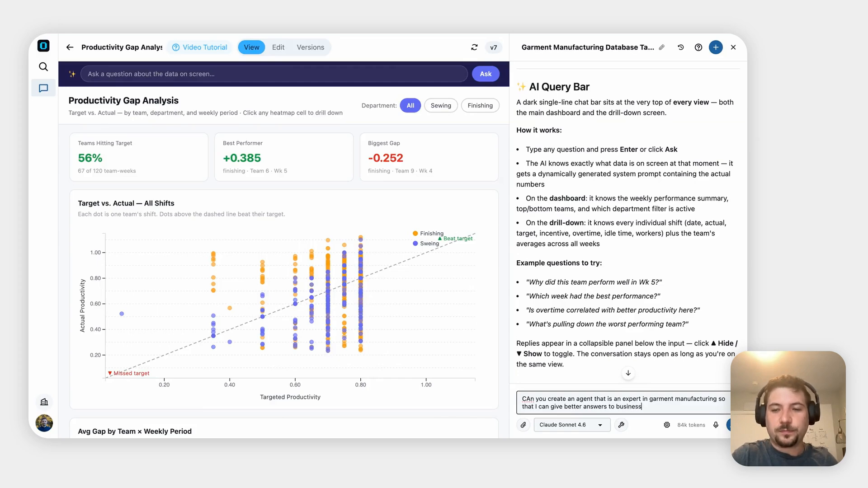
text( questions about)
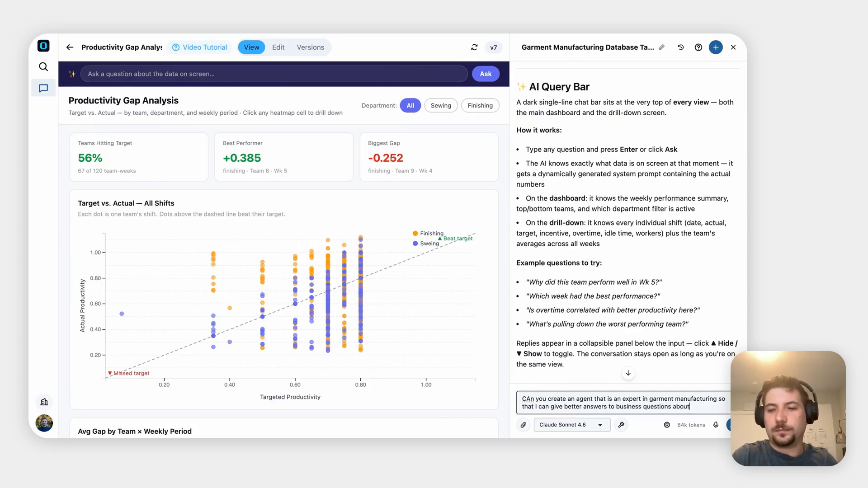
text( this data)
key(Return)
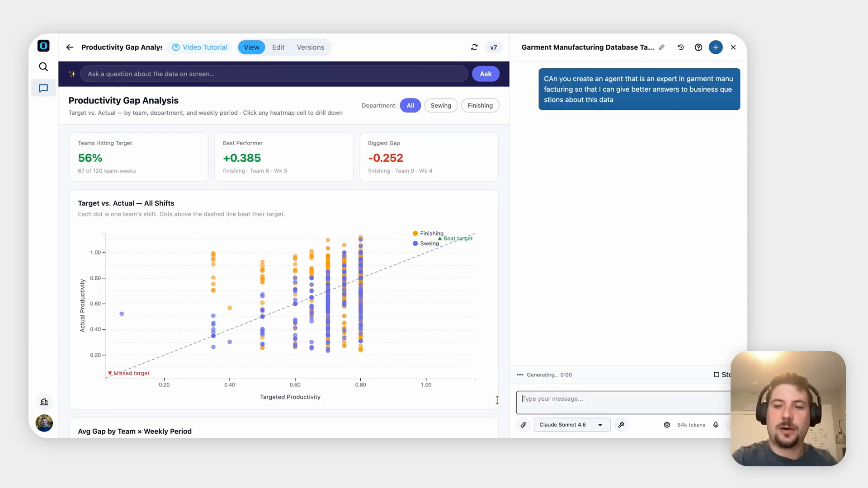